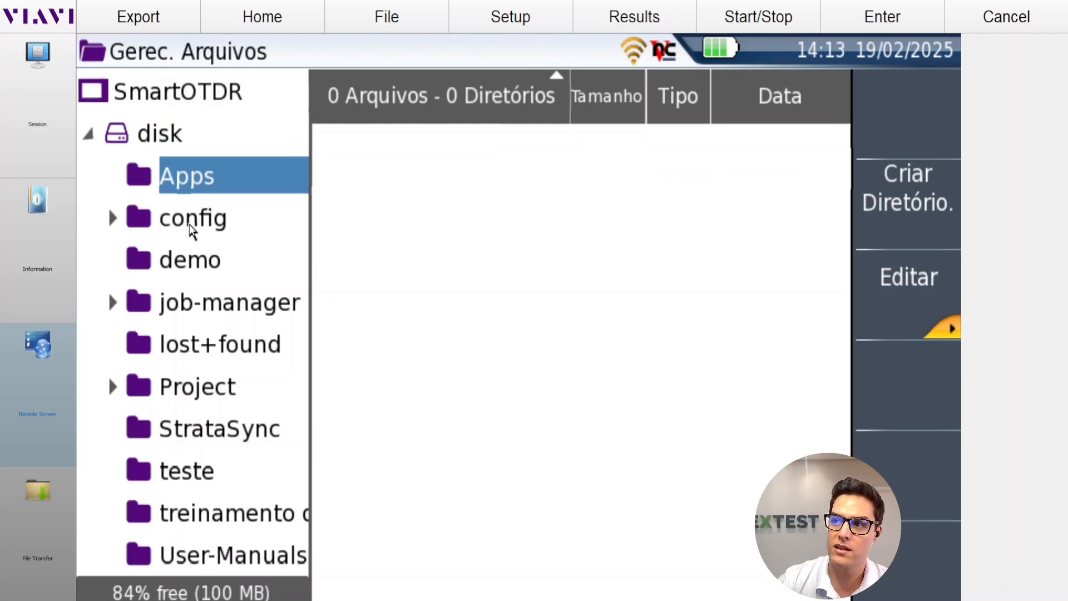
Step: Create a directory named "tste 01" inside the teste folder
click(189, 223)
click(192, 261)
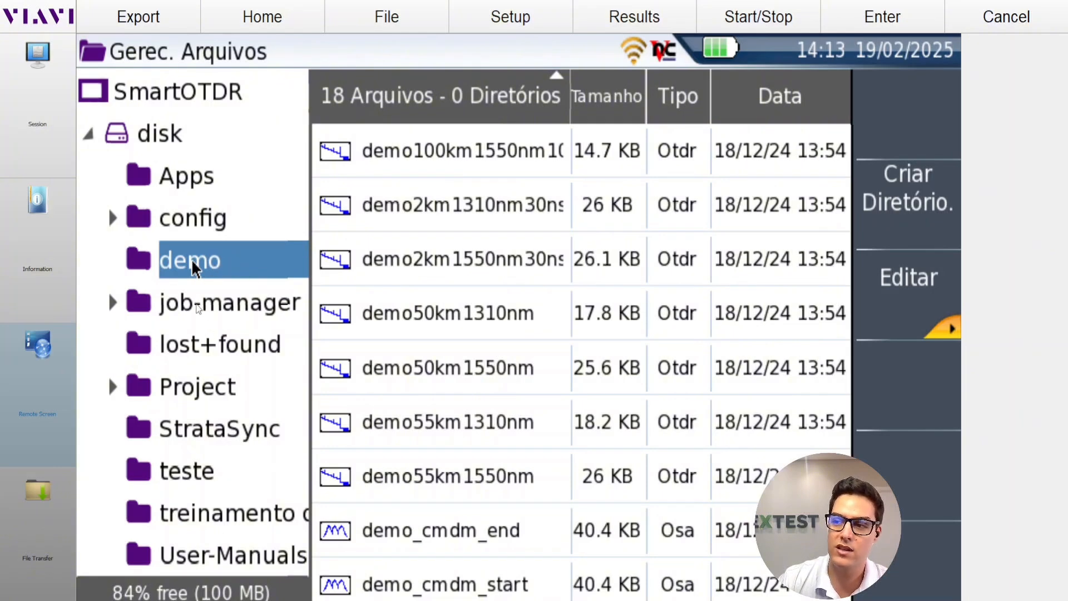
click(187, 477)
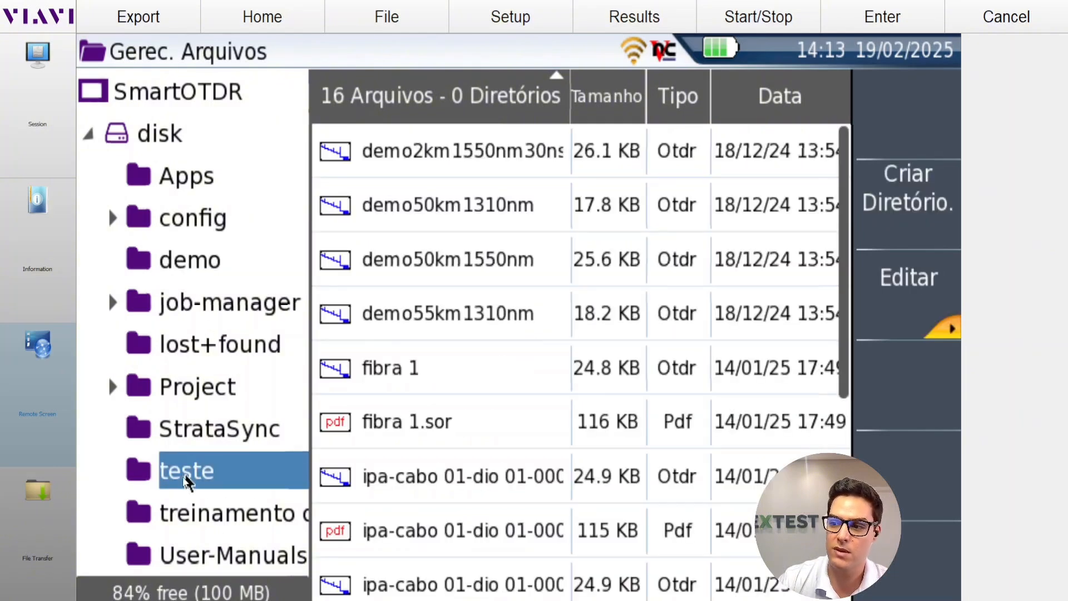
click(904, 203)
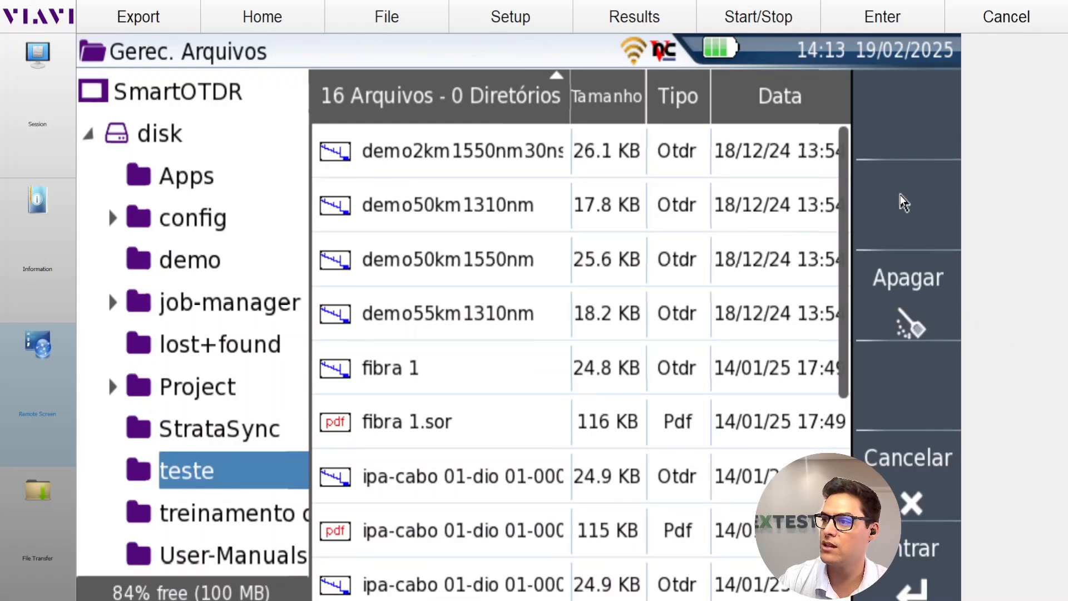
text(t)
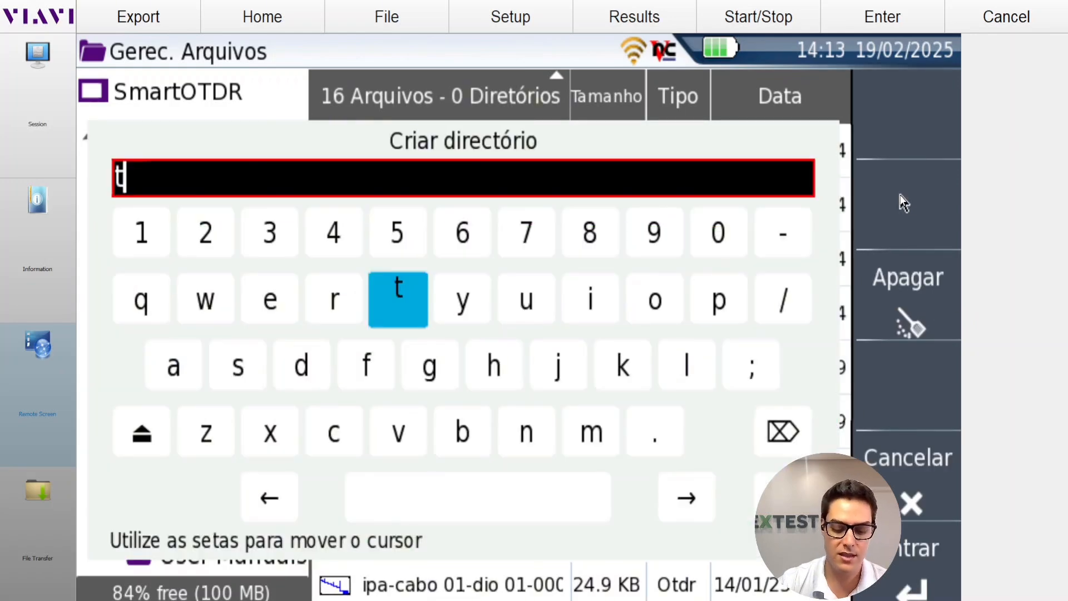
text(ste 01)
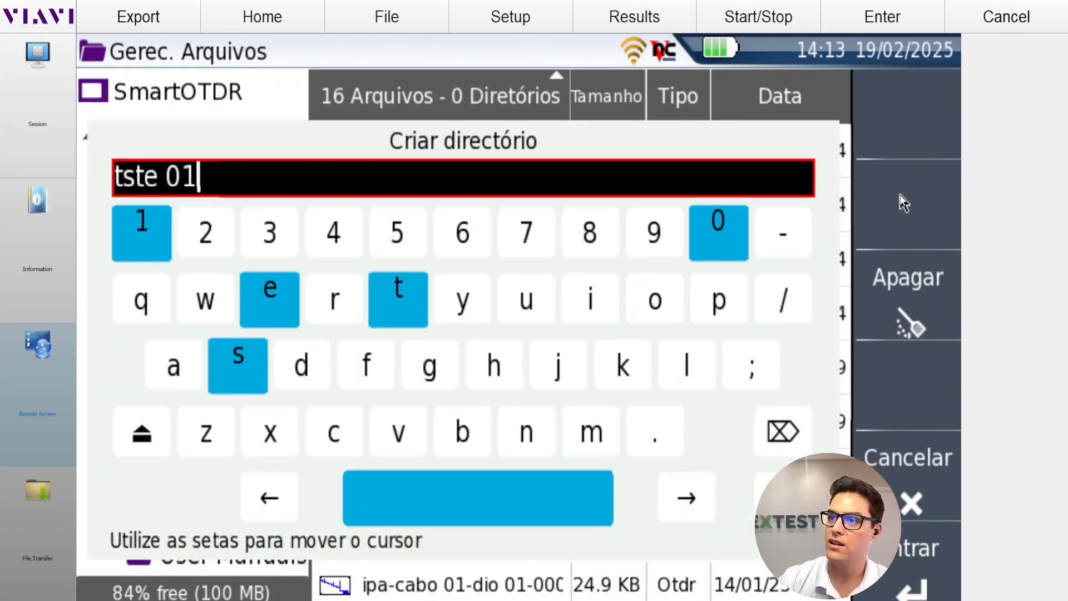
click(915, 566)
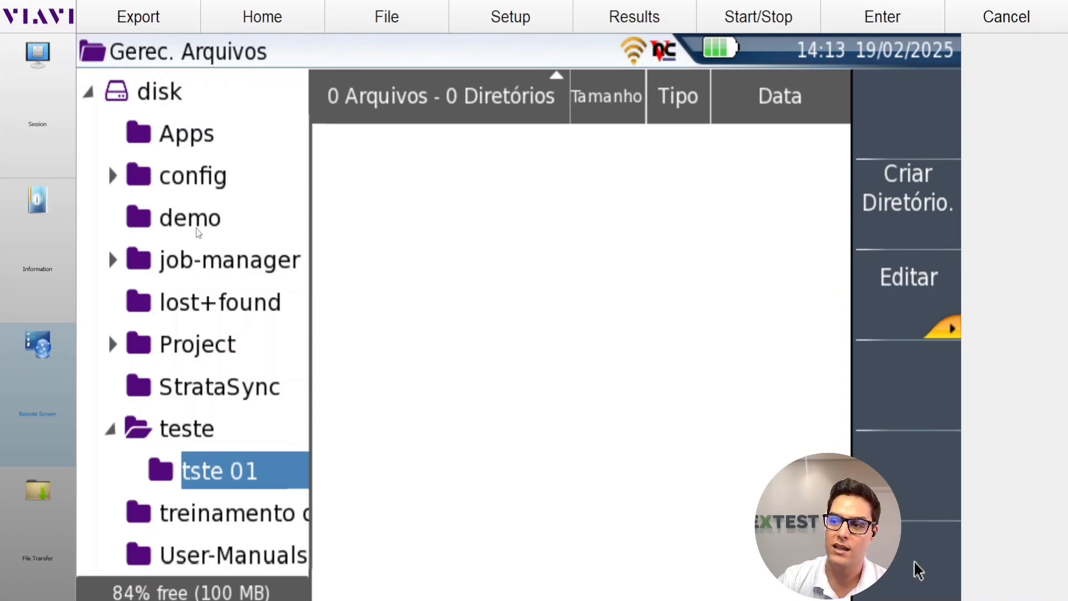
Step: Create a directory named "TESTE VIDEO" directly under disk, then collapse the teste folder and select the new directory
click(167, 100)
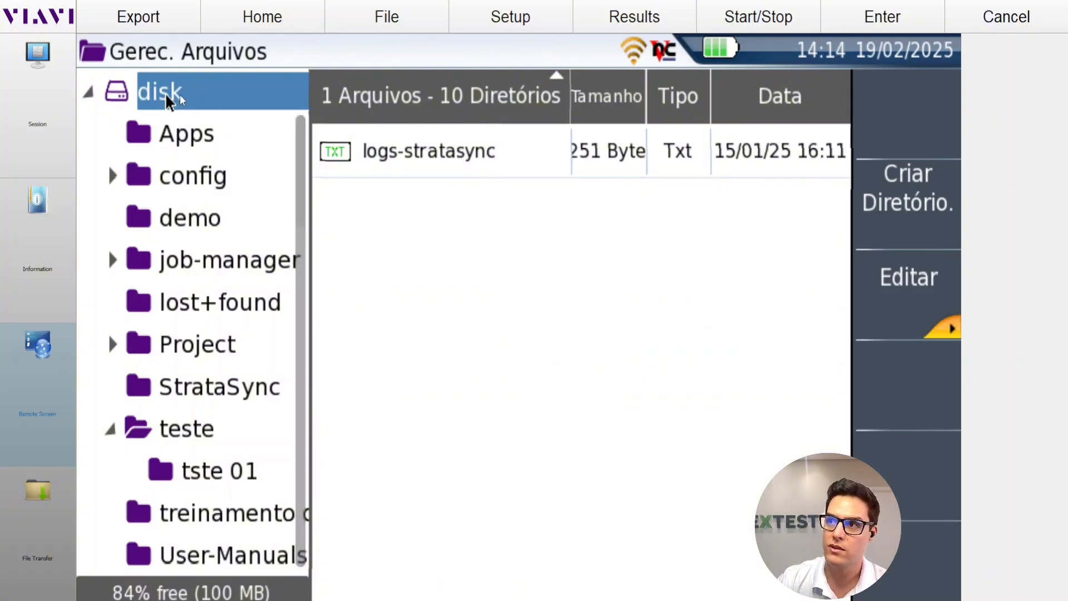
click(873, 207)
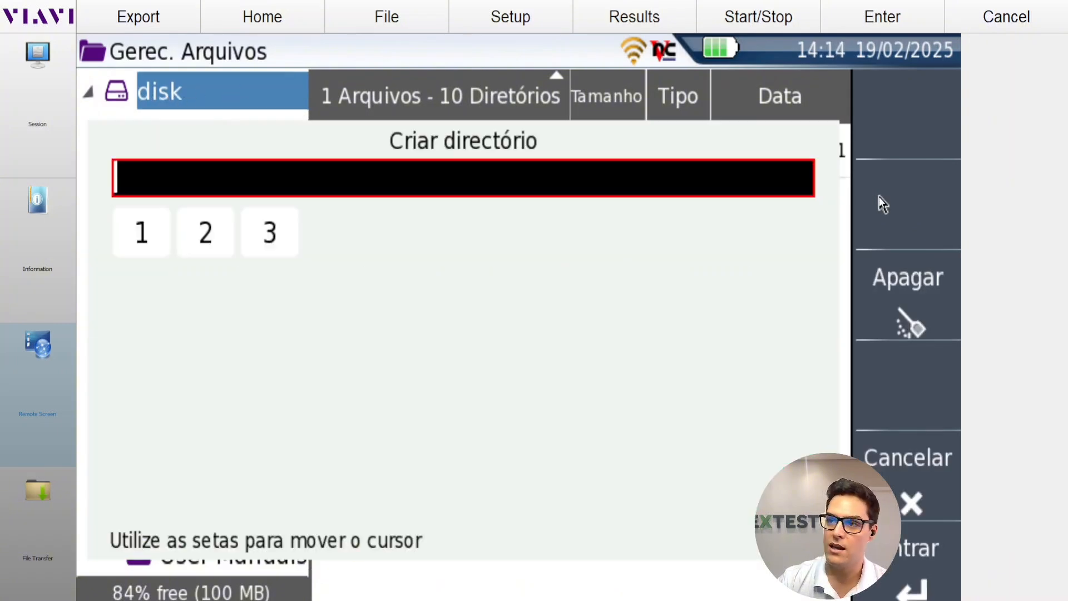
text(t)
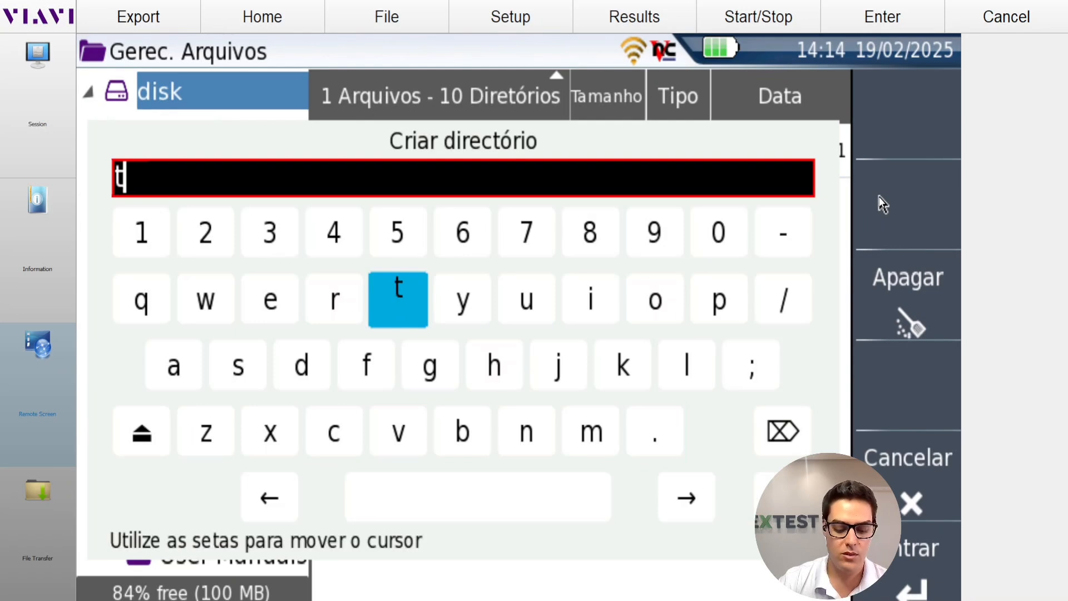
key(BackSpace)
text(TESTE)
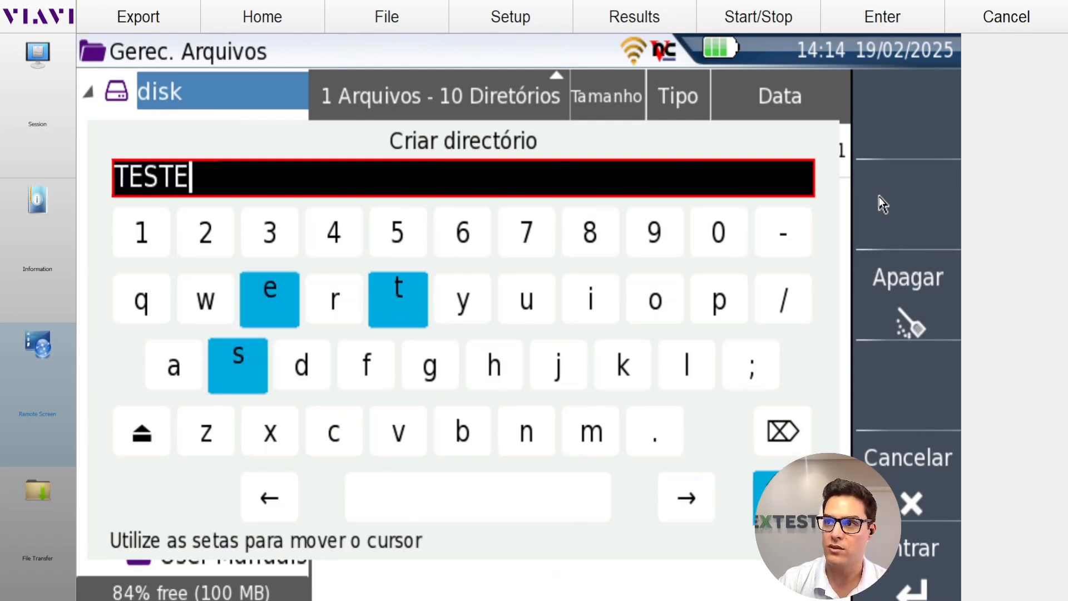
text( VIDEO)
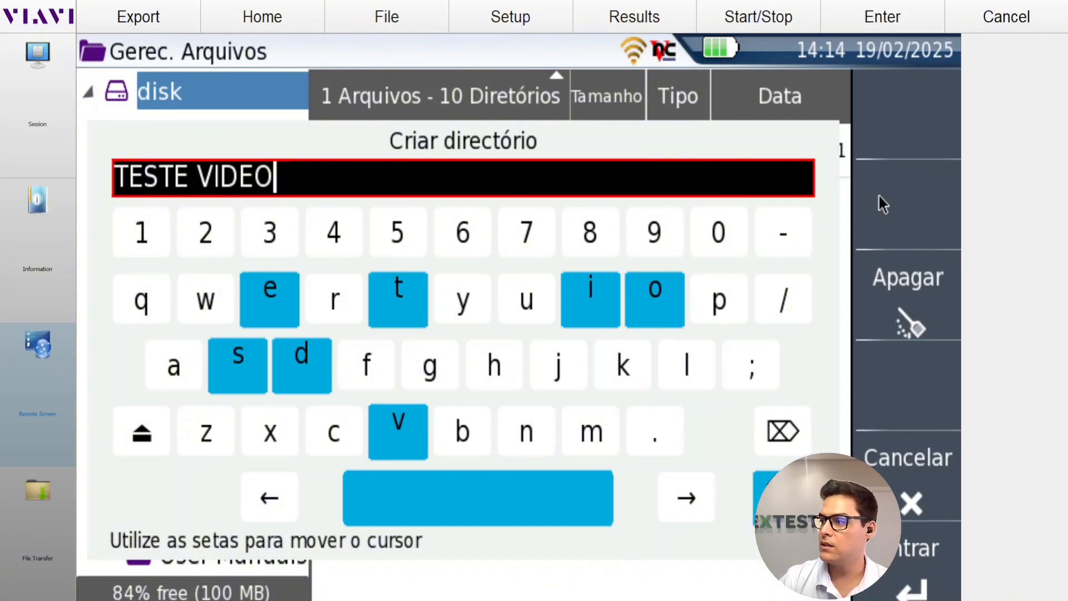
click(902, 553)
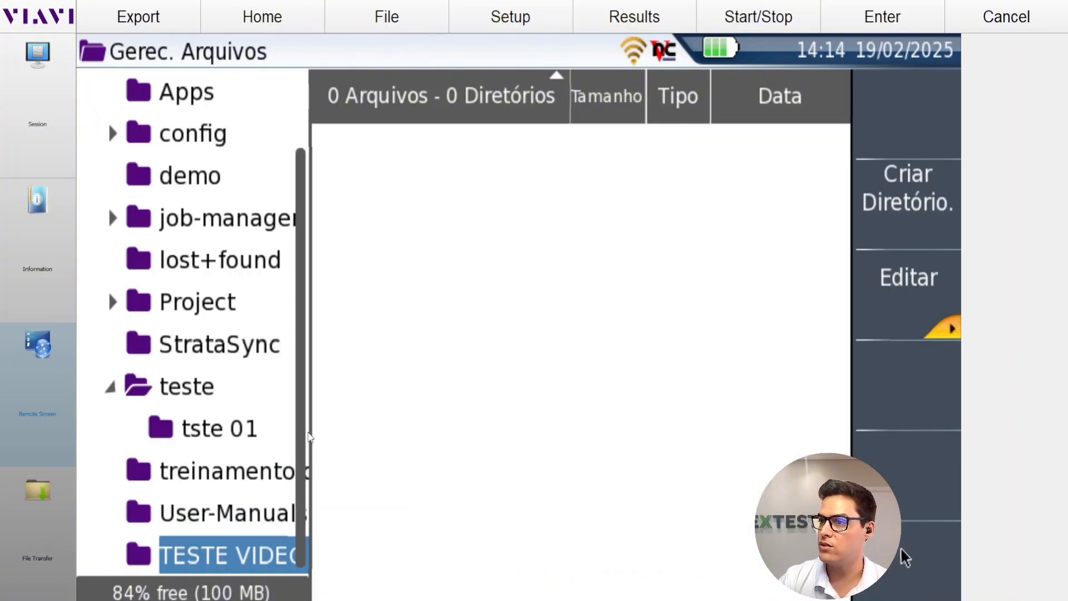
click(109, 389)
click(203, 555)
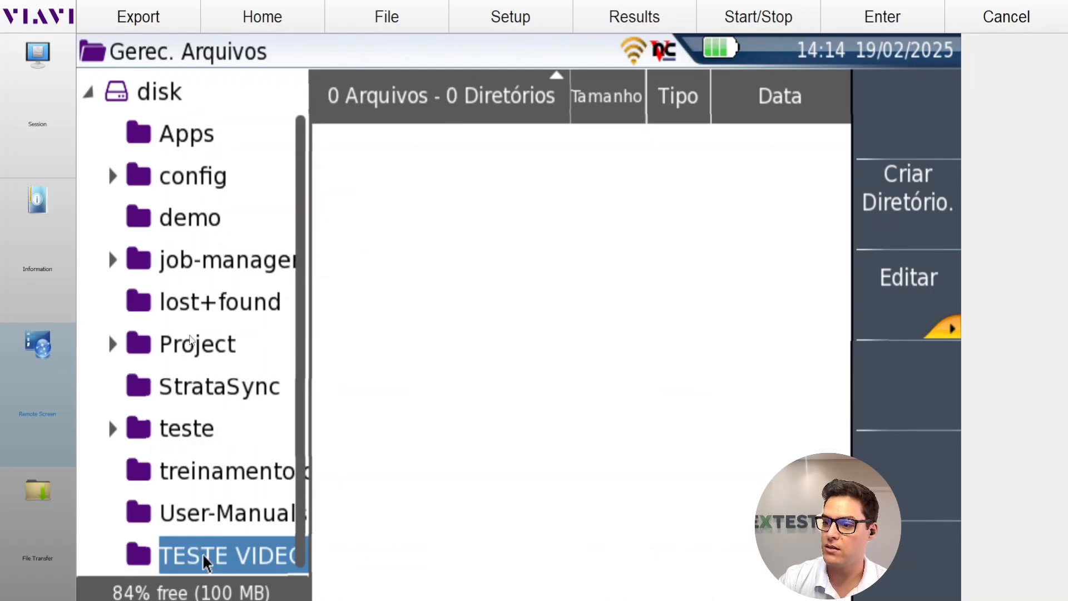
Step: Open OTDR EXPERT from the home screen, leave its file explorer and show the report's save settings
click(264, 22)
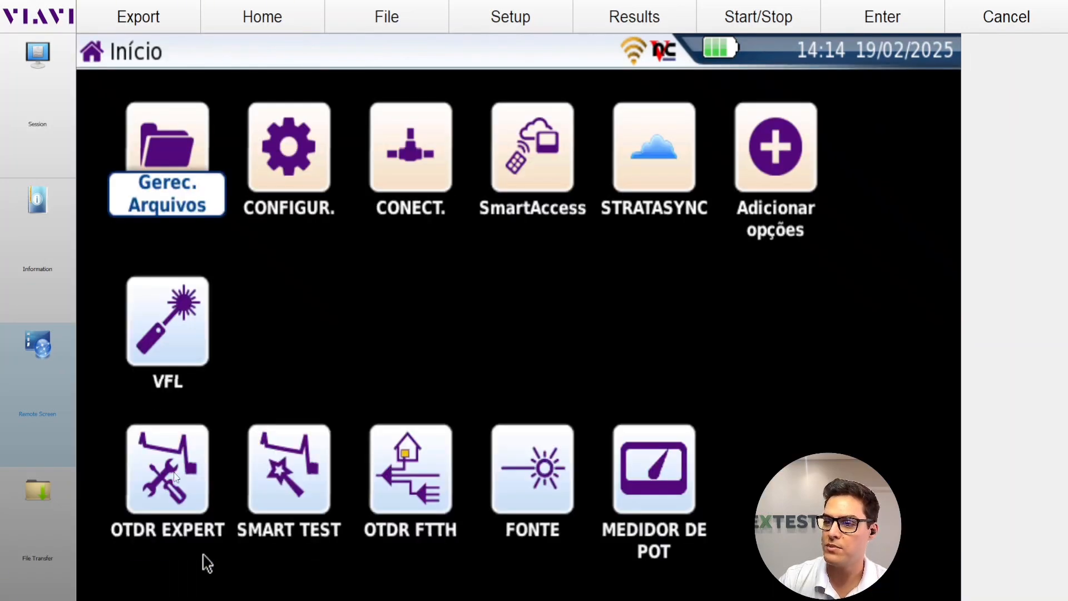
click(165, 464)
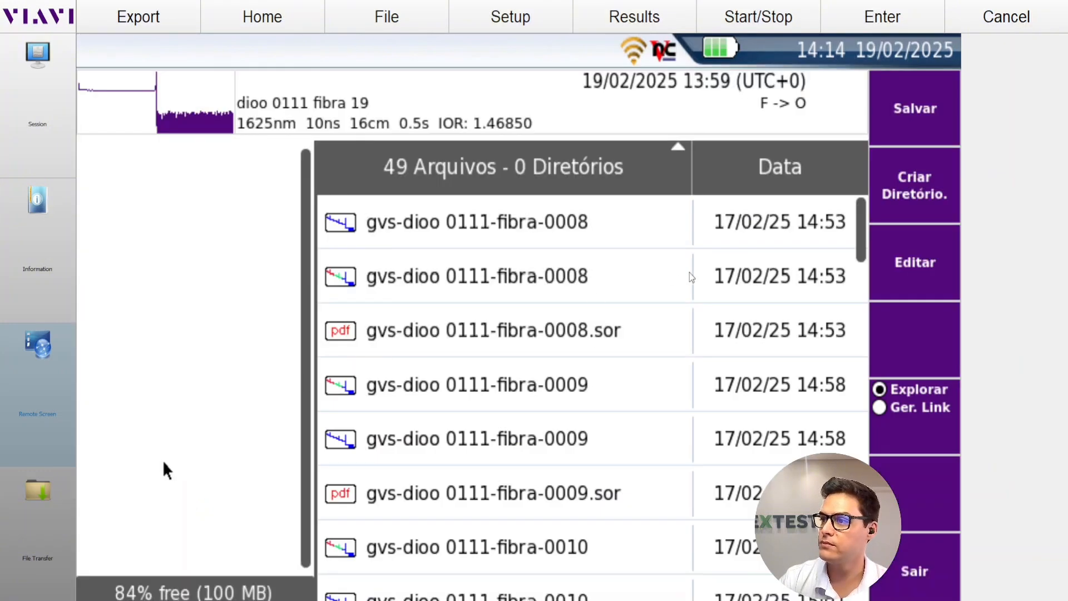
click(928, 556)
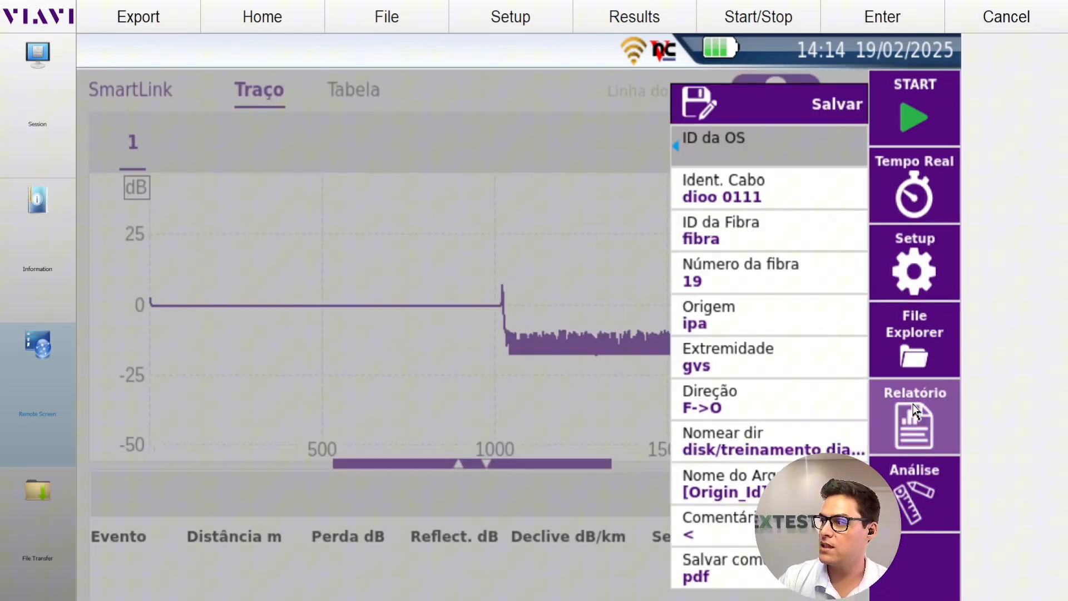
click(907, 430)
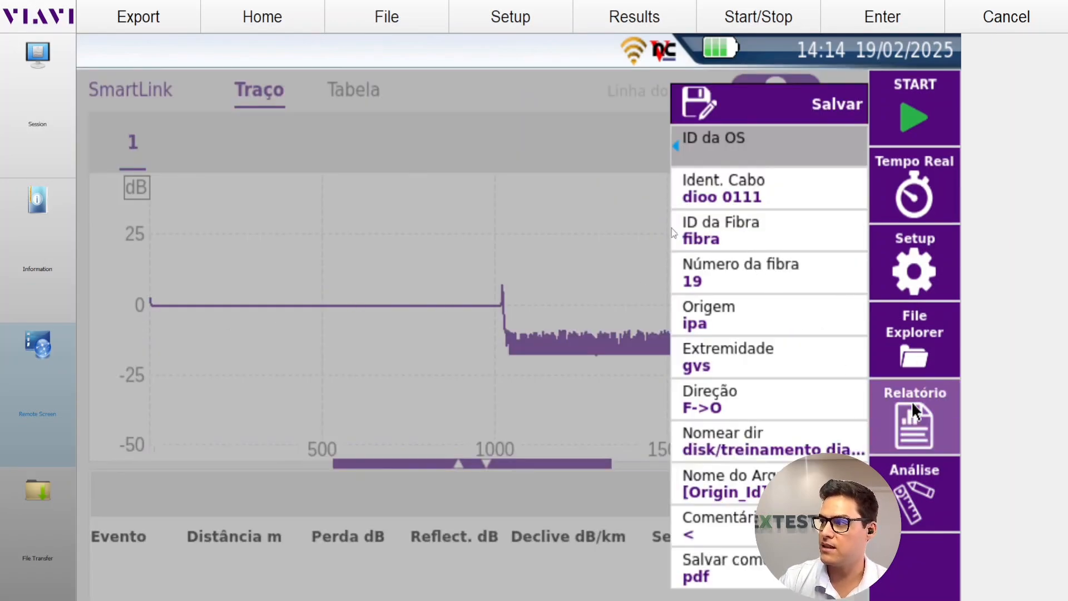
click(709, 196)
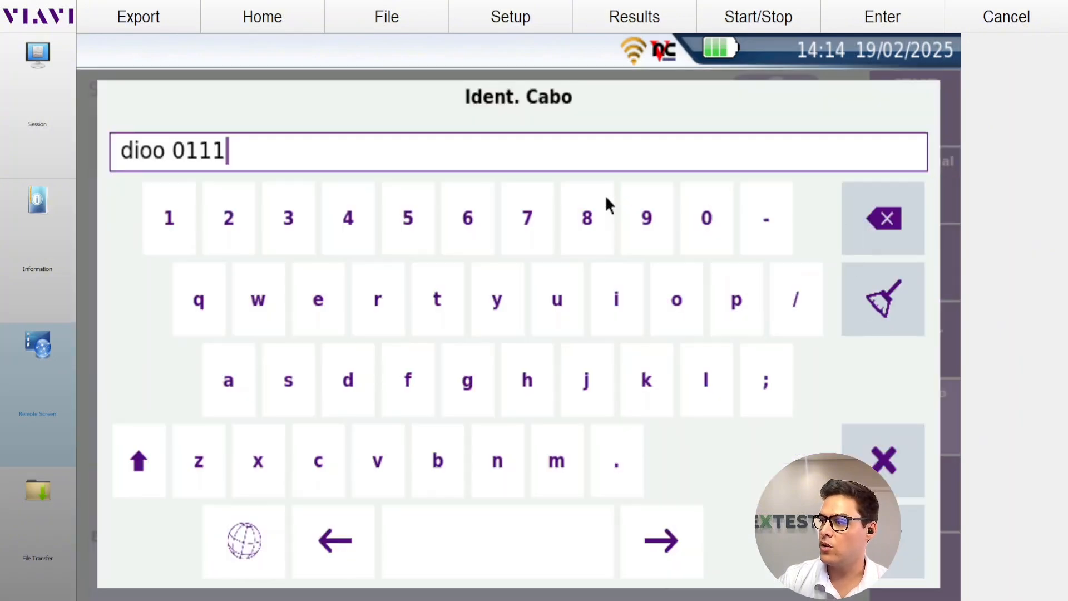
click(892, 470)
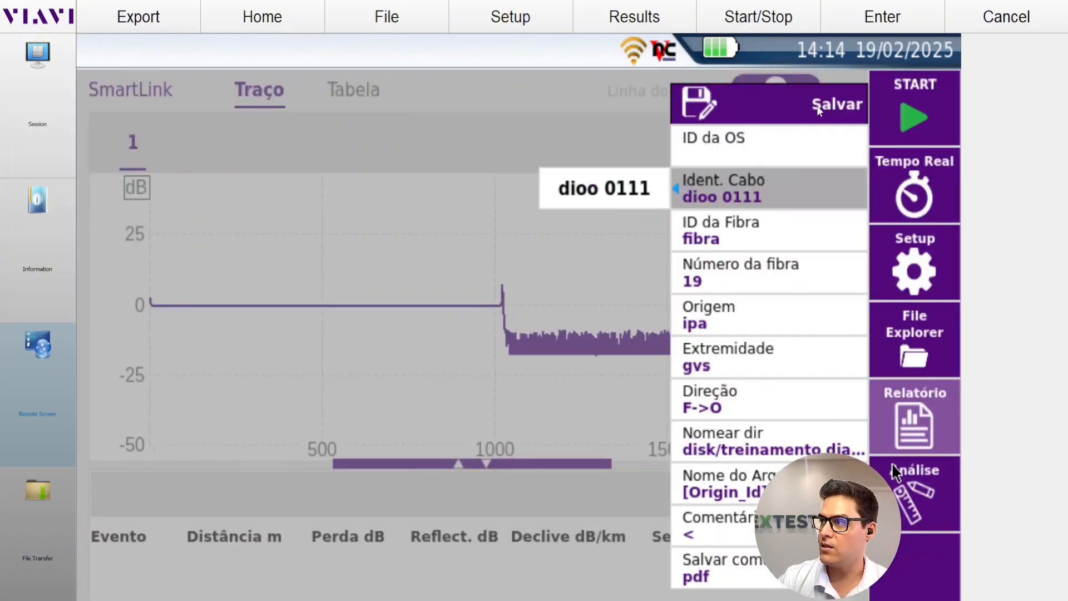
Step: Save the trace in disk/treinamento dia 2 under the file name "FIBRA 01 - CABO 01 - SITE 01", replacing the automatic naming pattern
click(817, 107)
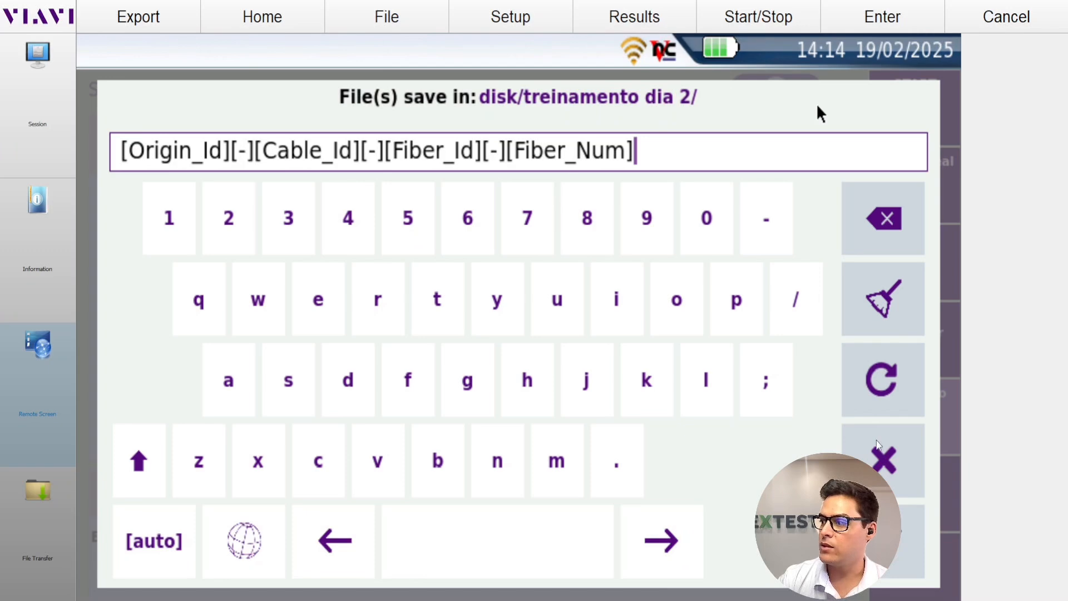
click(909, 302)
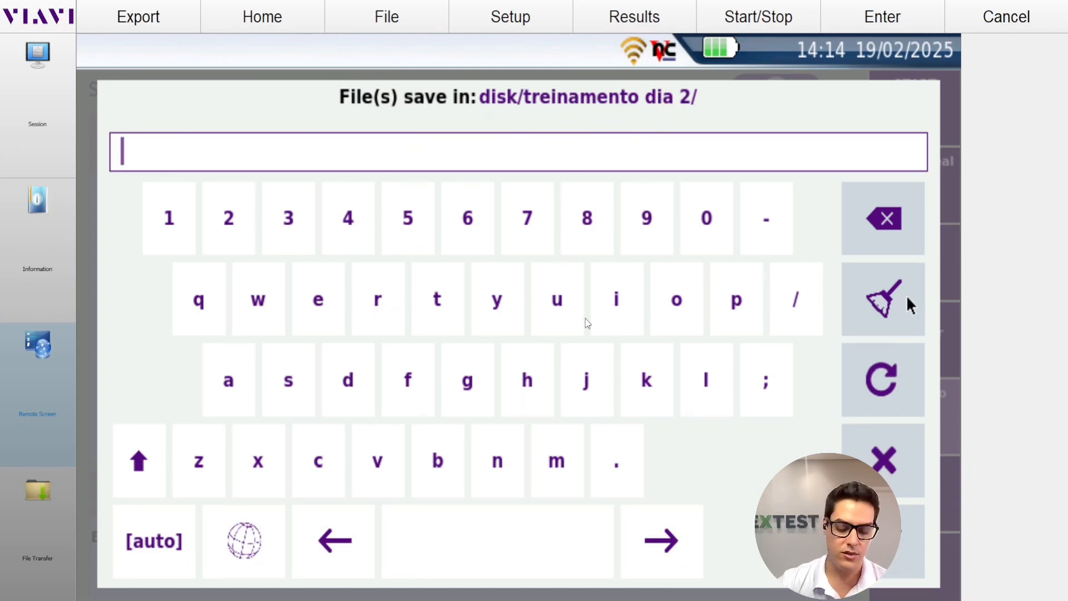
text(fl=)
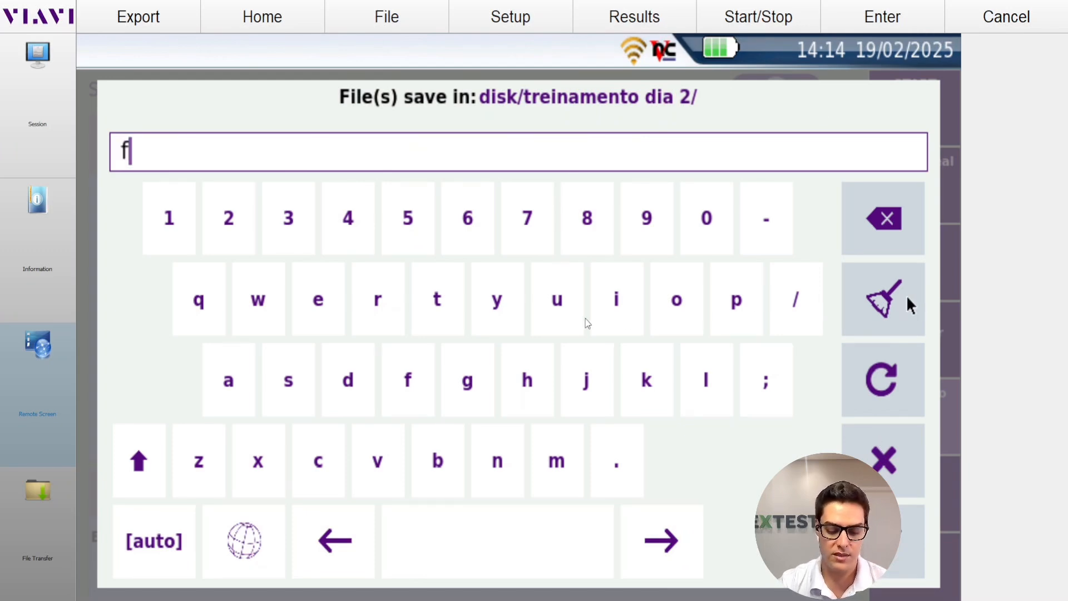
key(BackSpace)
key(BackSpace)
text(FIBRA)
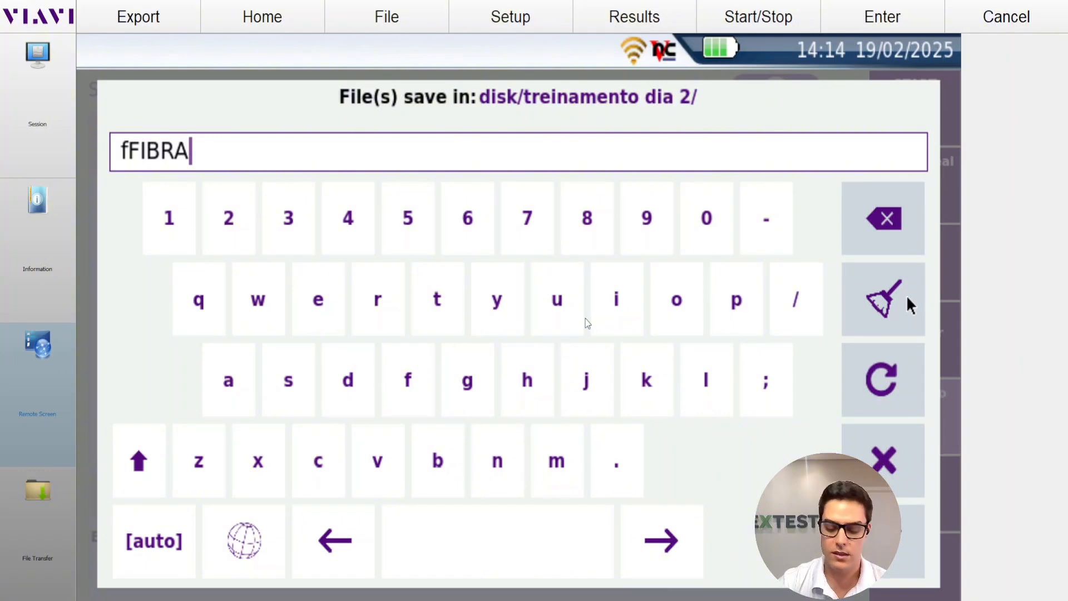
key(BackSpace)
key(BackSpace)
key(BackSpace)
key(BackSpace)
key(BackSpace)
key(BackSpace)
text(FIBRA  )
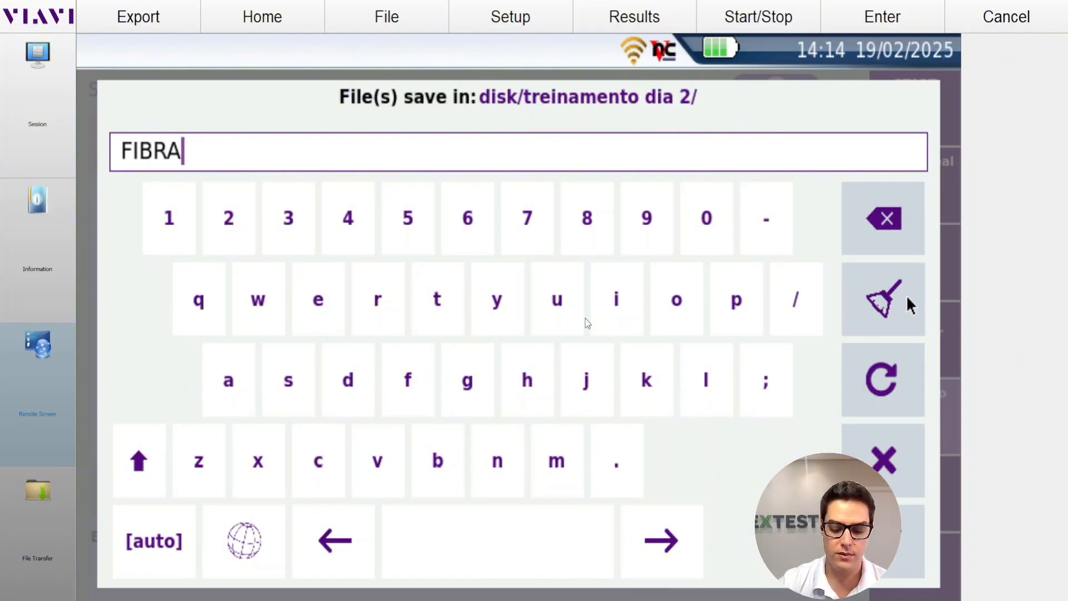
text(01 - C)
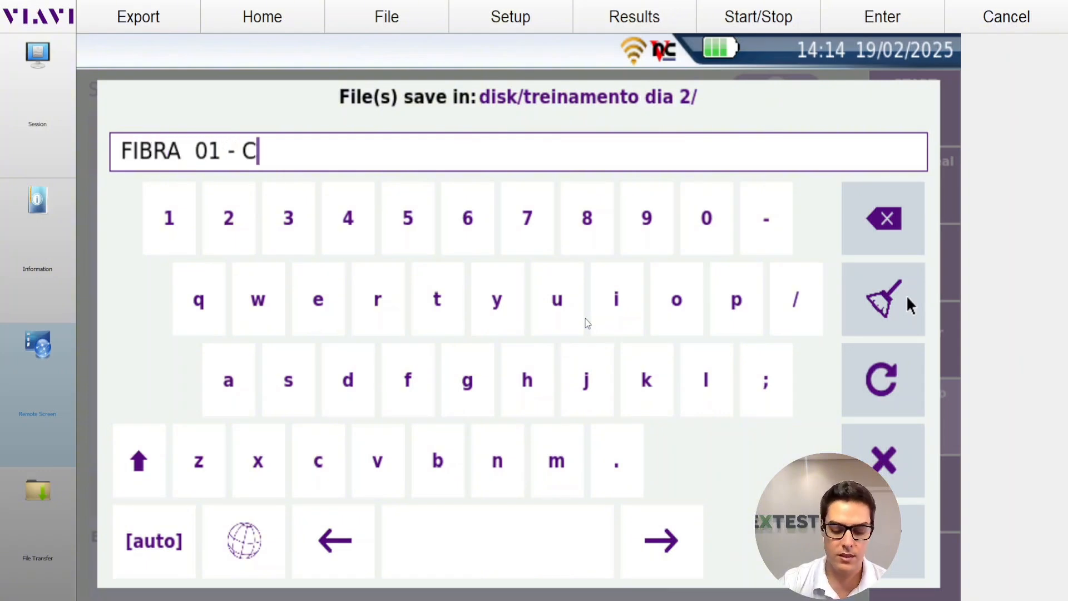
text(ABO 01 )
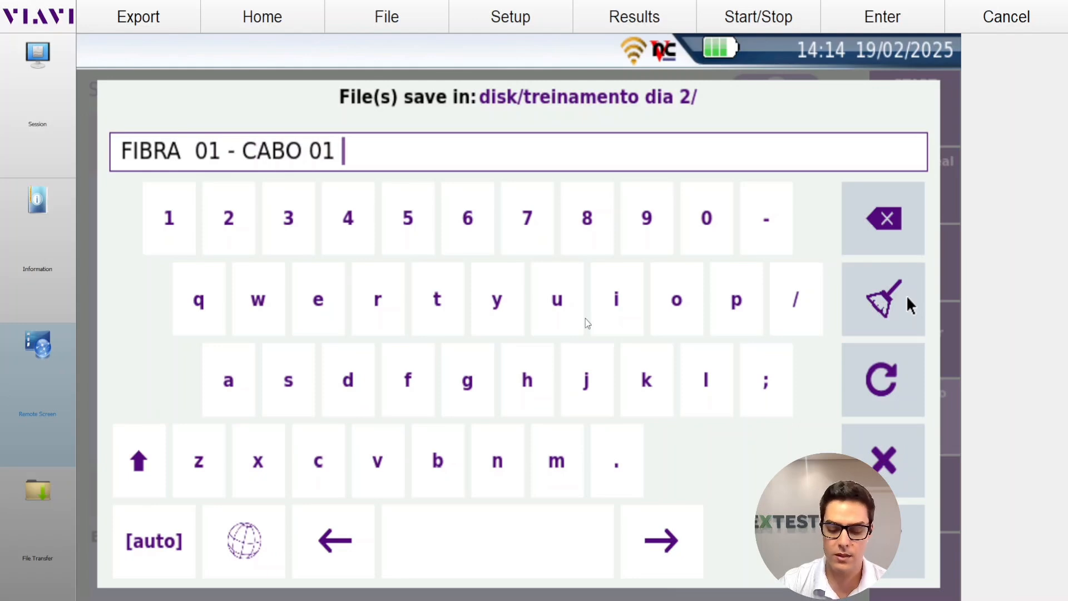
text(- SA)
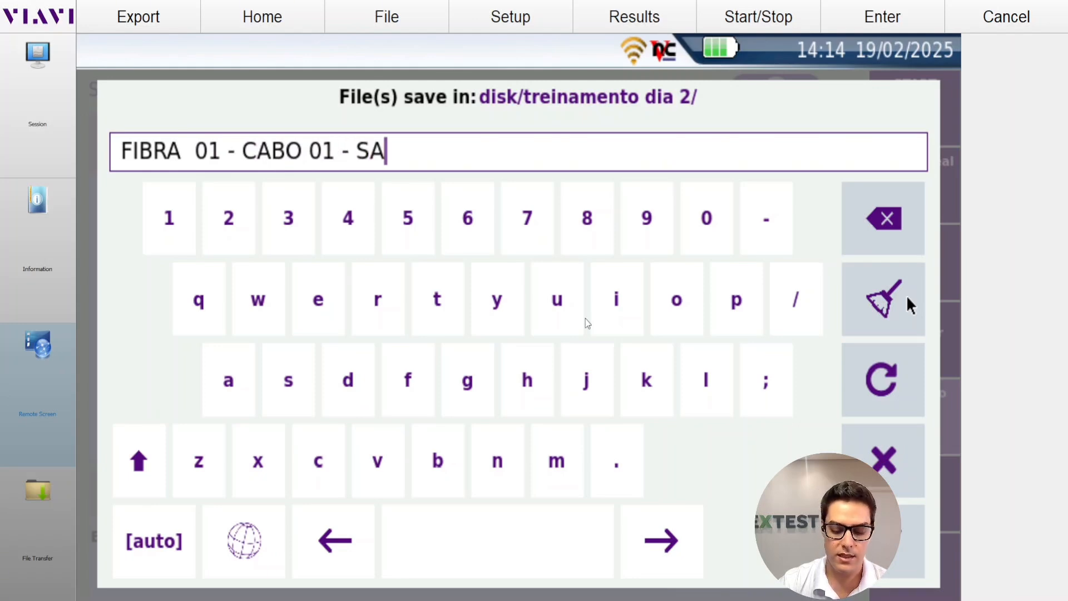
key(BackSpace)
text(ITE 01)
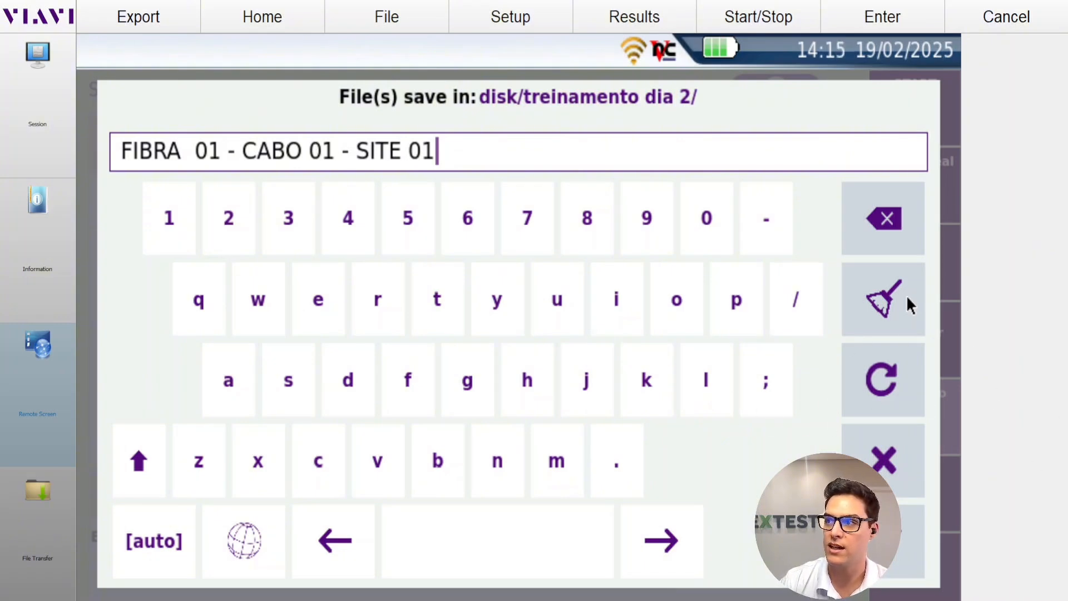
click(895, 541)
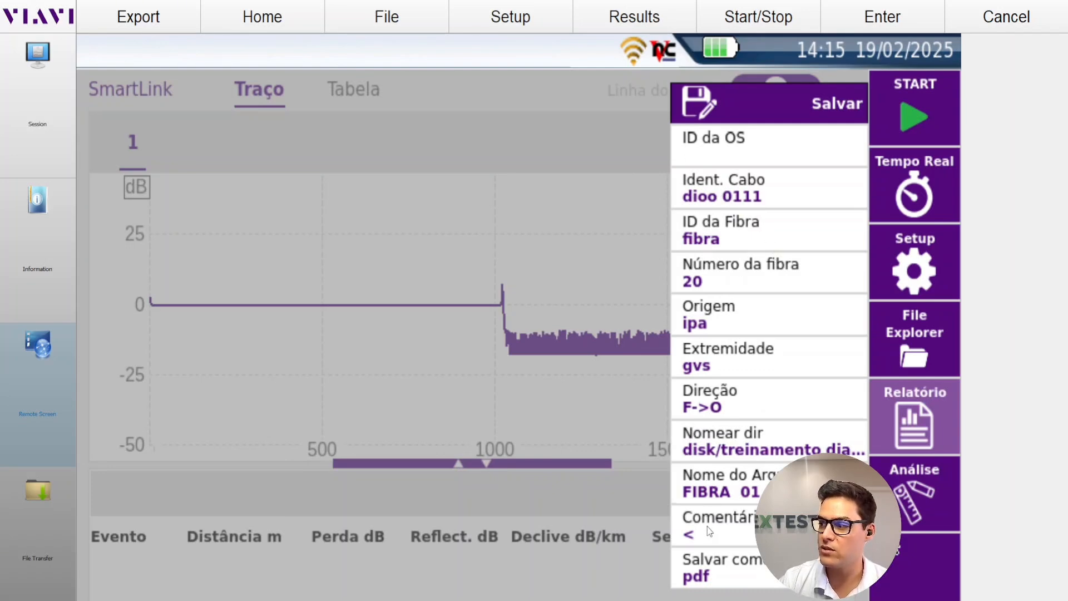
Step: Set the cable identifier (Ident. Cabo) to "CABO 0001" in the report's save settings
click(713, 183)
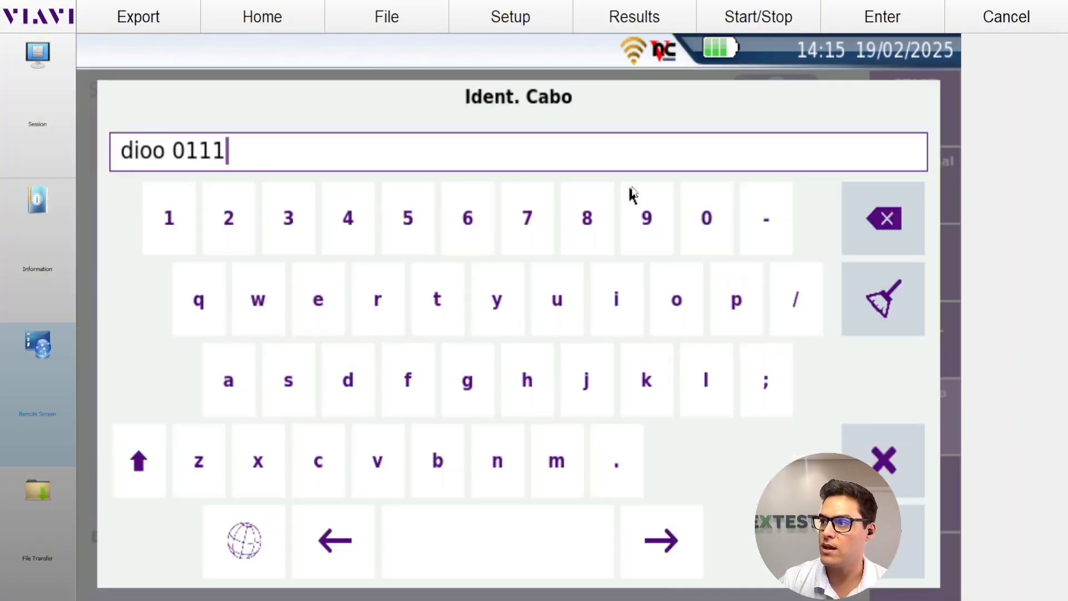
click(859, 285)
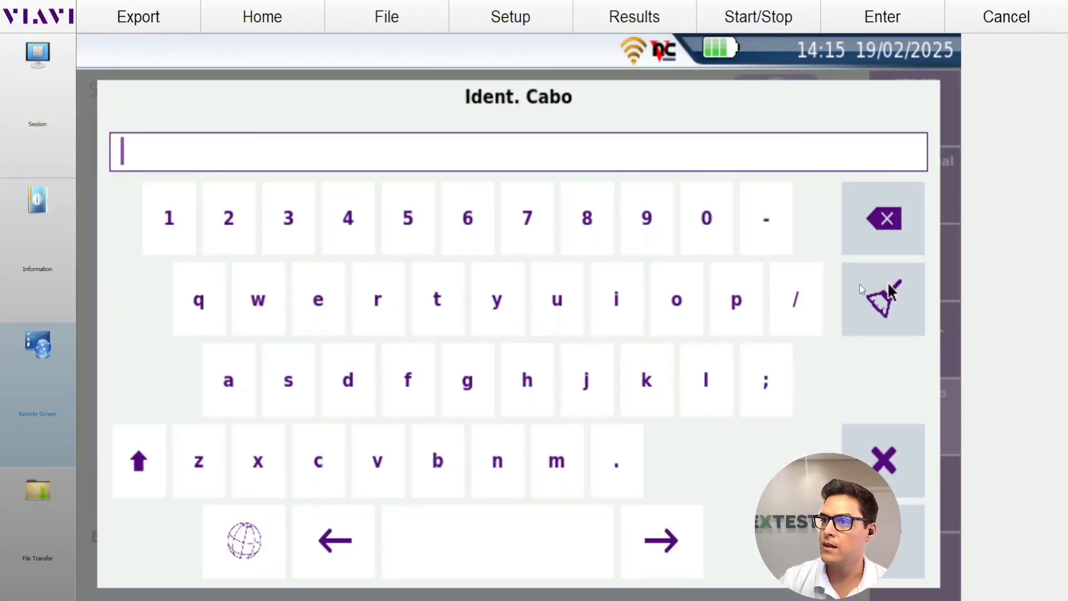
text(CABO 0001)
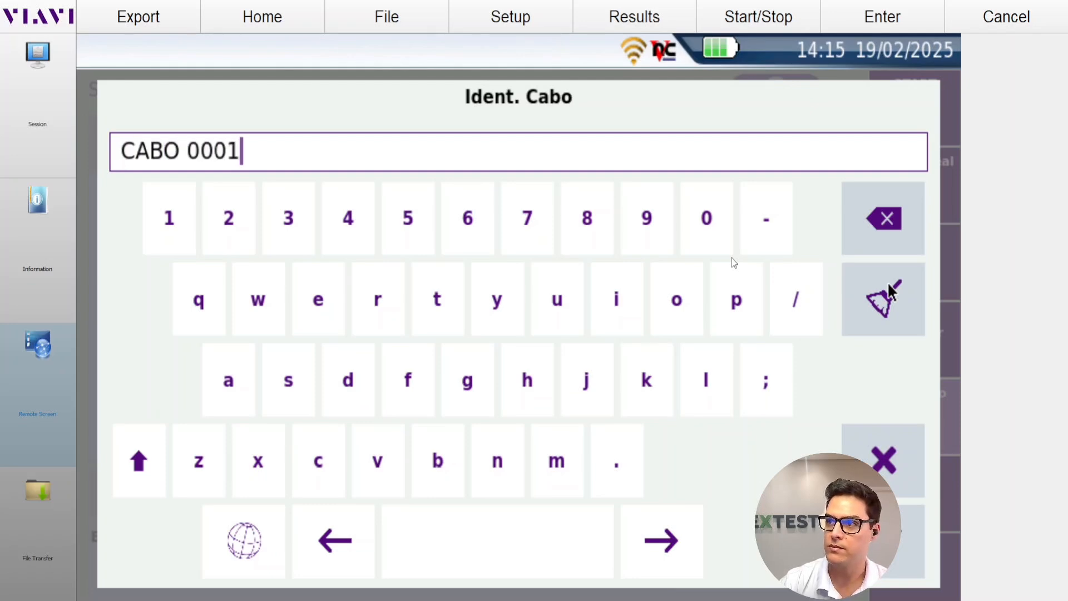
click(887, 542)
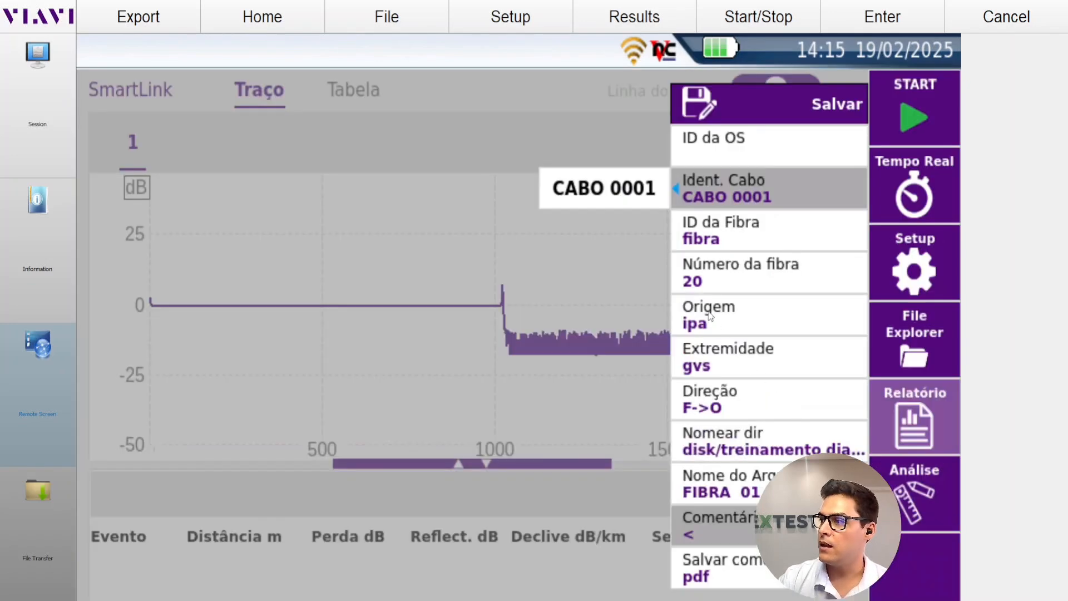
Step: Set the fiber identifier (ID da Fibra) to "DIO 0001" in the report's save settings
click(702, 232)
click(606, 236)
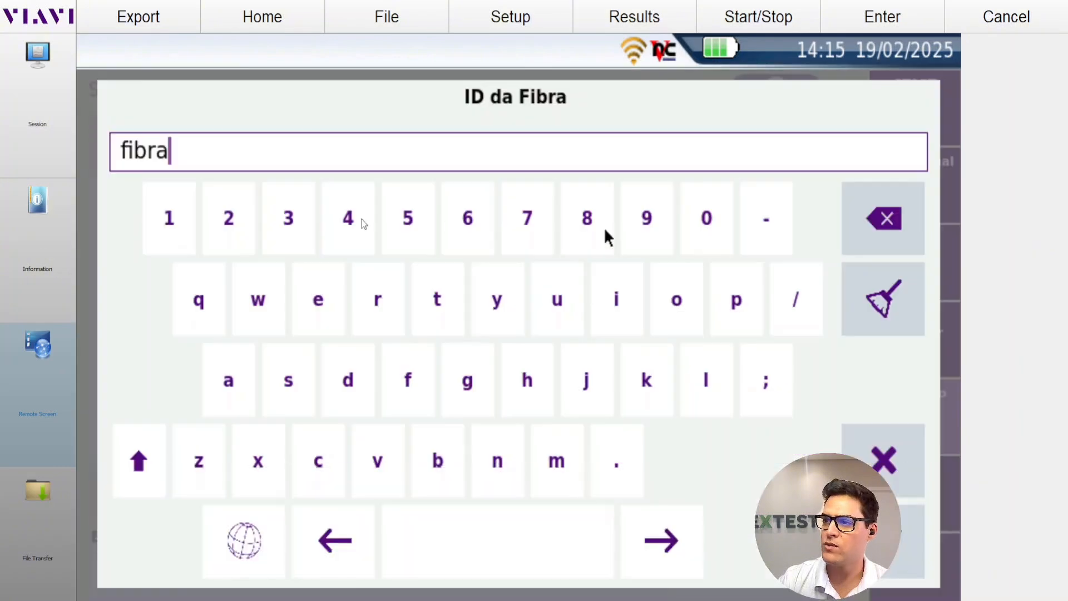
click(866, 307)
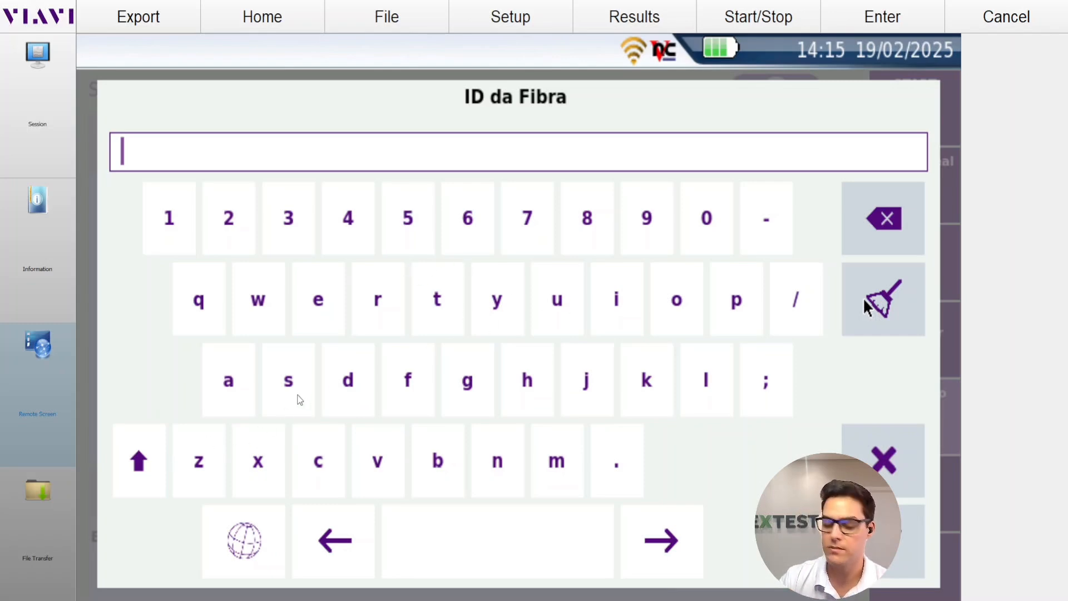
text(DIO)
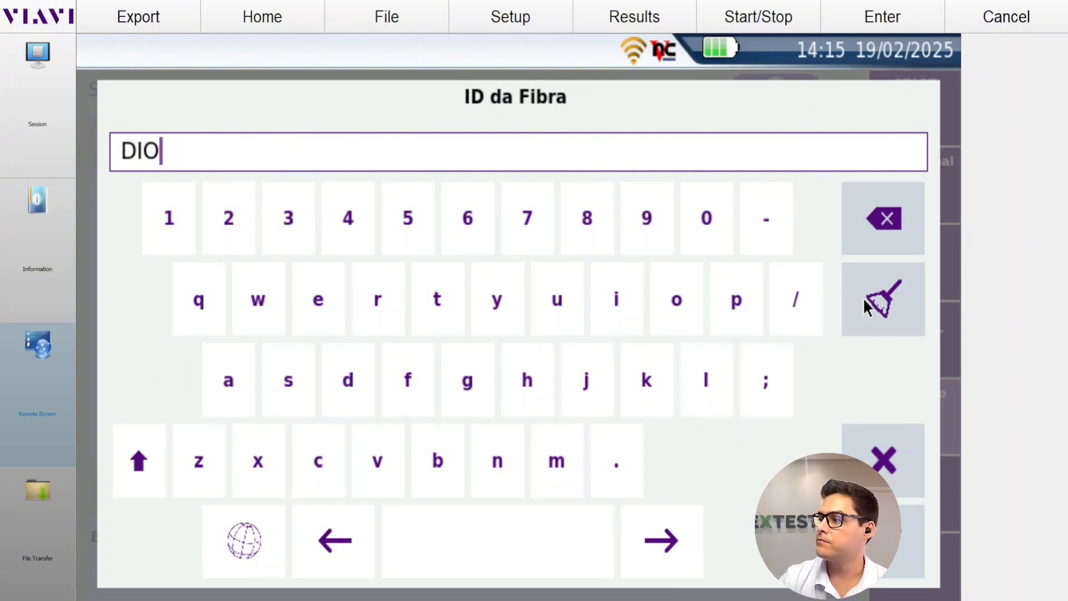
key(Return)
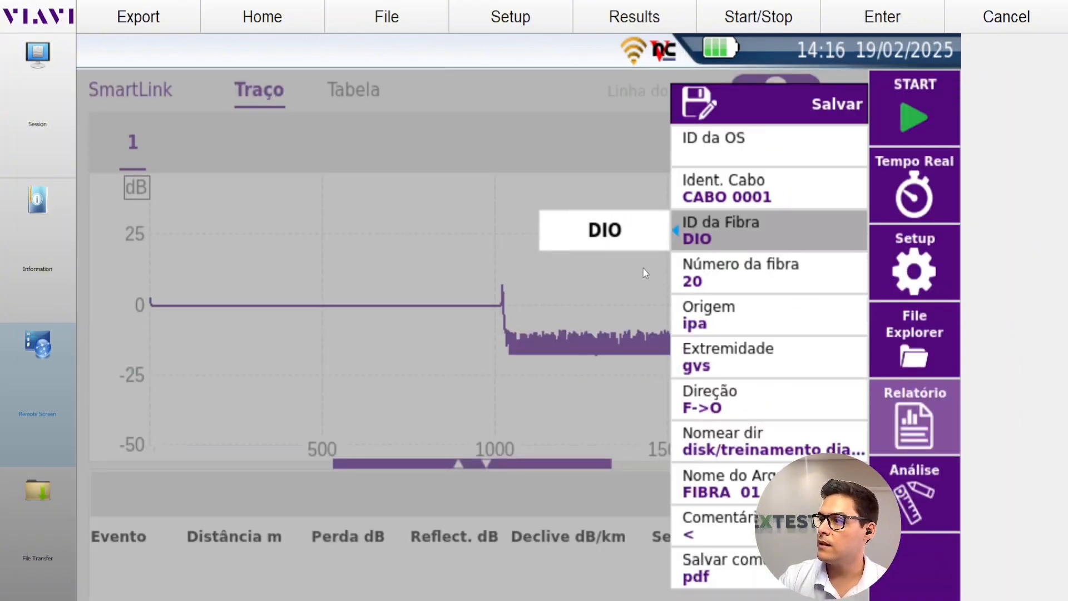
key(Return)
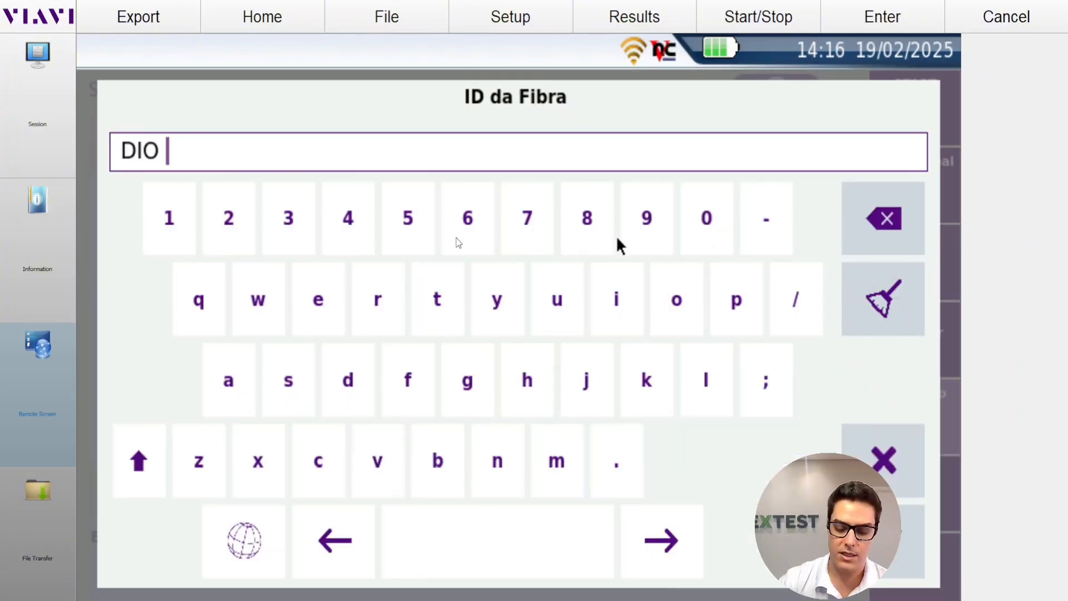
text(0001)
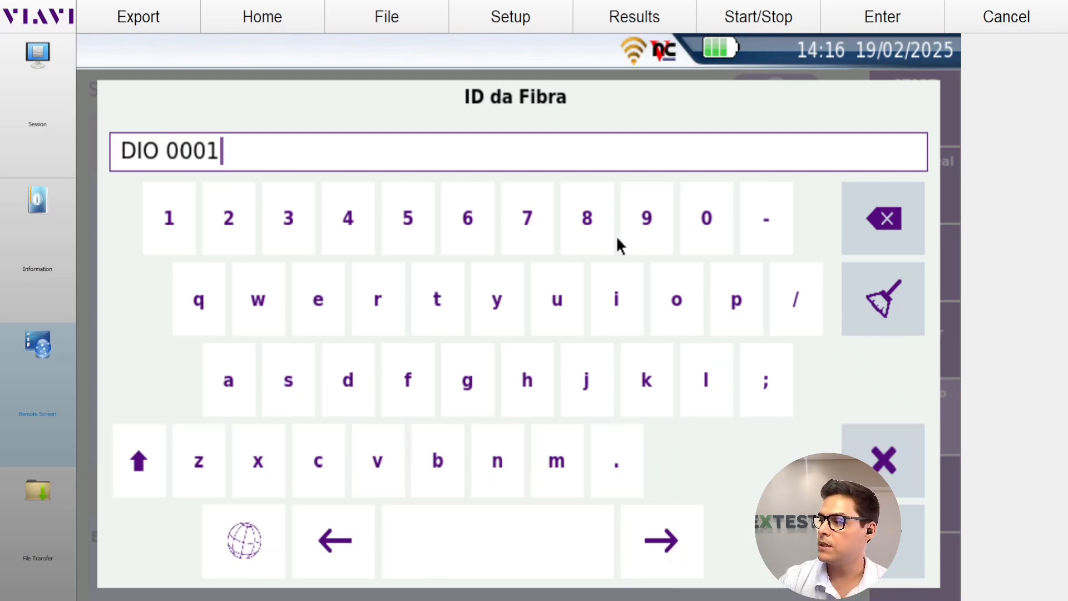
key(Return)
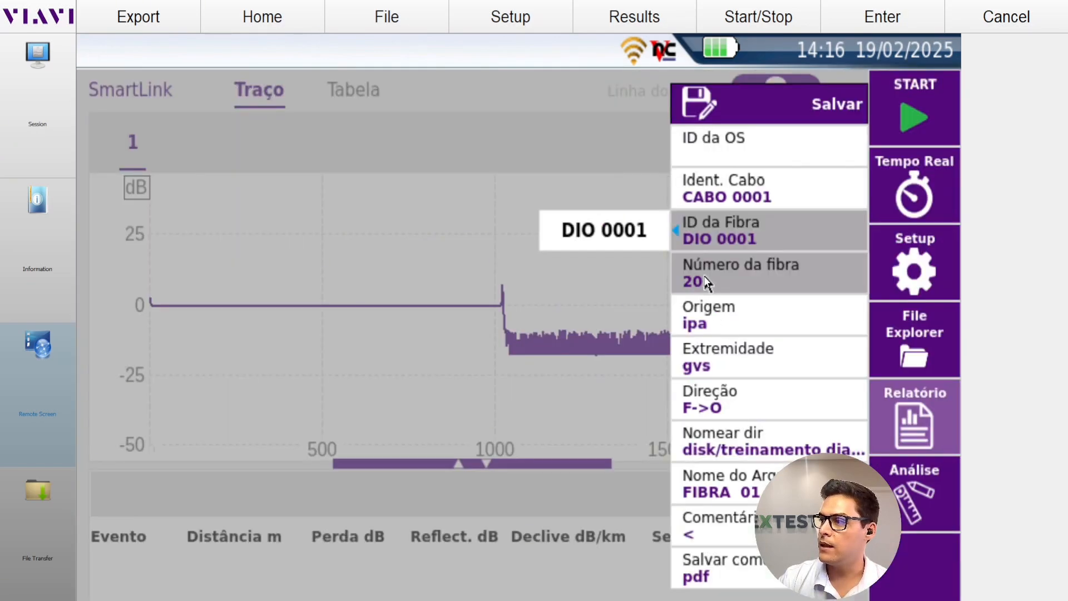
Step: Set the fiber number (Número da fibra) to 1
key(Return)
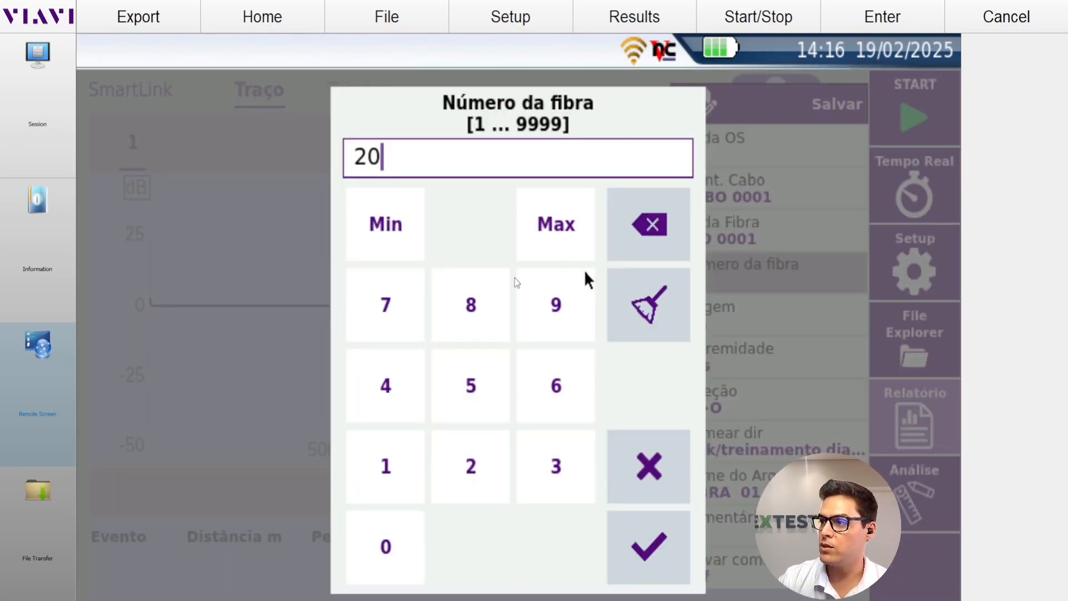
click(637, 308)
click(376, 470)
click(645, 548)
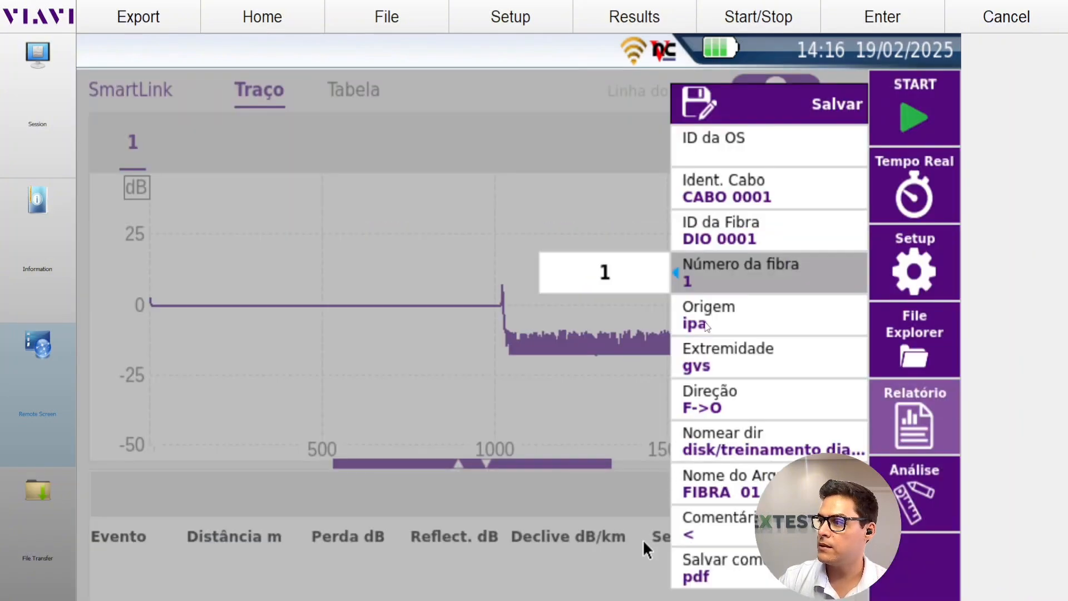
Step: Set the link's origin (Origem) to "CONSELHEIRO LAFAIETE" in the save settings
click(705, 320)
click(589, 317)
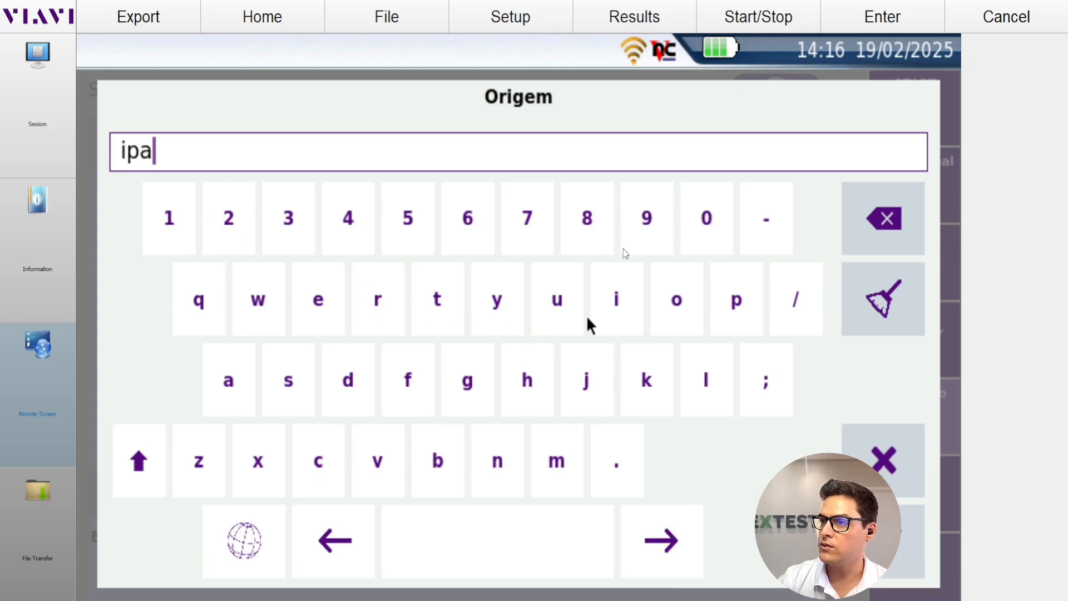
click(865, 303)
text(CONSEL)
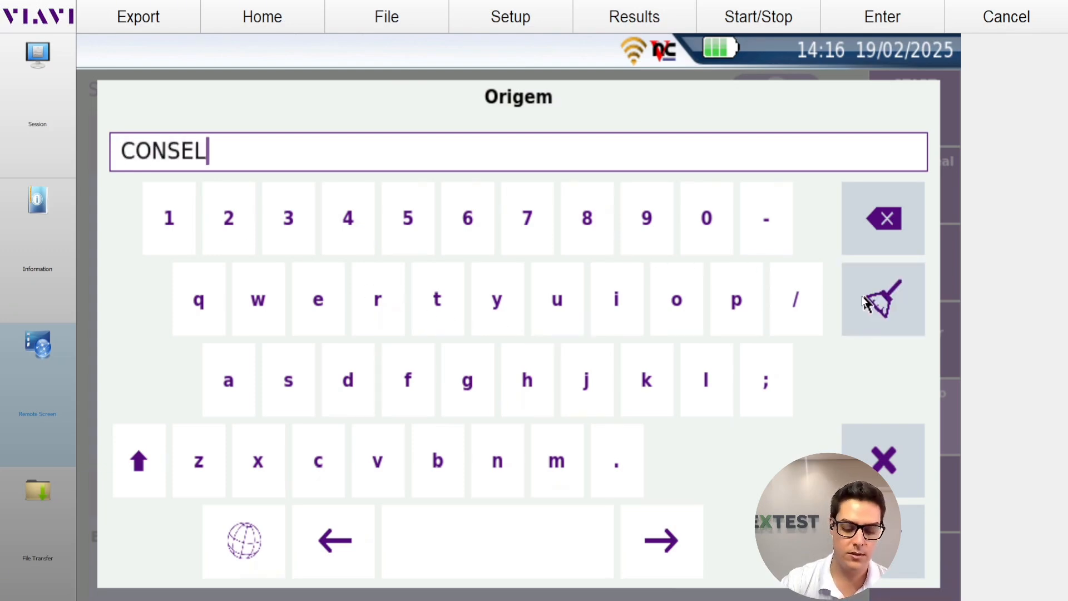
text(HEIRO LAGAIE)
key(BackSpace)
key(BackSpace)
key(BackSpace)
key(BackSpace)
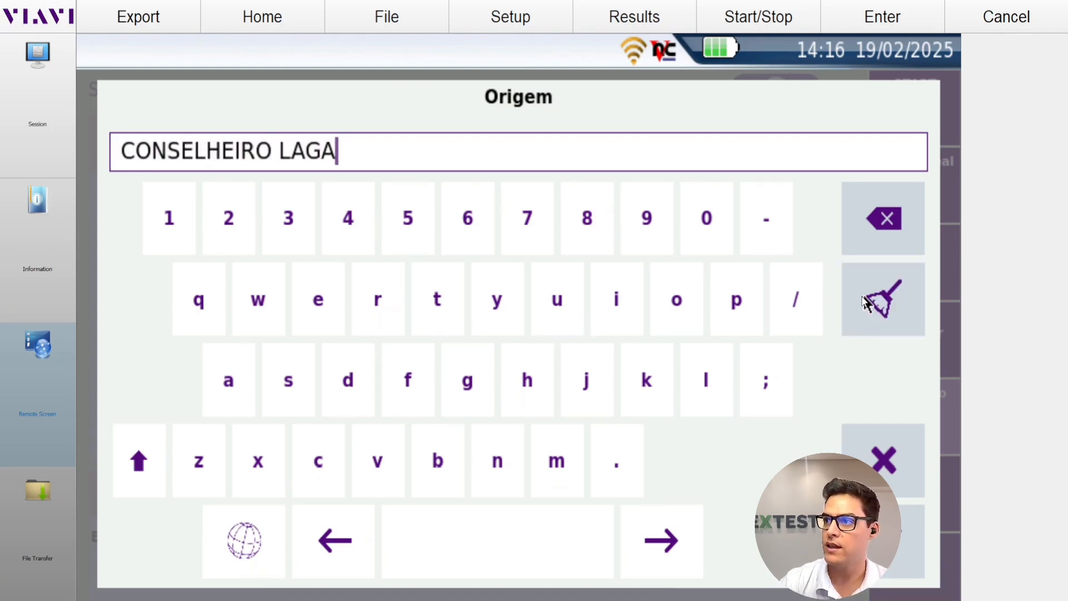
text(FAIETE)
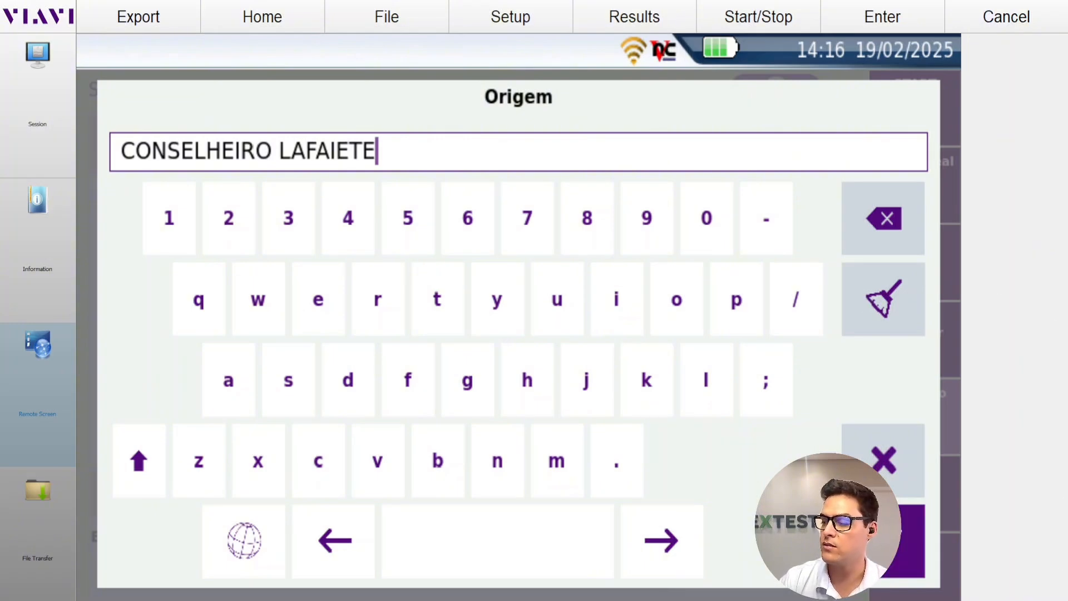
key(Return)
Step: Set the link's far end (Extremidade) to "BELO HORIZONTE" in the save settings
click(706, 357)
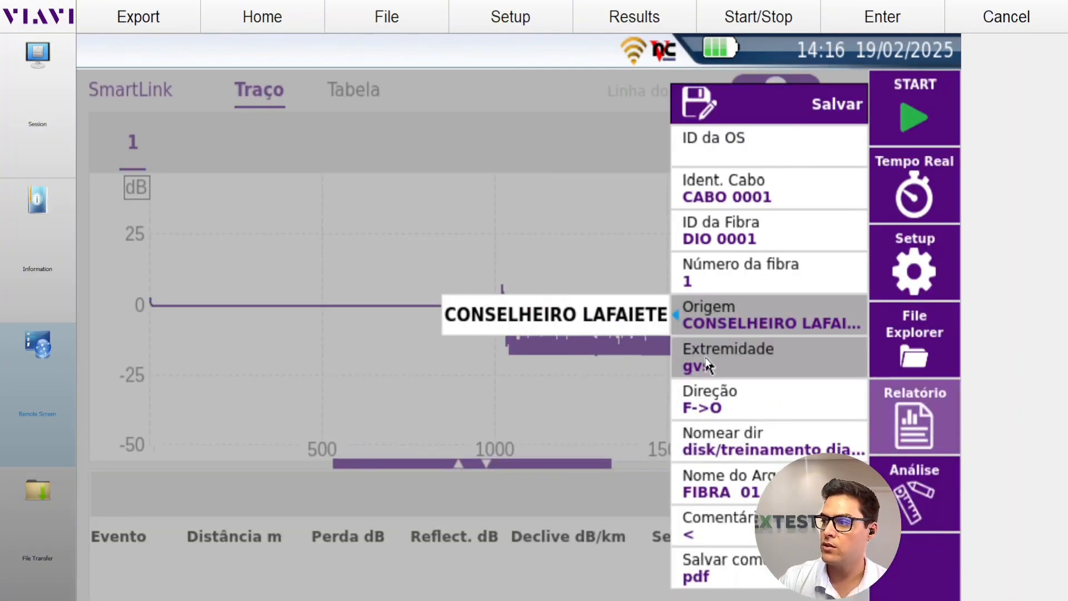
click(599, 363)
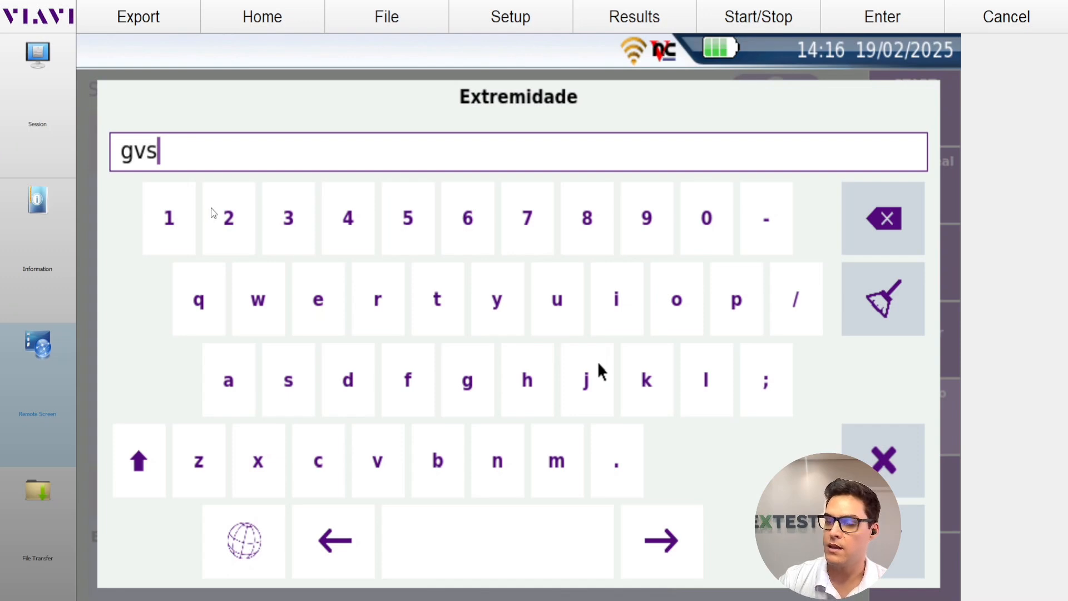
key(BackSpace)
key(BackSpace)
key(BackSpace)
text(BELO)
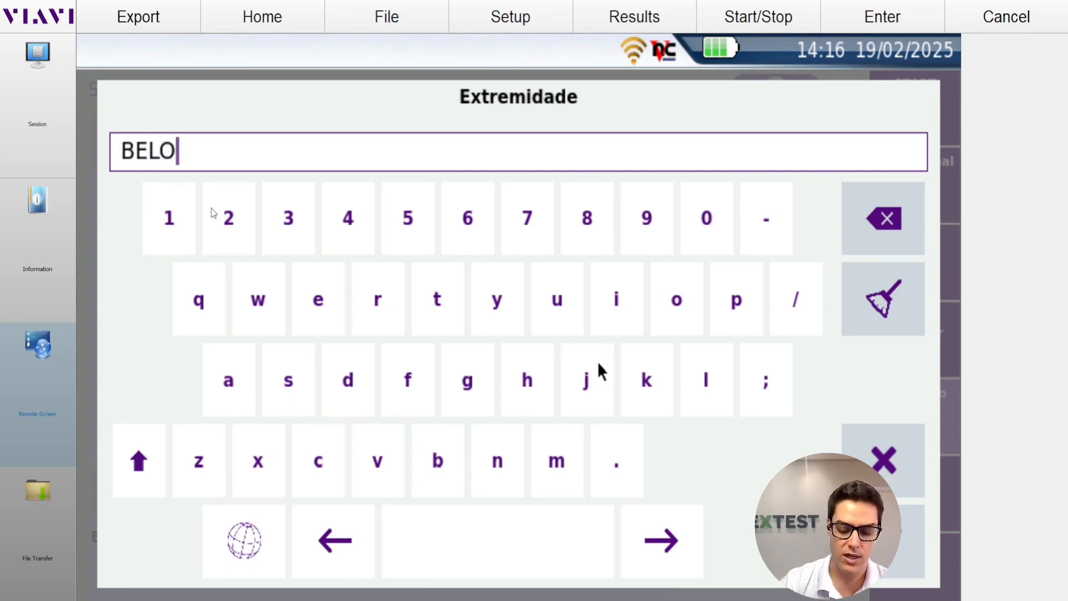
text( HO)
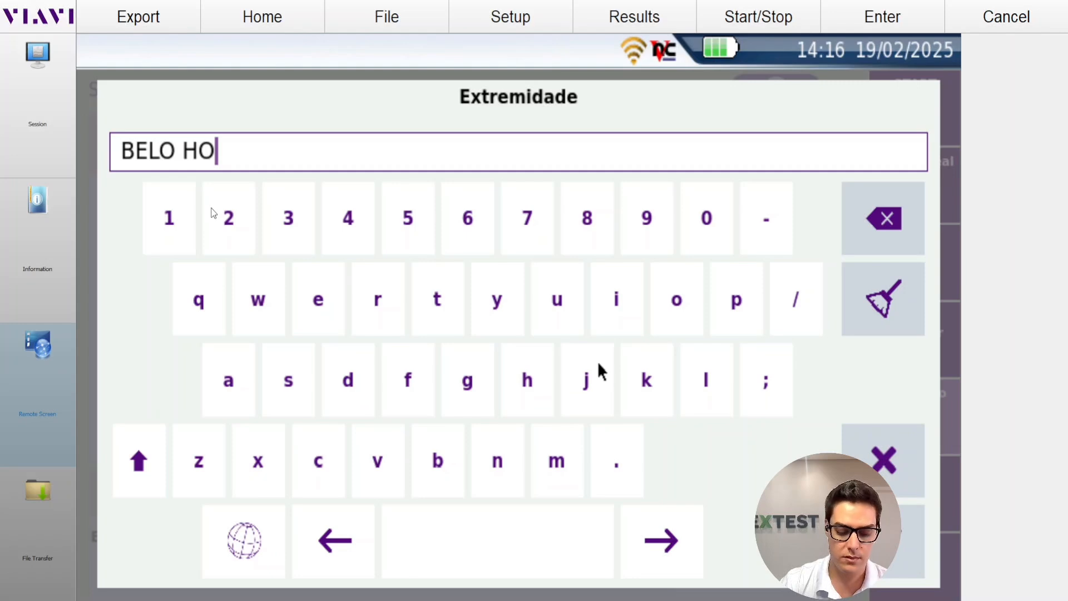
text(RIZONTE)
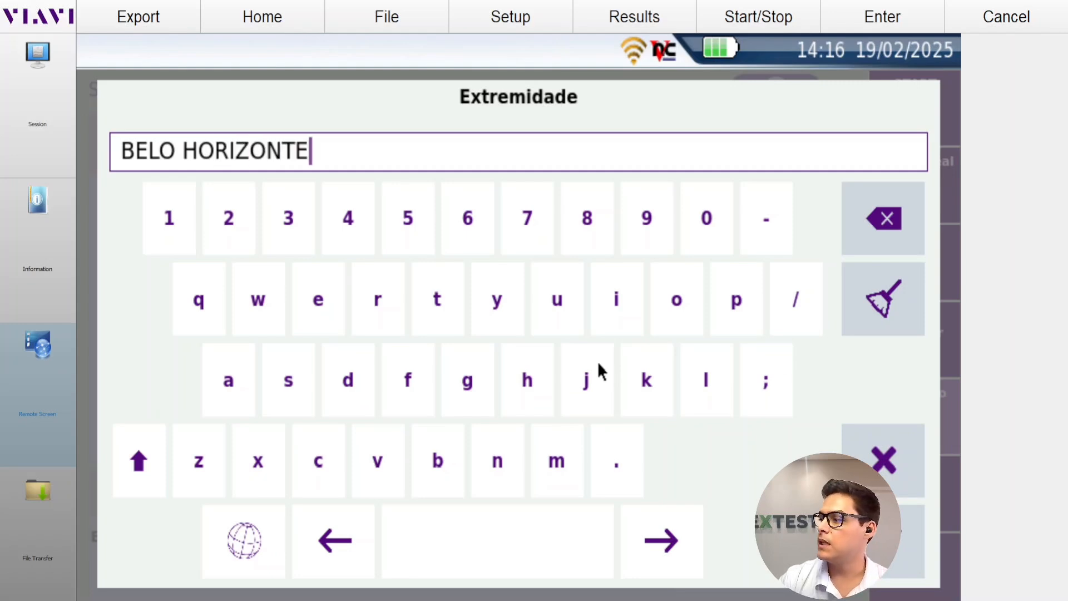
key(Return)
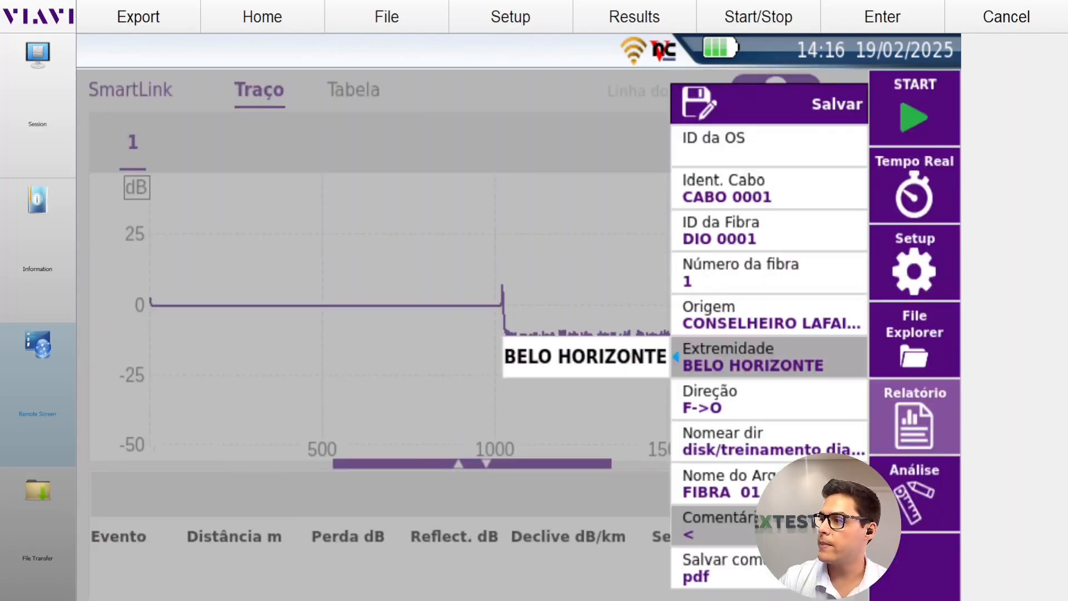
Step: Set the measurement direction (Direção) to O->F, trying the F->O option as well before settling on it
click(709, 408)
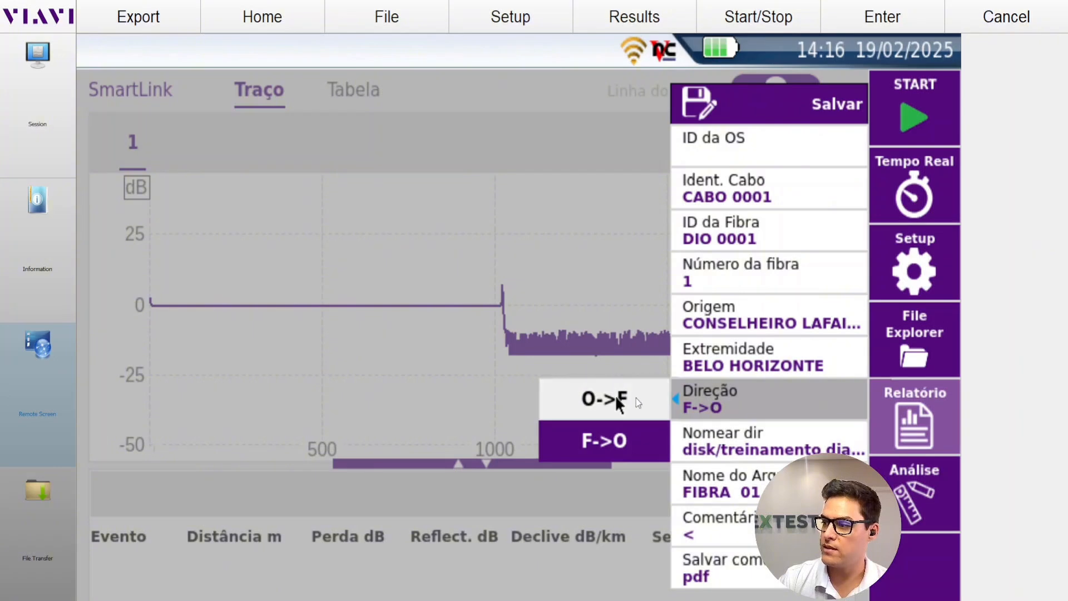
click(616, 397)
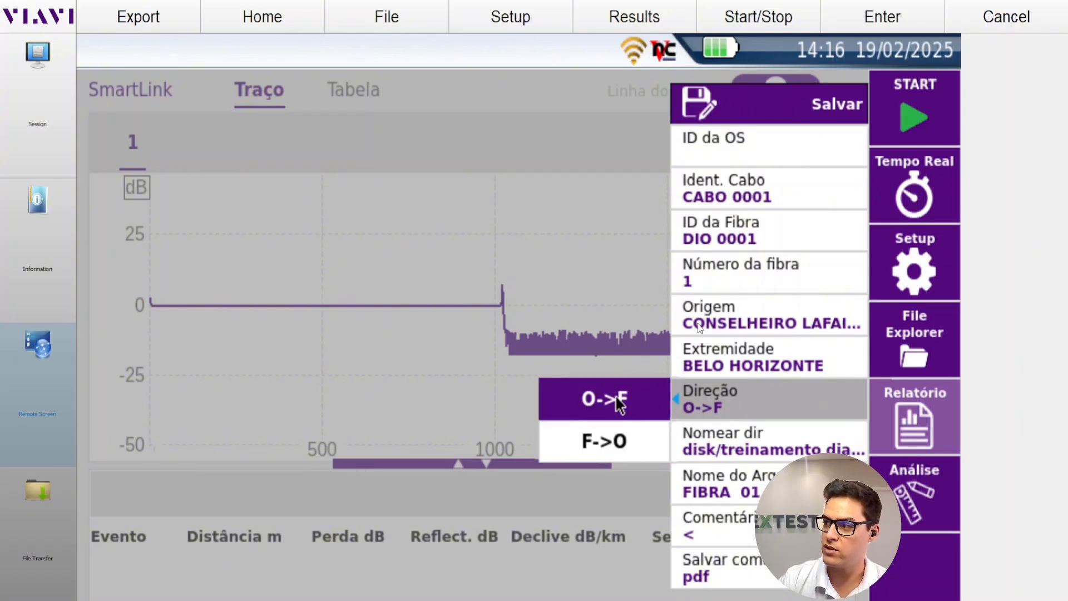
click(614, 443)
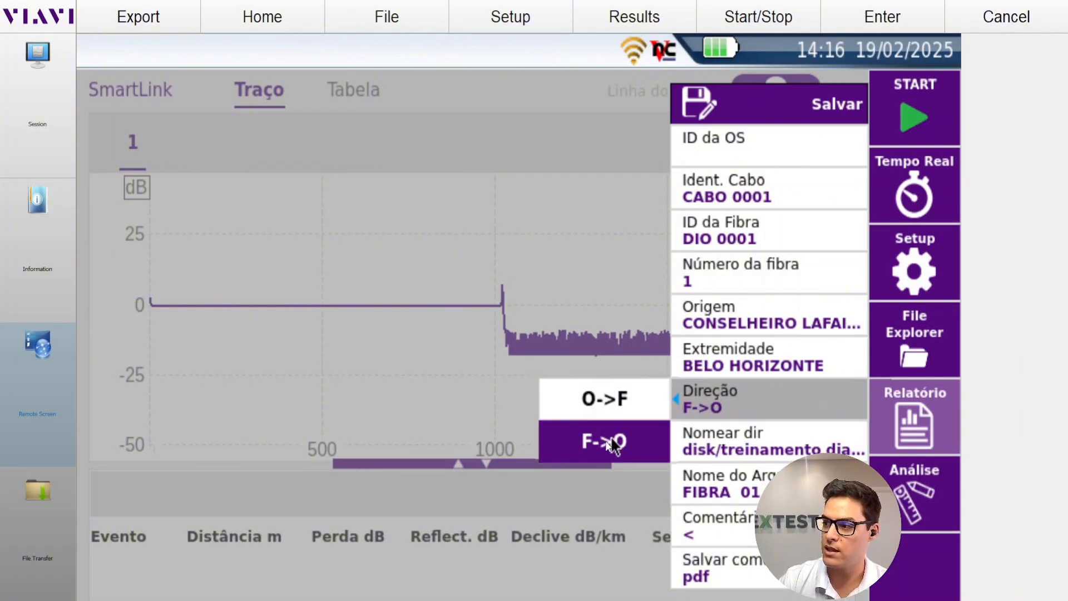
click(616, 400)
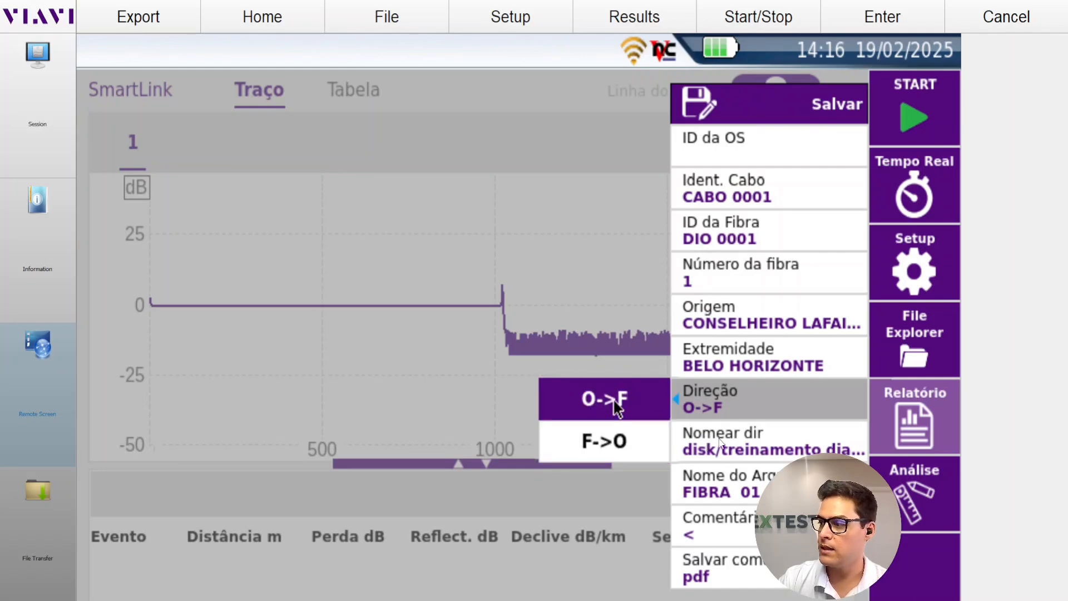
Step: Try to set the save directory name (Nomear dir) to "disk/ teste video" in place of the existing folder path
click(718, 441)
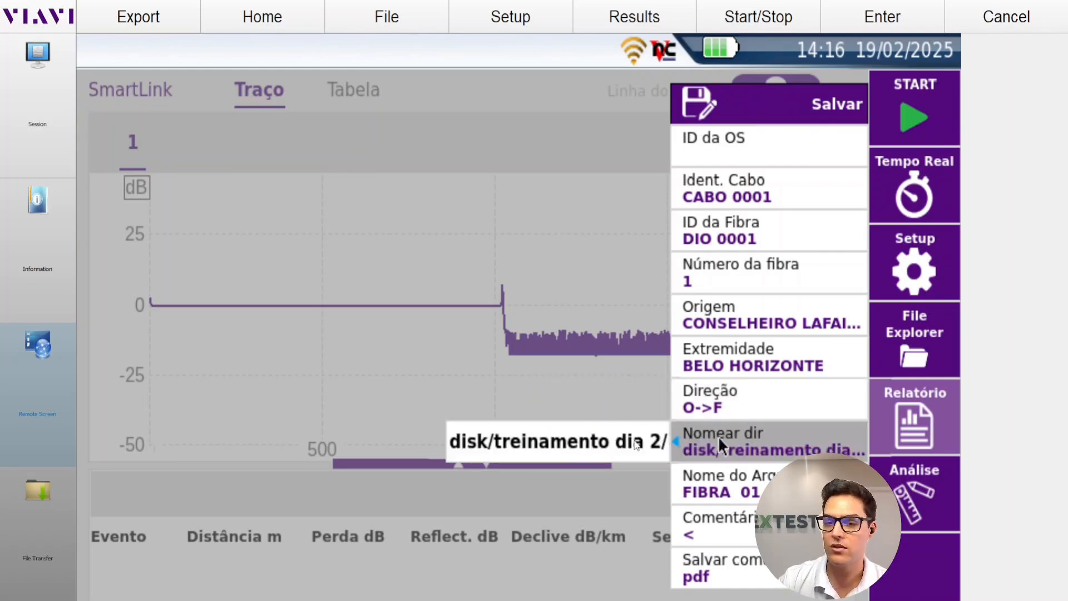
click(579, 442)
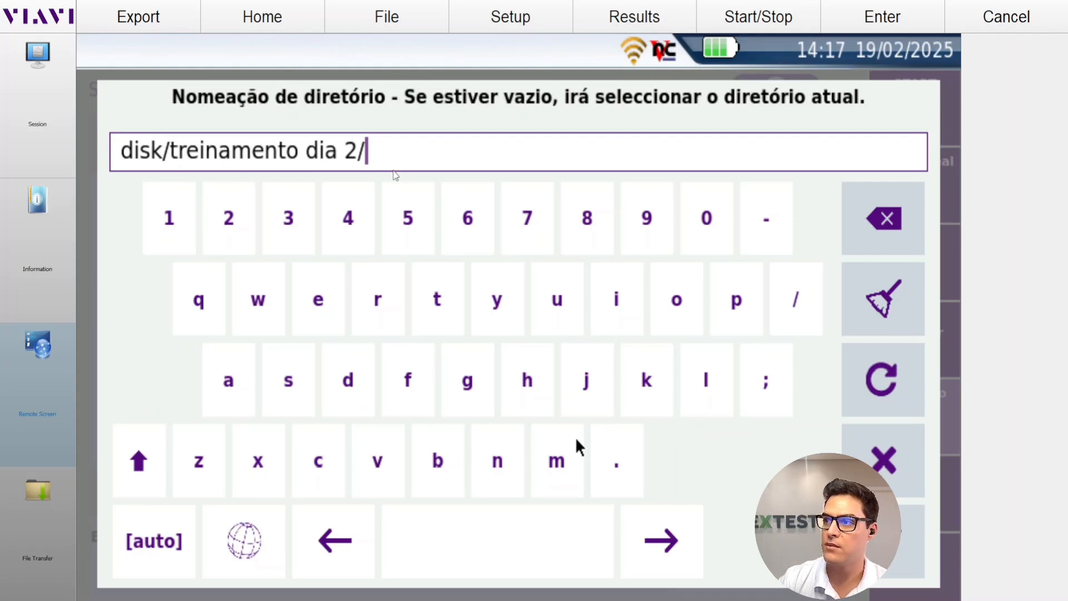
click(885, 231)
click(884, 231)
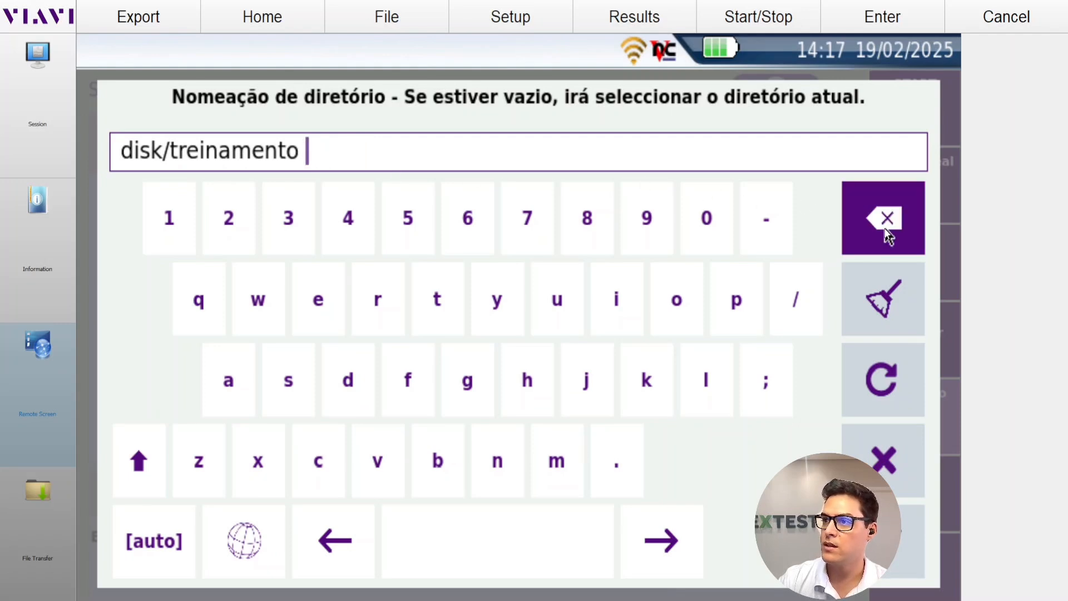
click(885, 231)
click(884, 230)
click(885, 231)
click(886, 236)
click(885, 236)
click(886, 236)
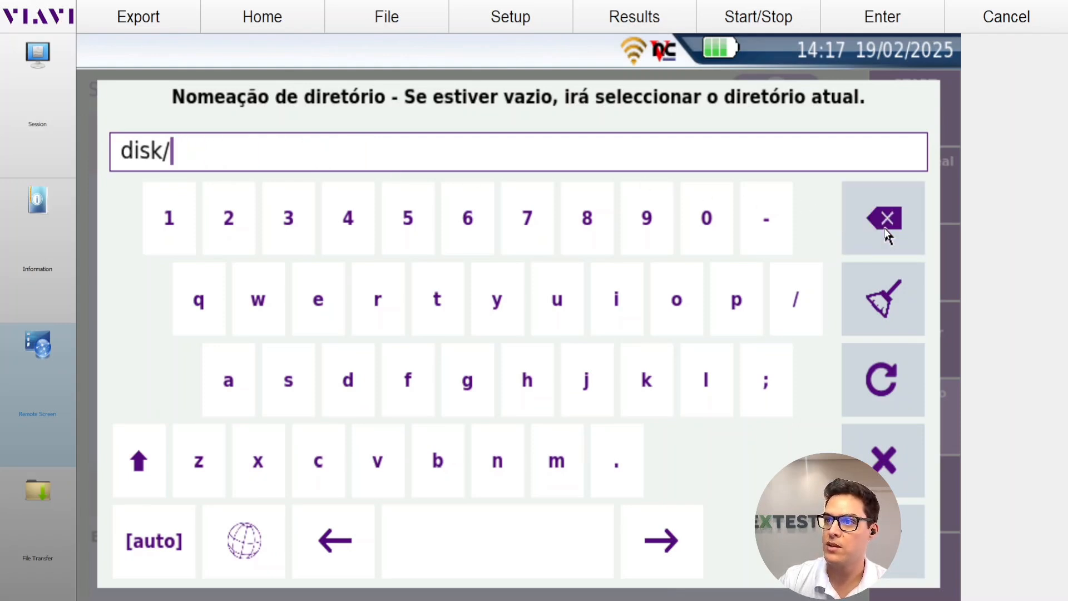
click(886, 236)
text(/ teste)
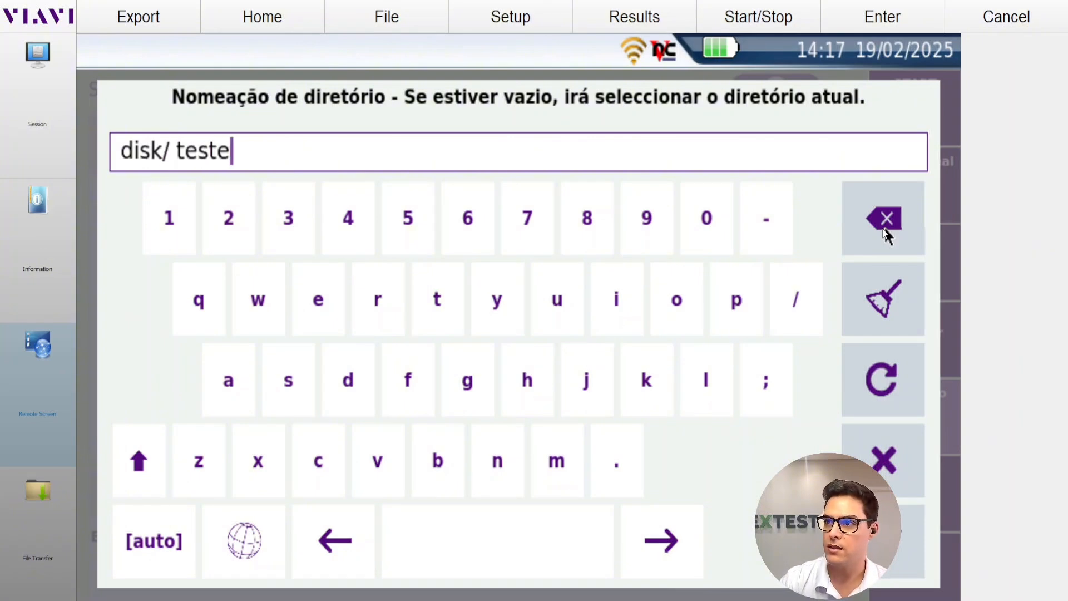
text( video)
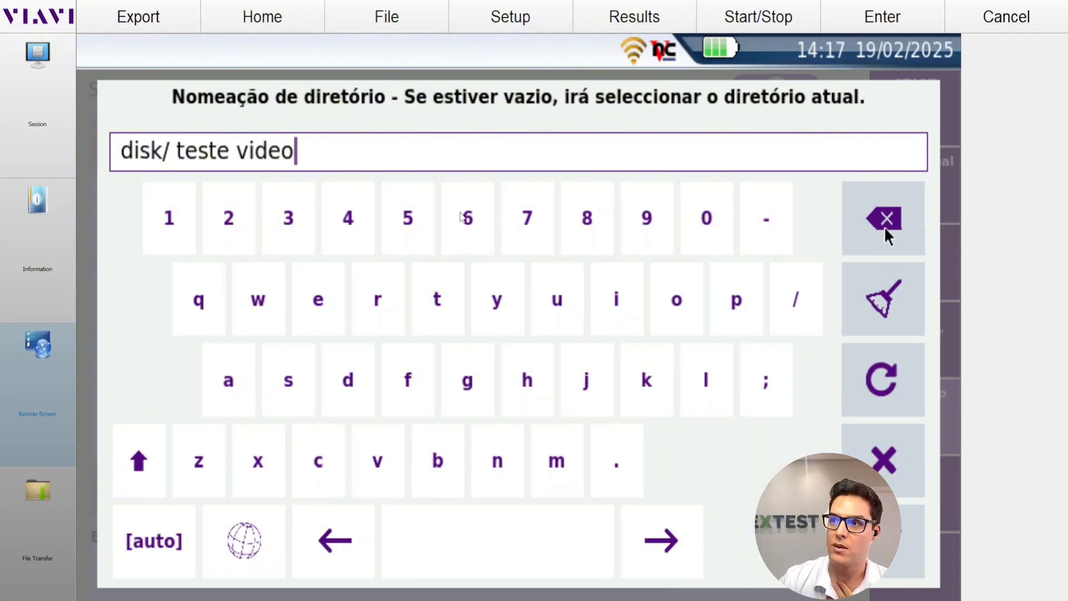
Step: Clear the directory name entry and accept it empty so that traces are saved in the current directory
click(877, 300)
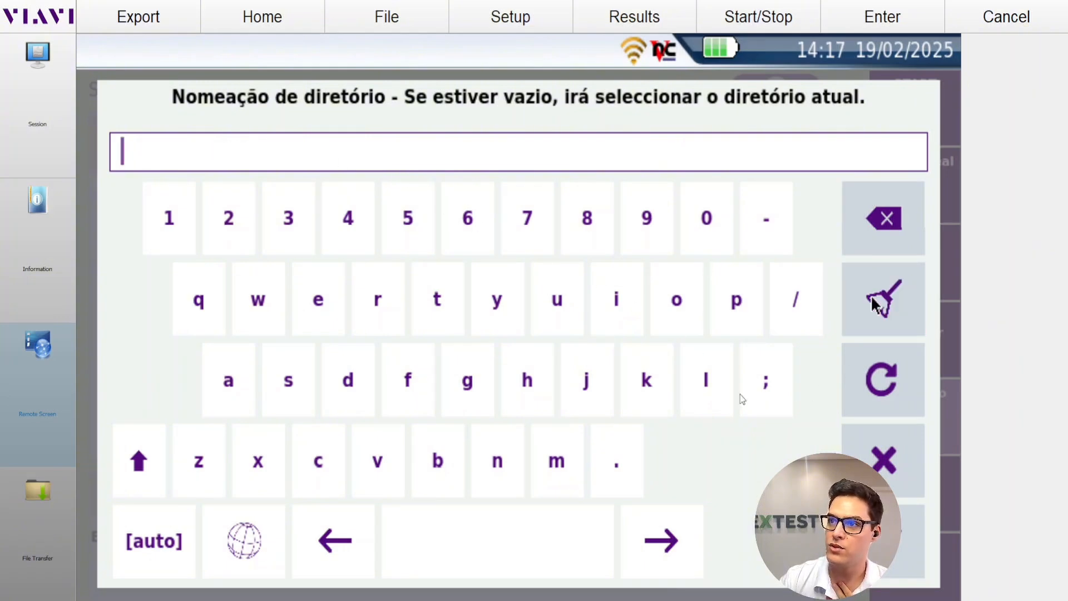
click(875, 541)
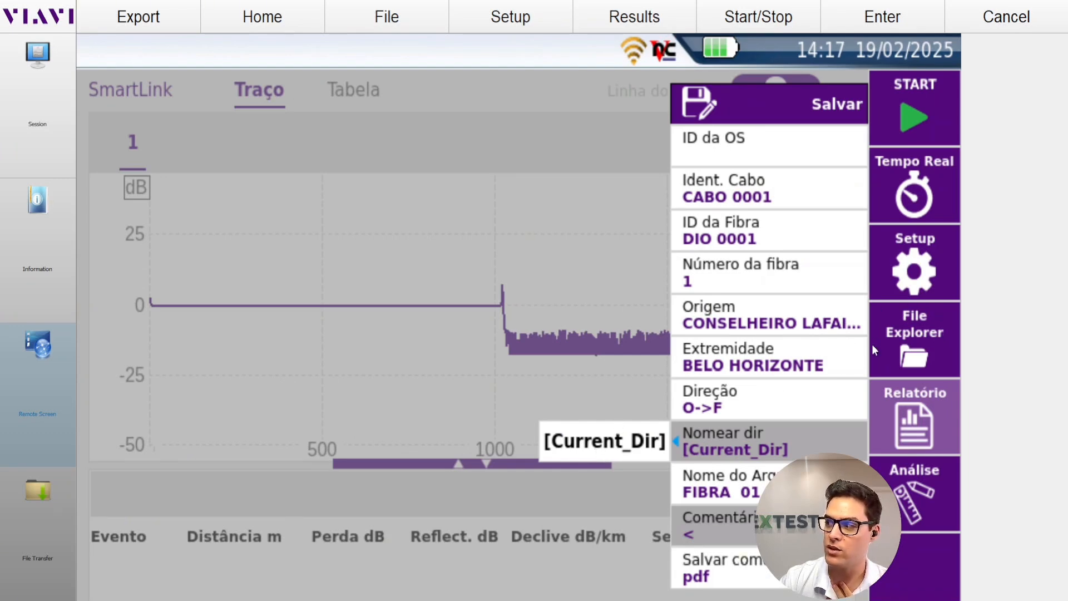
Step: Select the TESTE VIDEO folder as the current directory in the file explorer, then return to the report's save settings
click(918, 332)
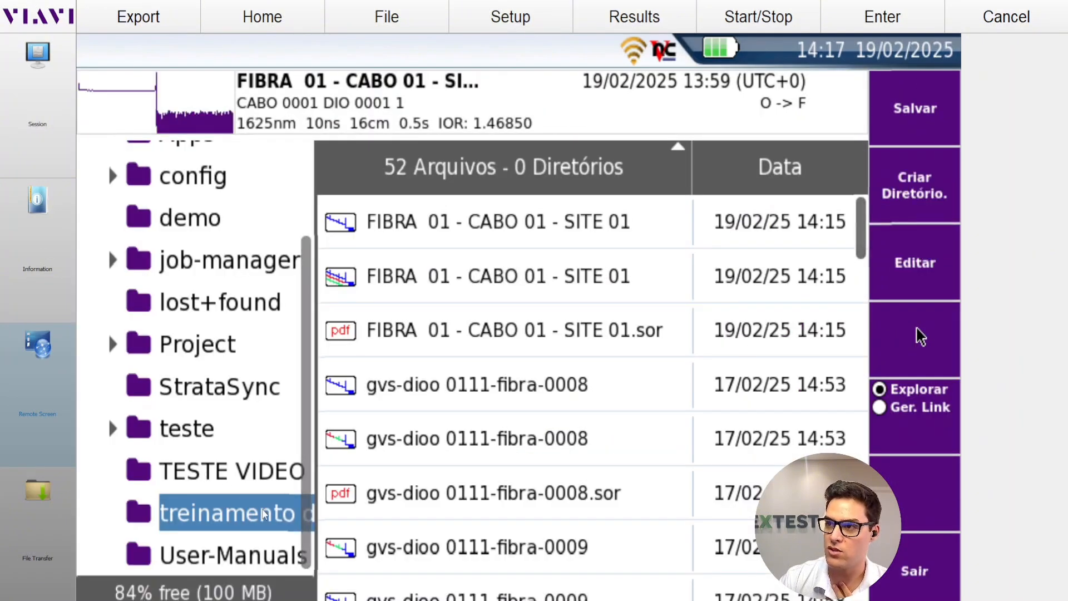
click(242, 478)
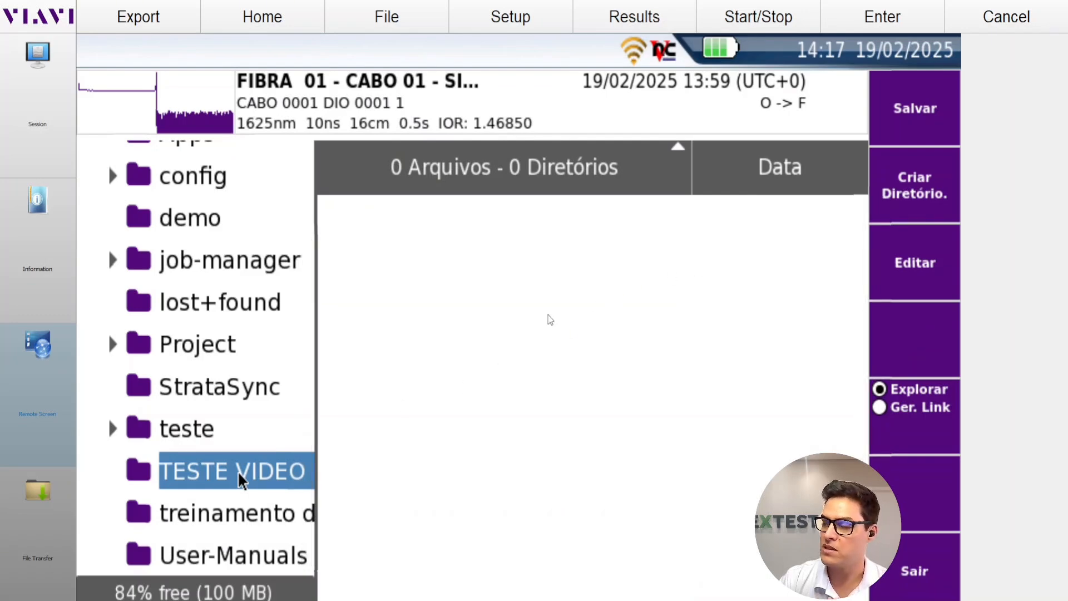
click(895, 574)
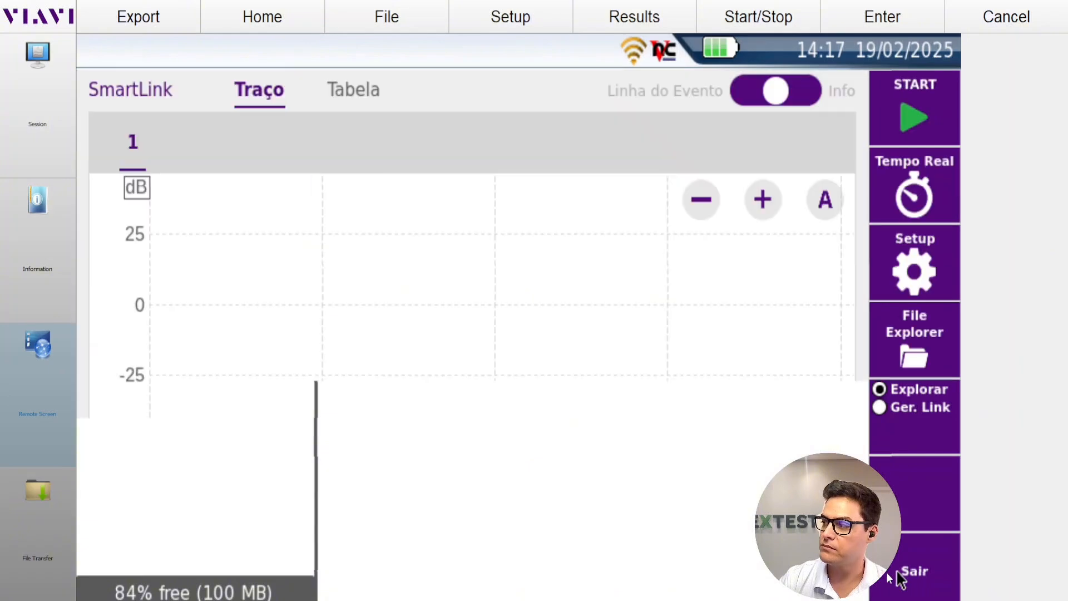
click(906, 399)
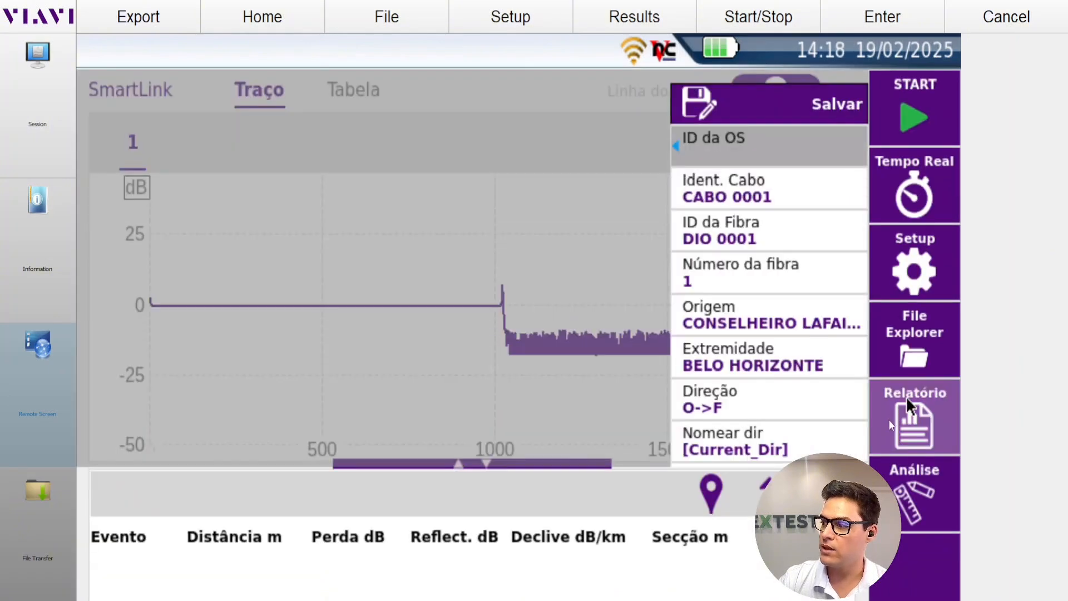
Step: Set the save directory name (Nomear dir) to "disk/TESTE VIDEO/" and accept it
click(717, 445)
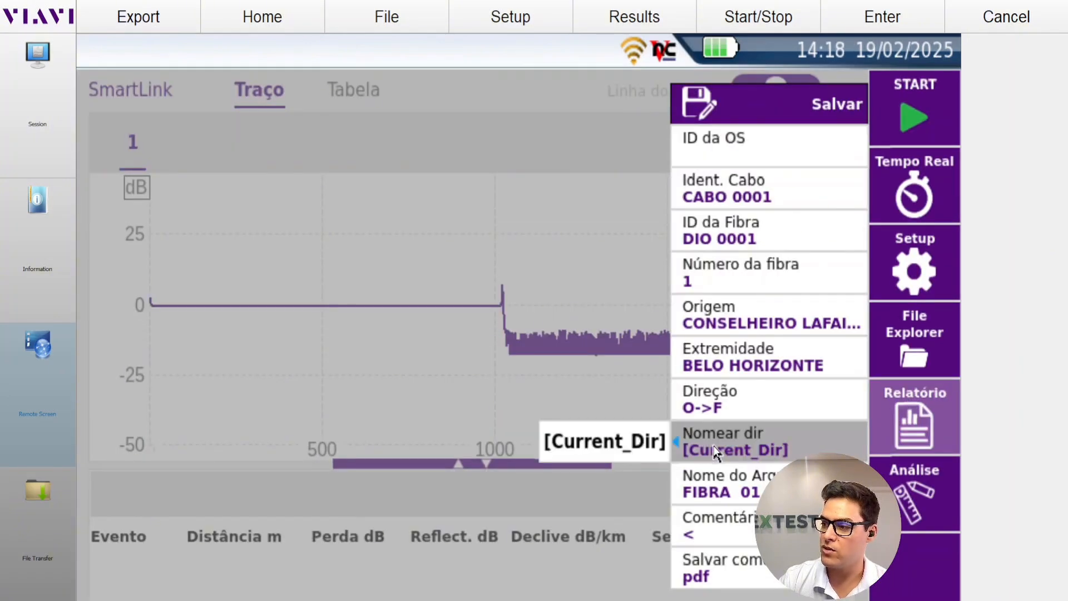
click(578, 444)
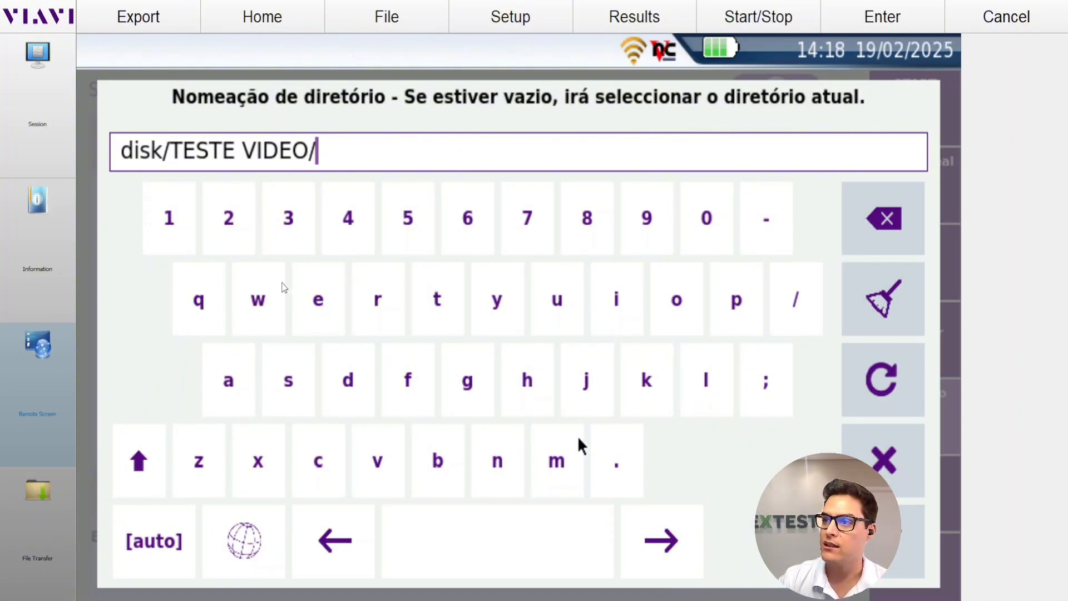
click(883, 541)
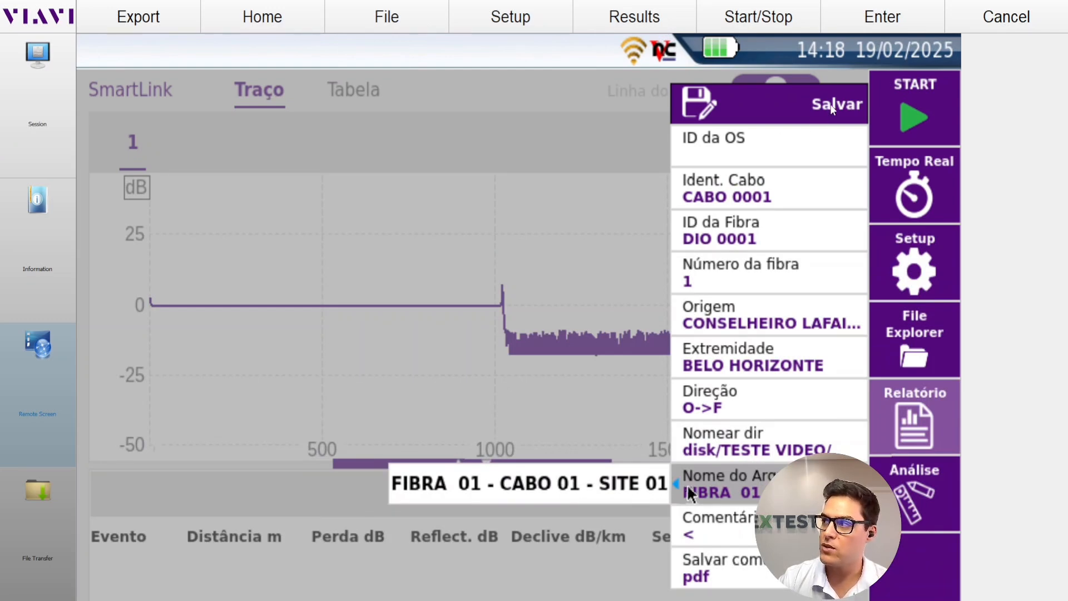
Step: Clear the file name (Nome do Arquivo) and apply the automatic naming [Cable_Id]_[Fiber_Num]_[Lambda]_[Direction]
click(559, 482)
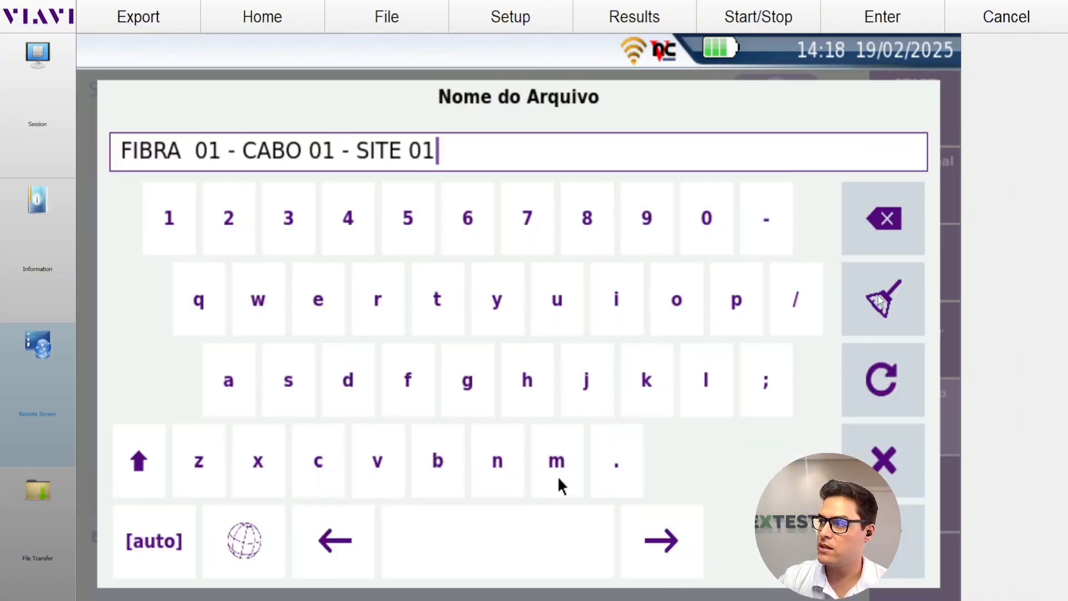
click(880, 301)
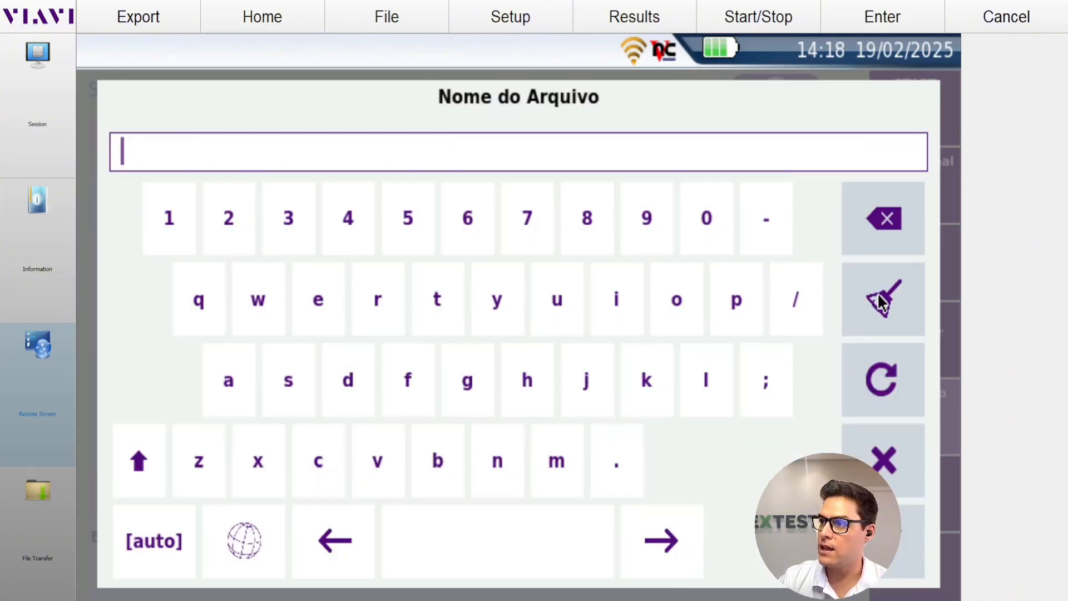
click(881, 300)
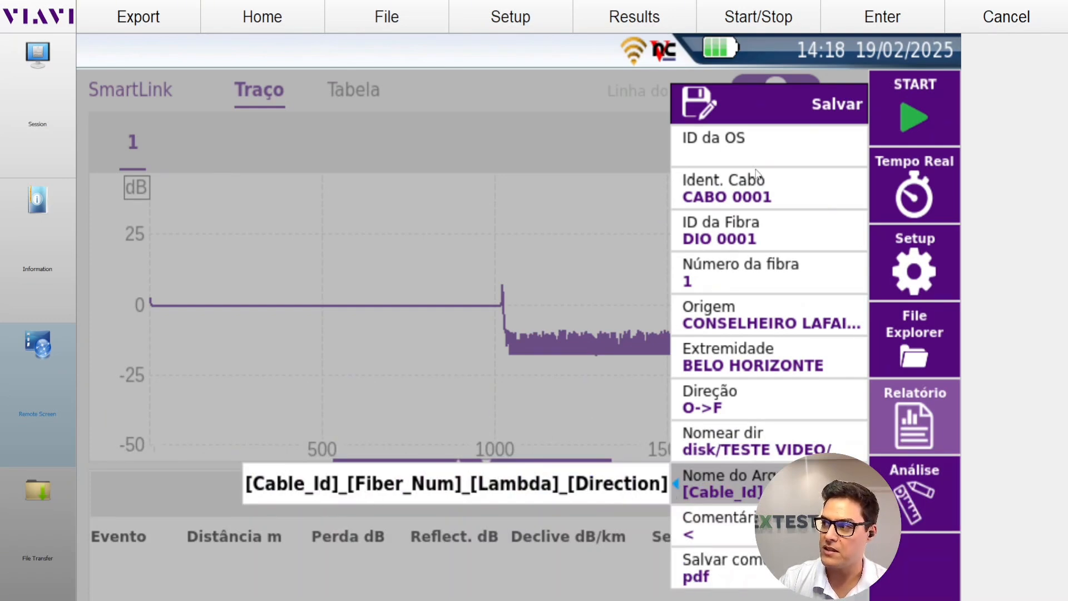
click(829, 105)
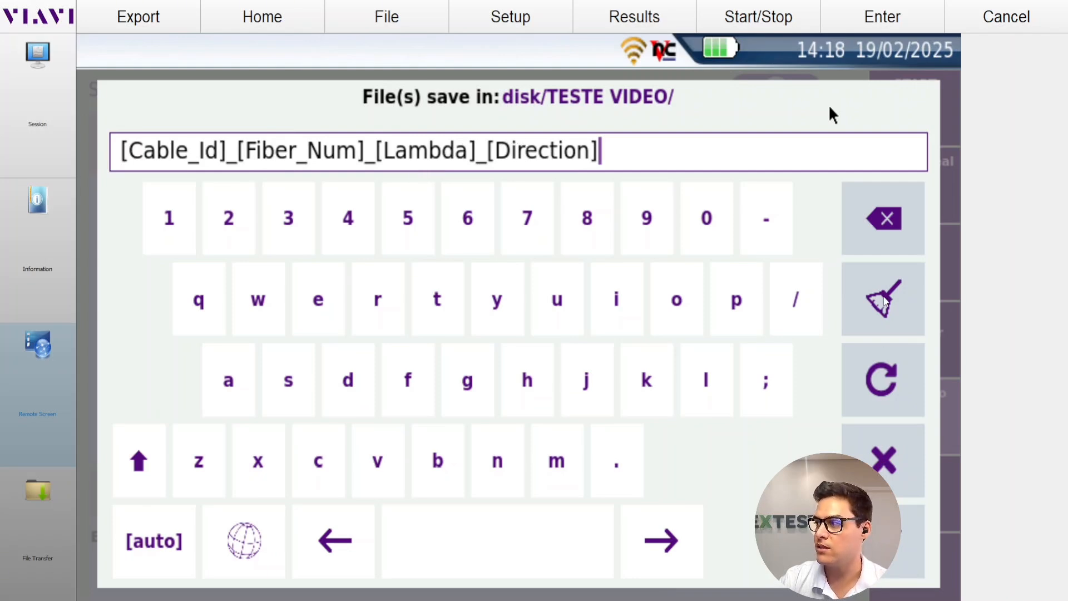
click(883, 300)
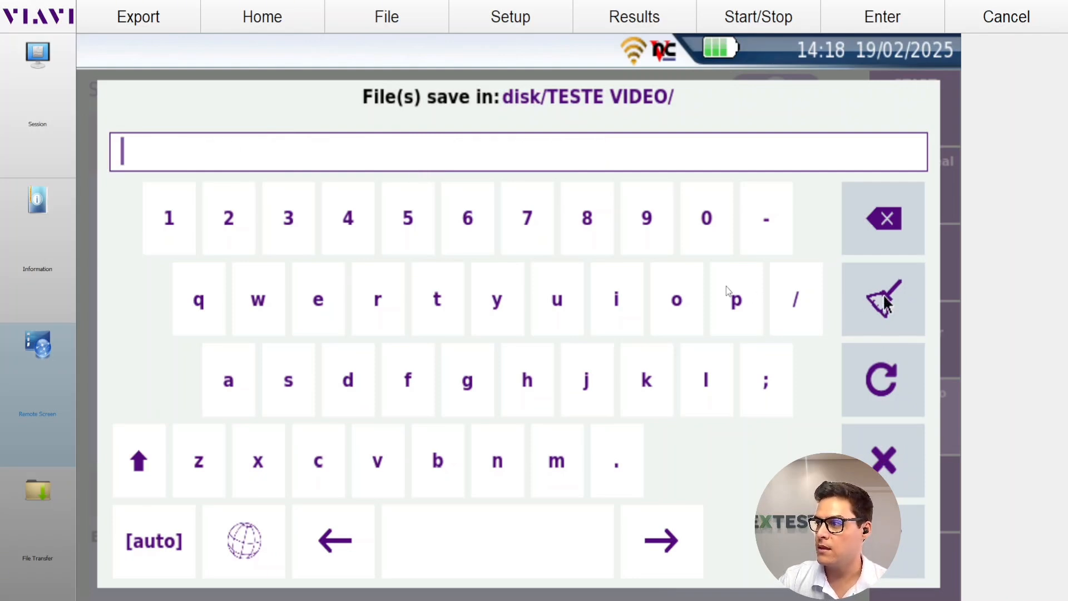
click(882, 461)
Step: Replace the file name (Nome do Arquivo) with the automatic fields [Origin_Id][-][Cable_Id][-][Fiber_Id][-][Fiber_Num] and accept it
click(697, 473)
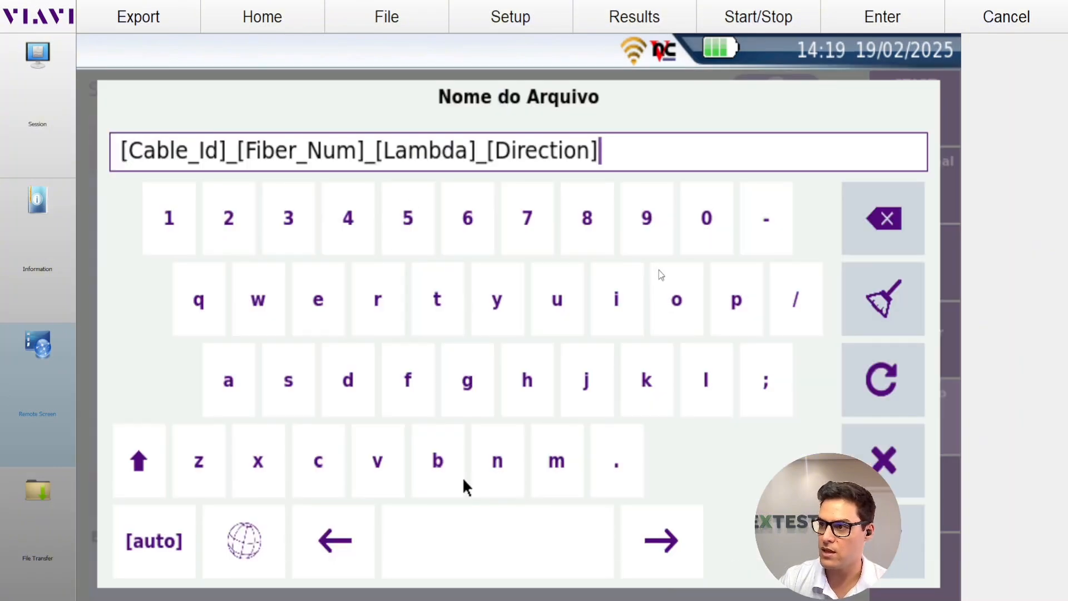
click(884, 300)
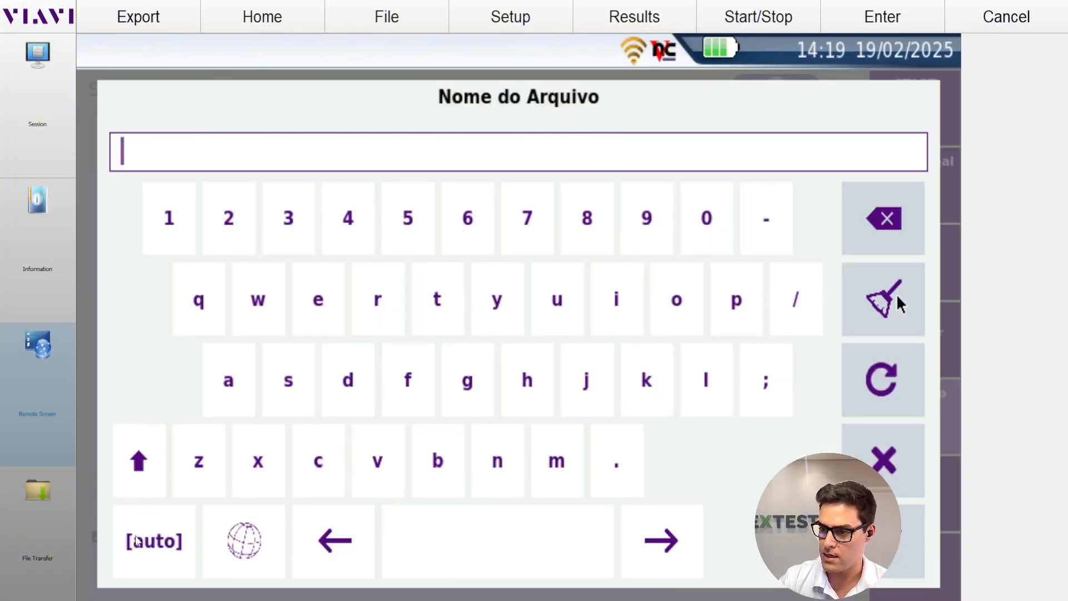
click(140, 544)
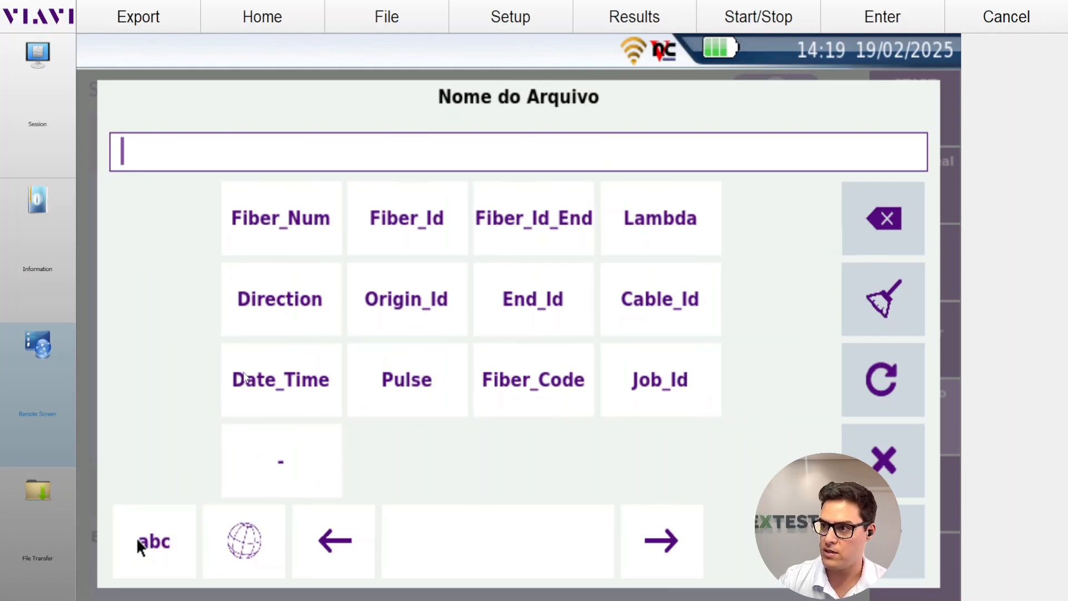
click(411, 300)
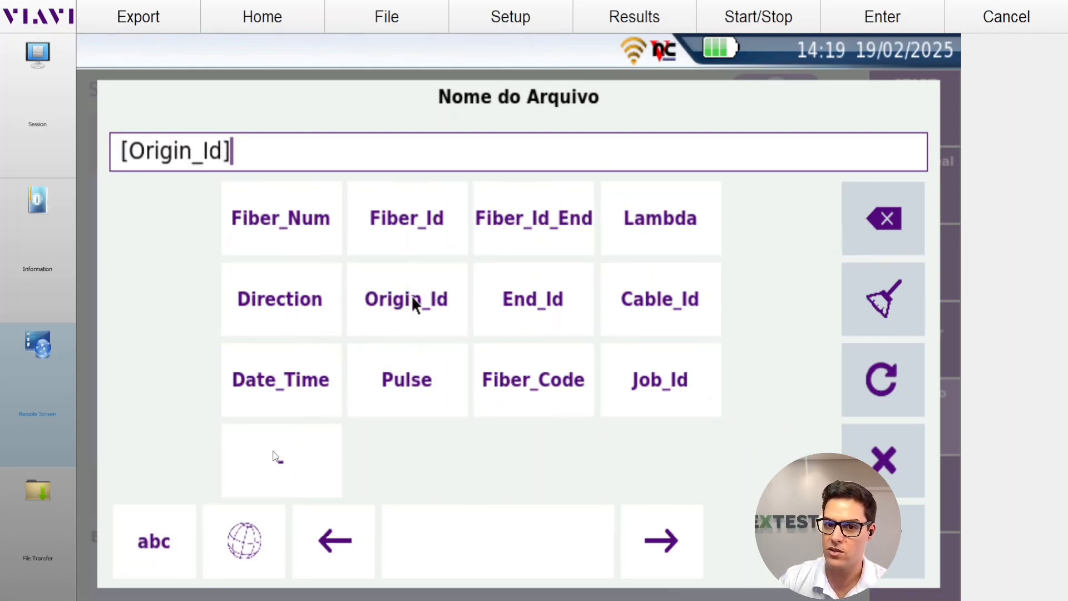
click(277, 456)
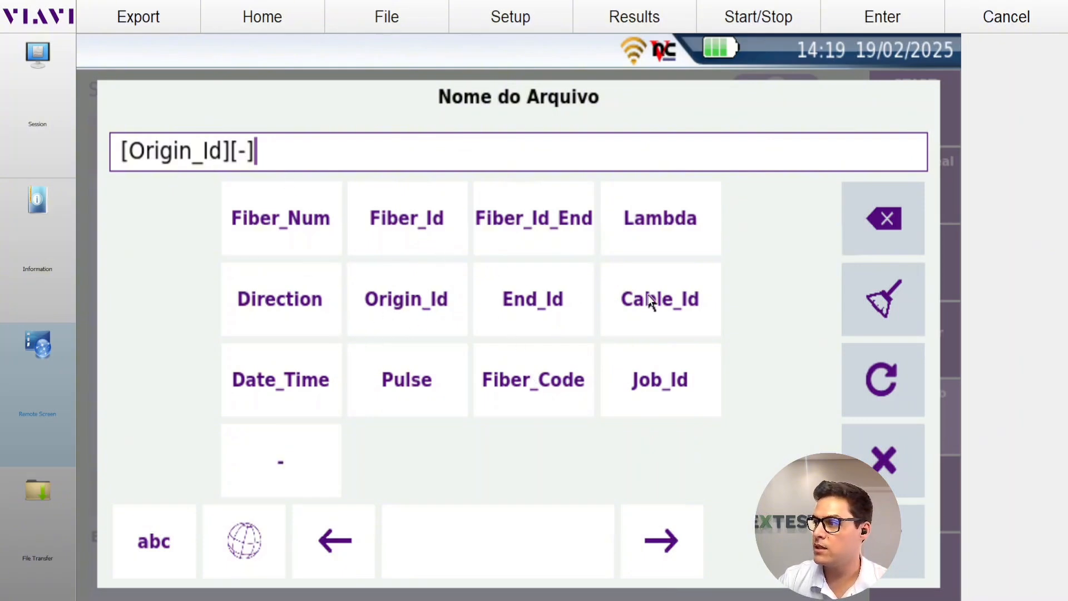
click(649, 298)
click(264, 457)
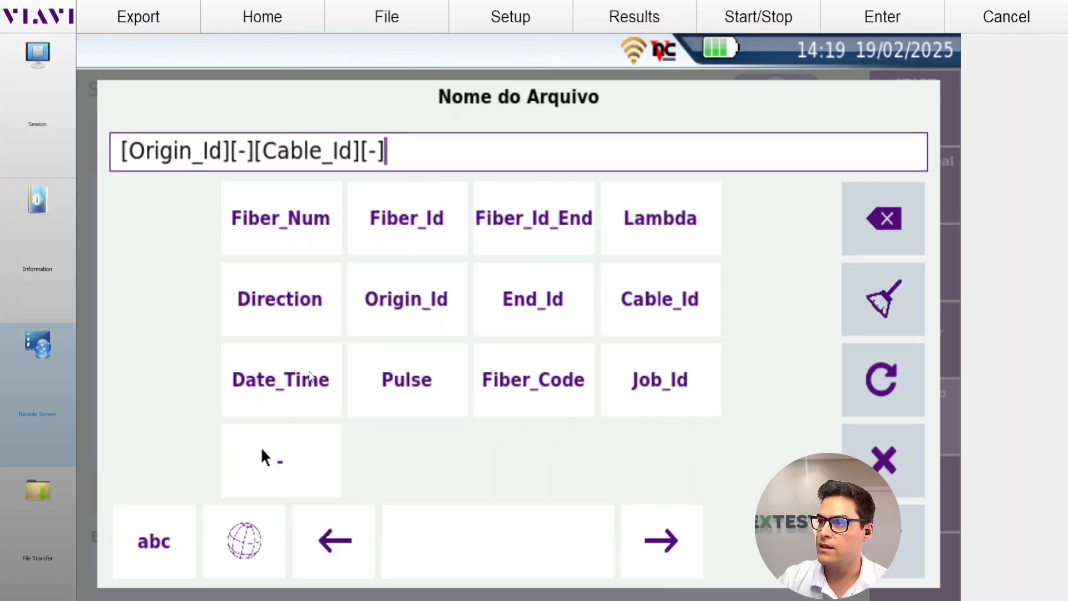
click(410, 223)
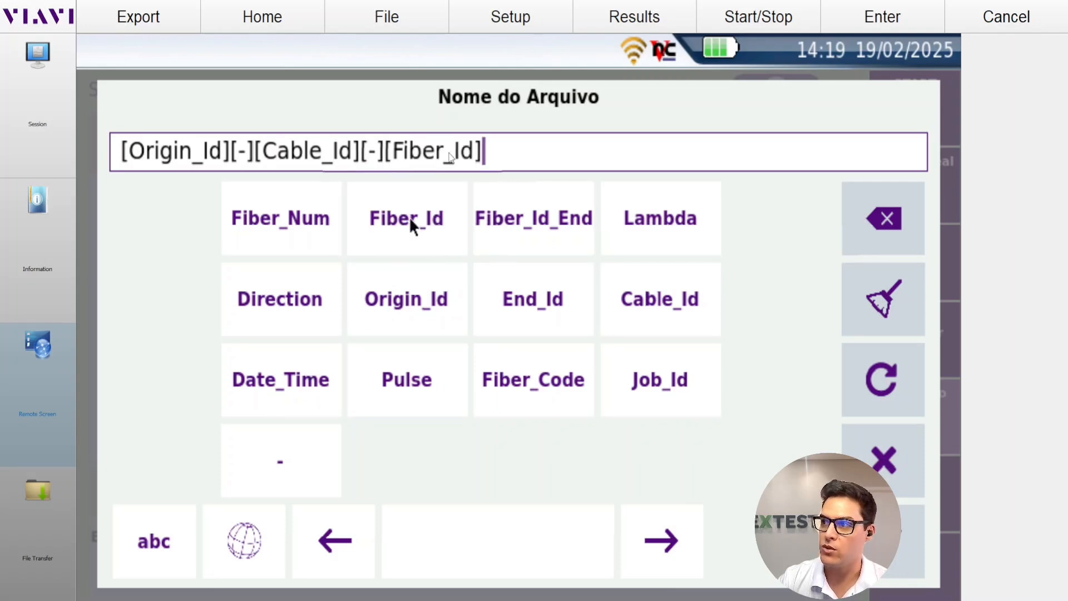
click(265, 457)
click(281, 218)
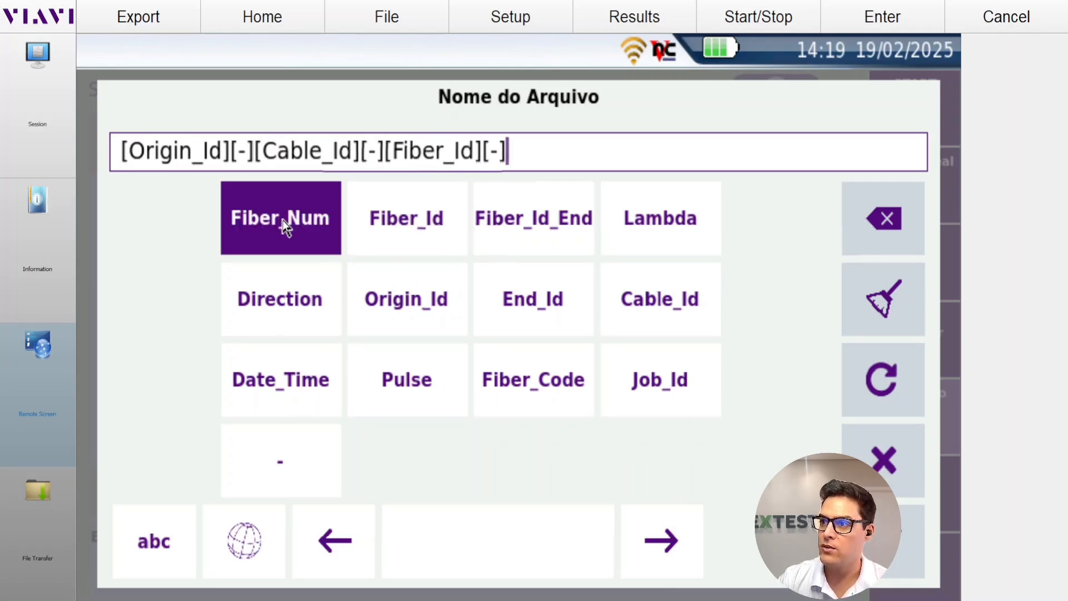
click(883, 540)
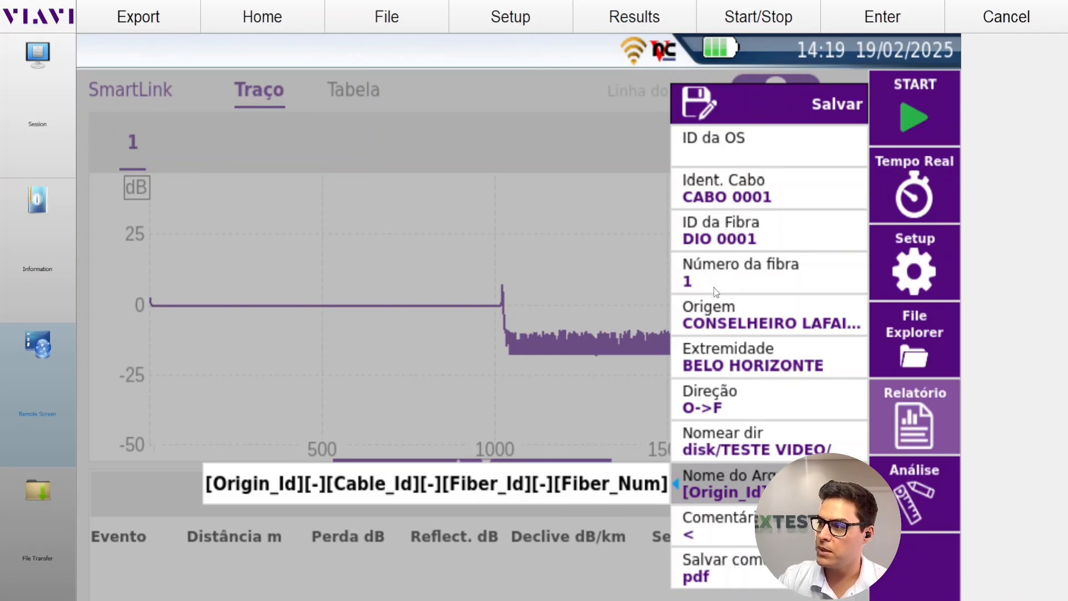
click(495, 485)
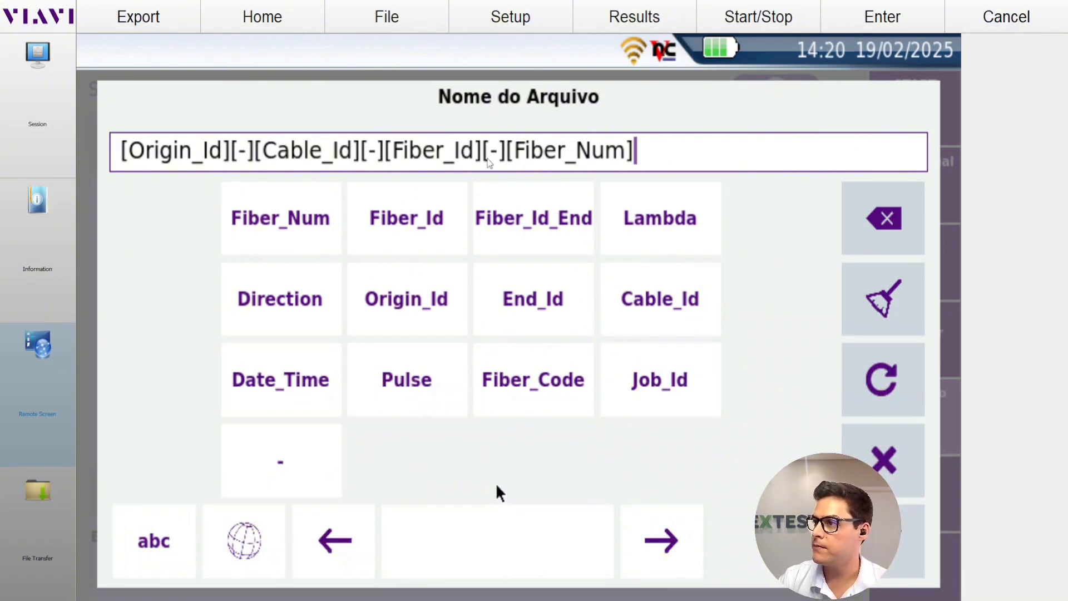
click(482, 151)
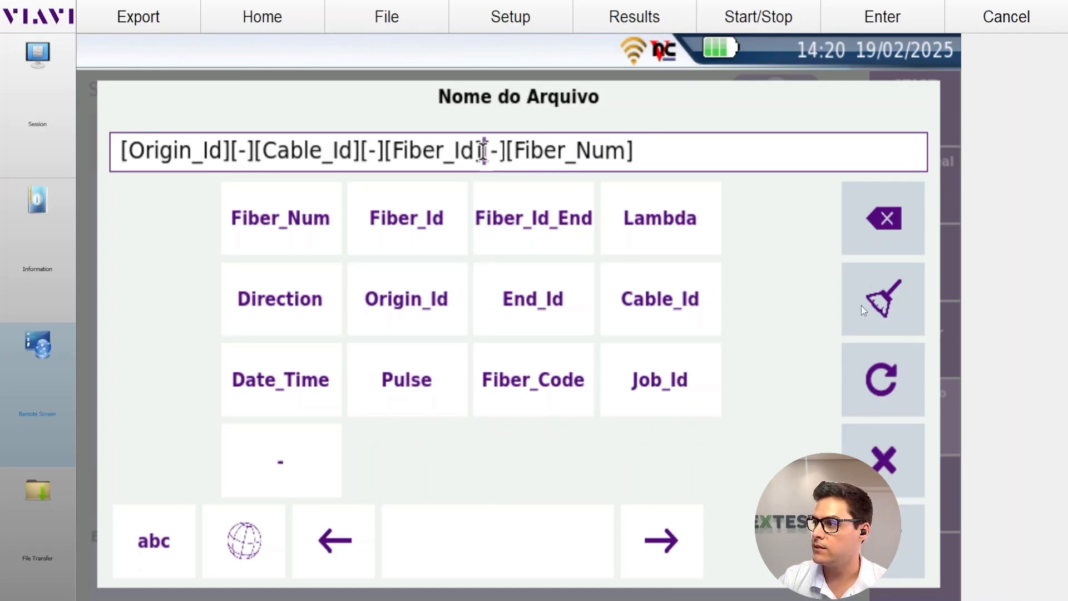
click(887, 460)
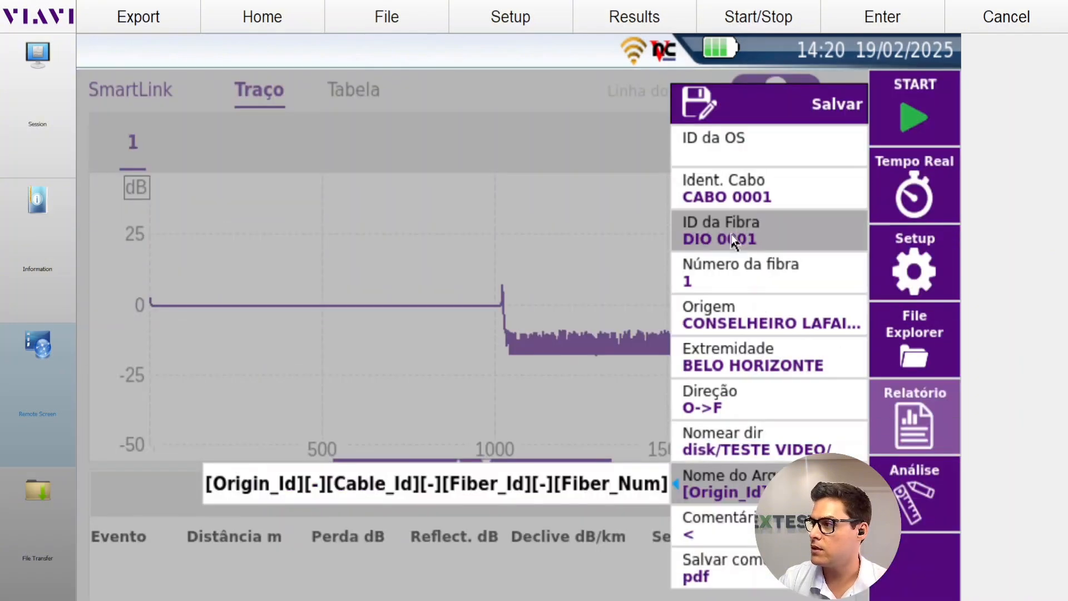
Step: Set the fiber ID (ID da Fibra) to "PORTA" in capitals, replacing the existing entry
click(623, 236)
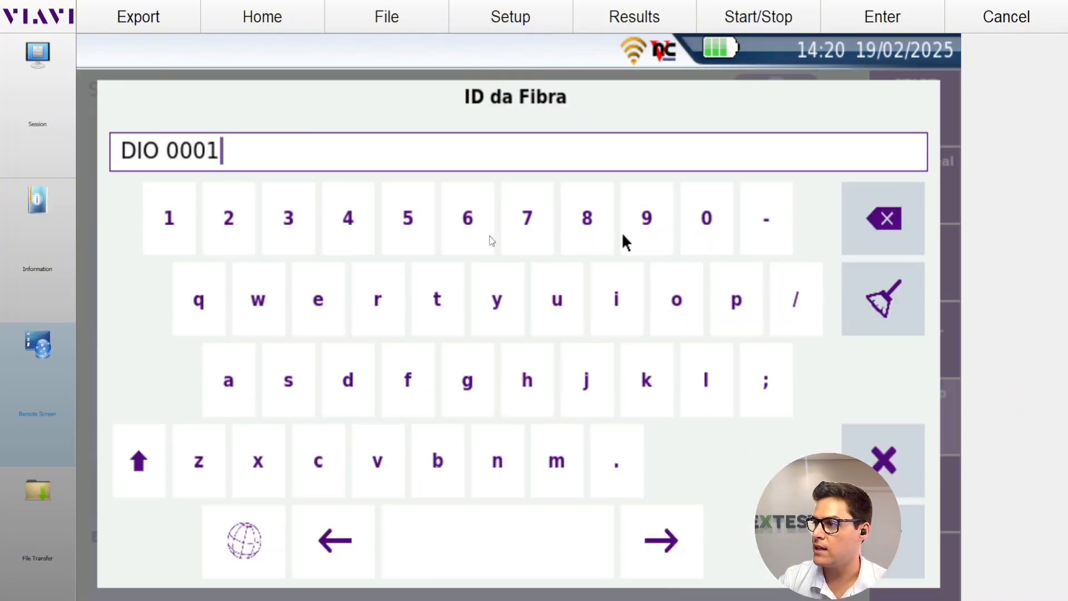
click(862, 304)
text(porta)
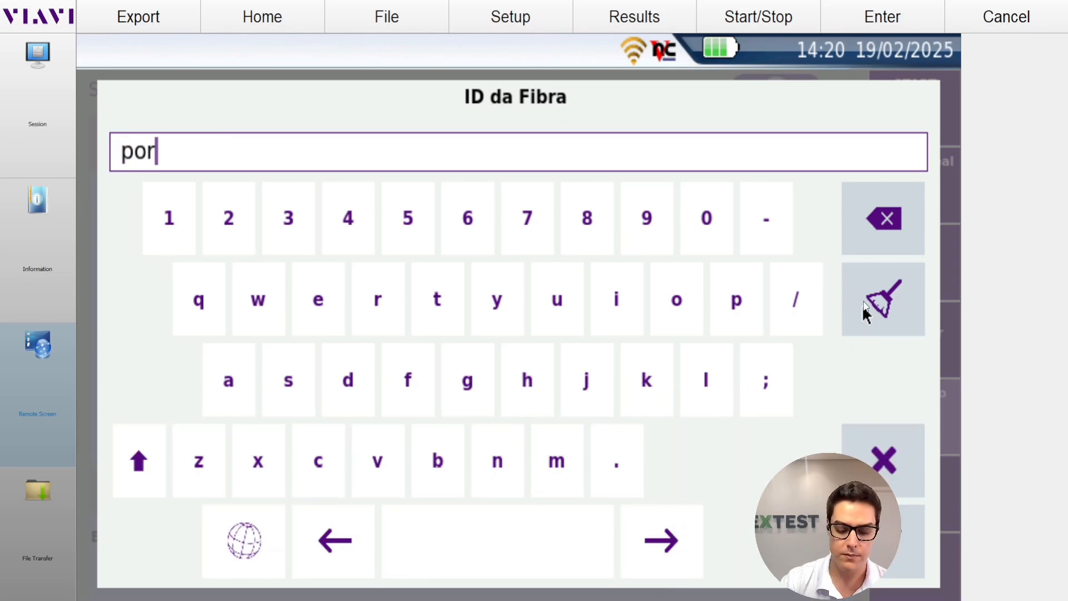
key(BackSpace)
key(BackSpace)
key(BackSpace)
key(BackSpace)
key(BackSpace)
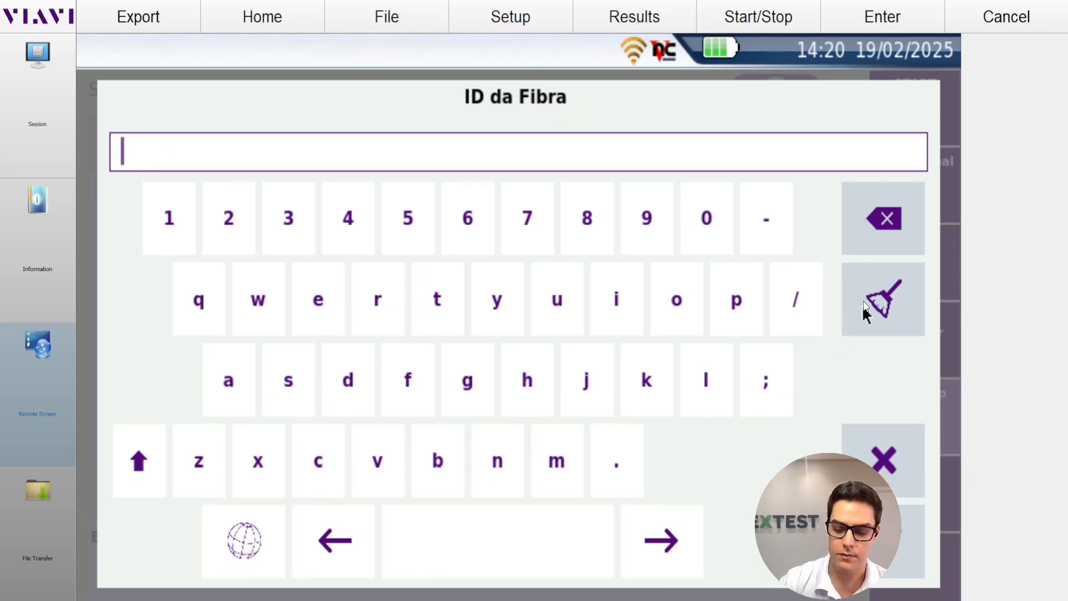
text(PORTA)
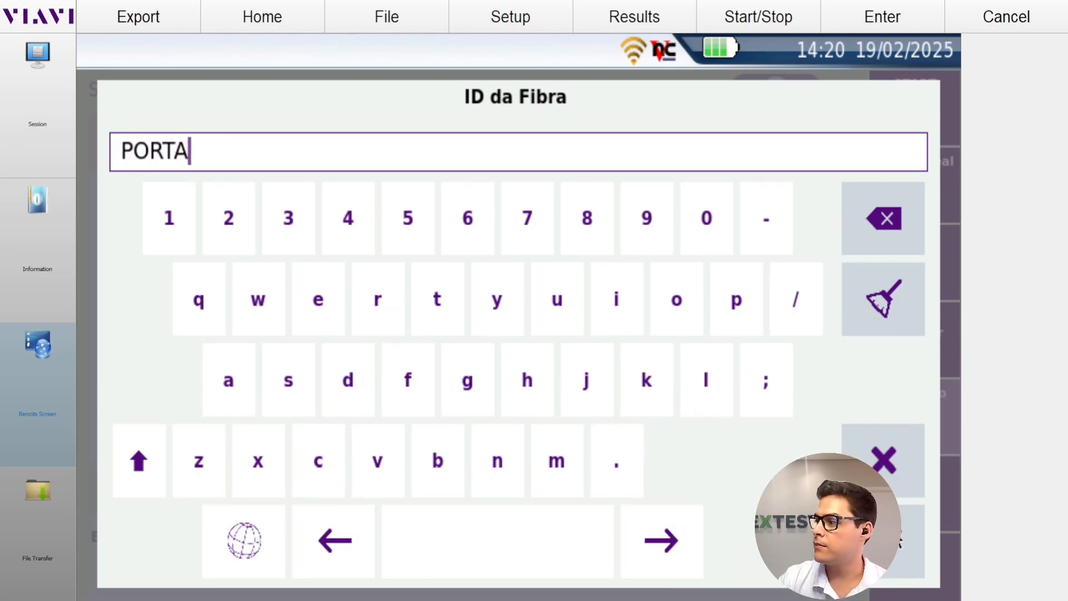
key(Return)
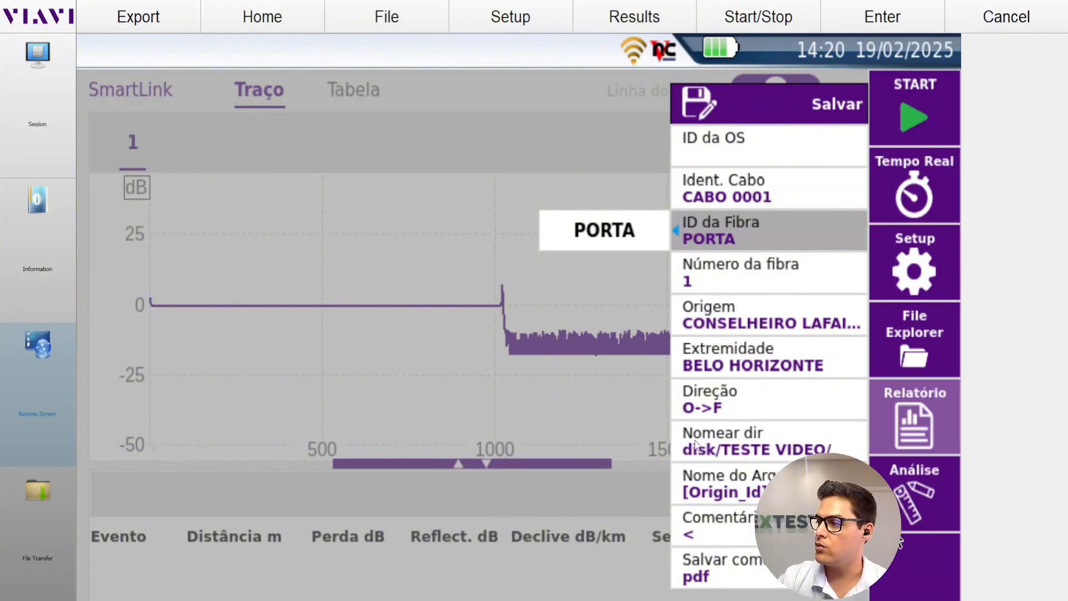
Step: Save the trace in disk/TESTE VIDEO/ using the file name [Origin_Id][-][Cable_Id][-][Fiber_Id][-][Fiber_Num]
click(700, 475)
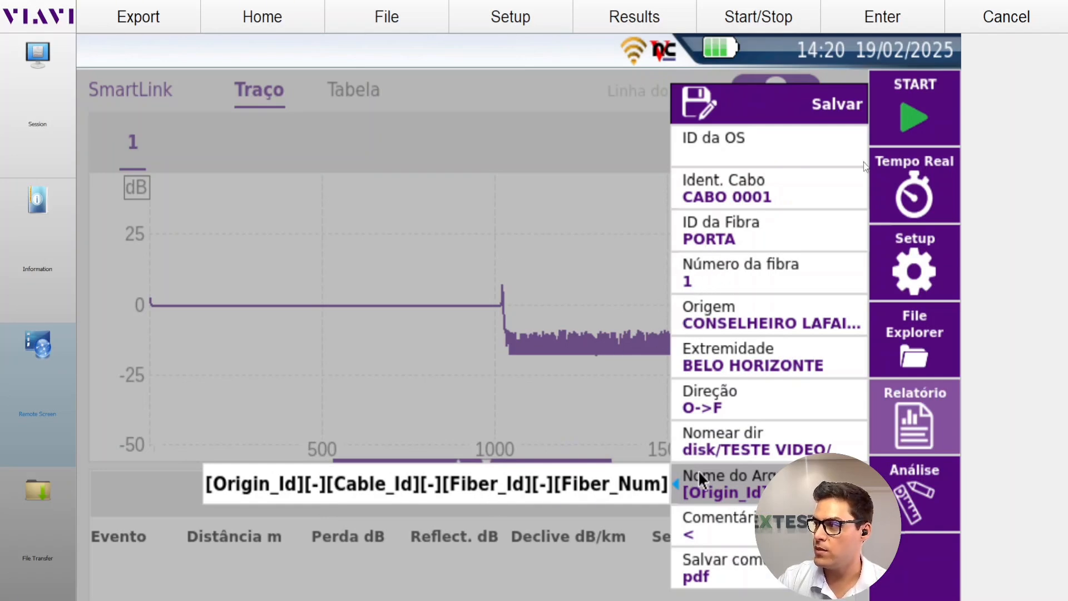
click(840, 104)
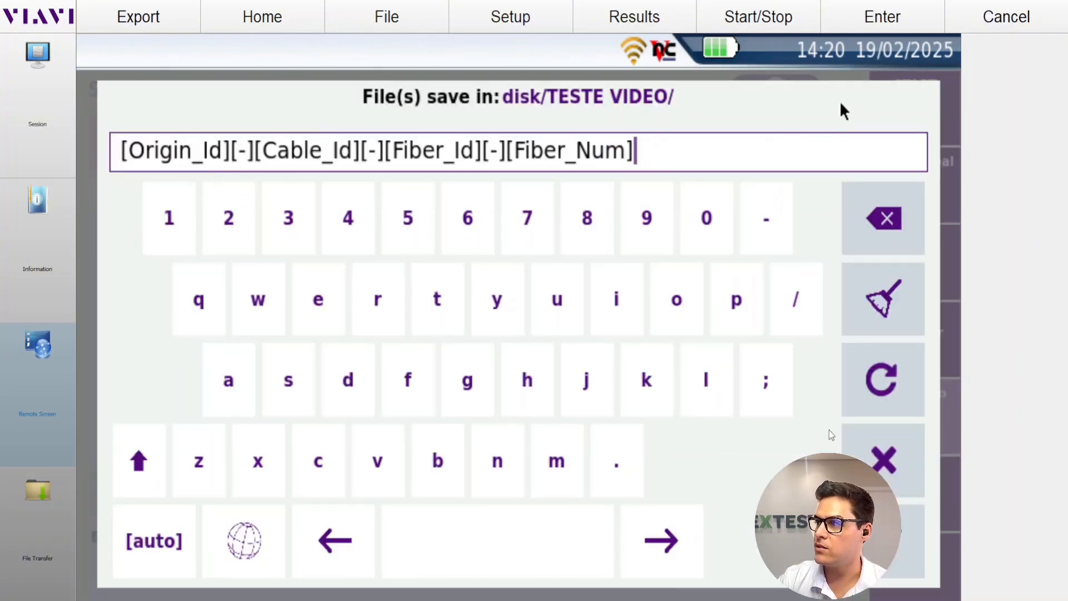
click(883, 541)
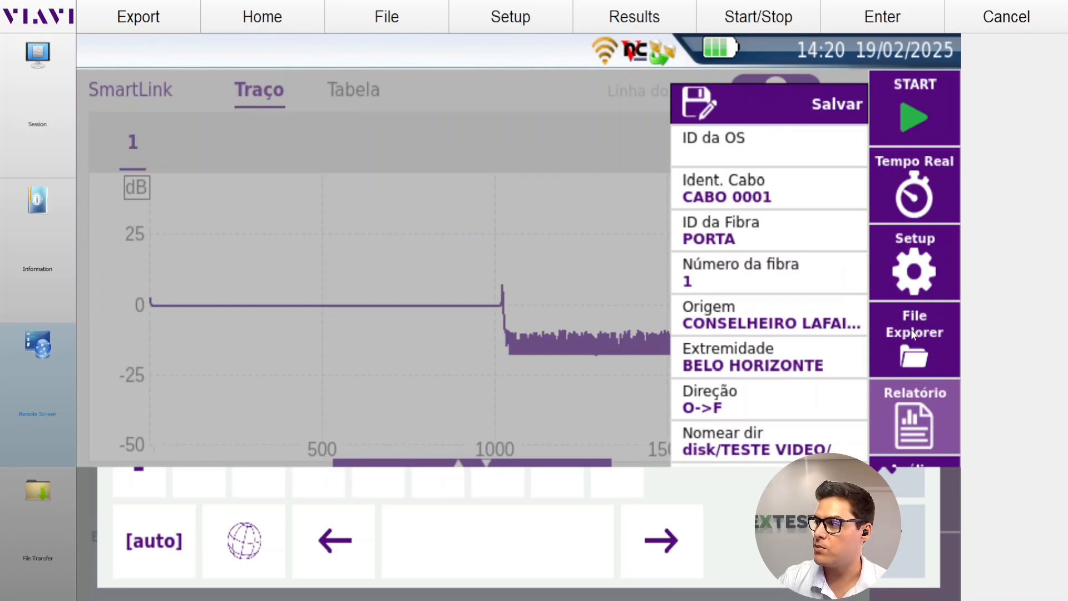
Step: Check the saved file names in the TESTE VIDEO folder, widening the name column, and exit the file explorer
click(912, 346)
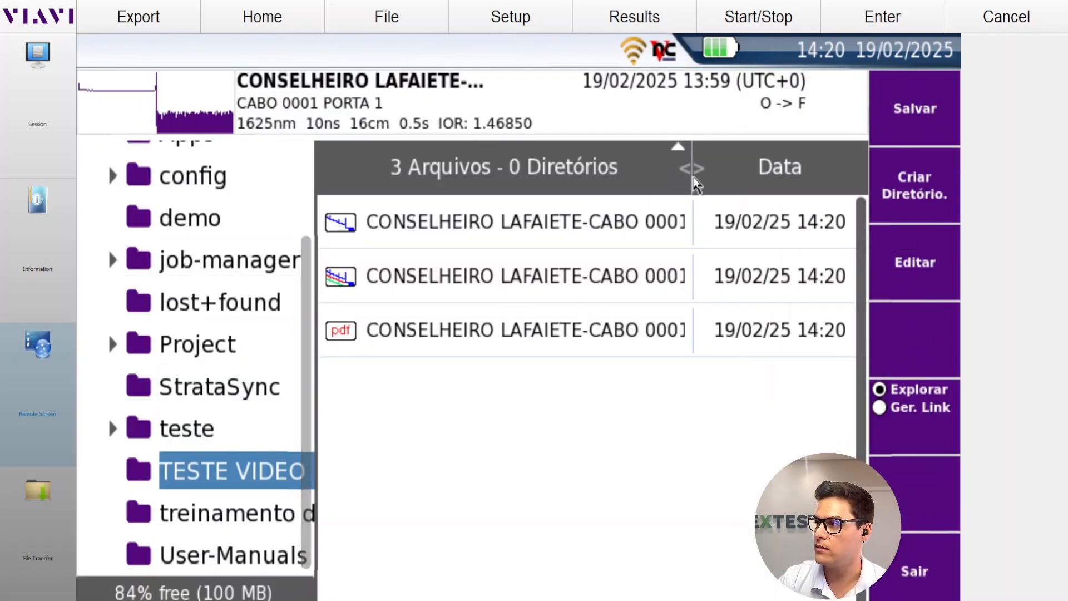
drag(688, 178, 751, 181)
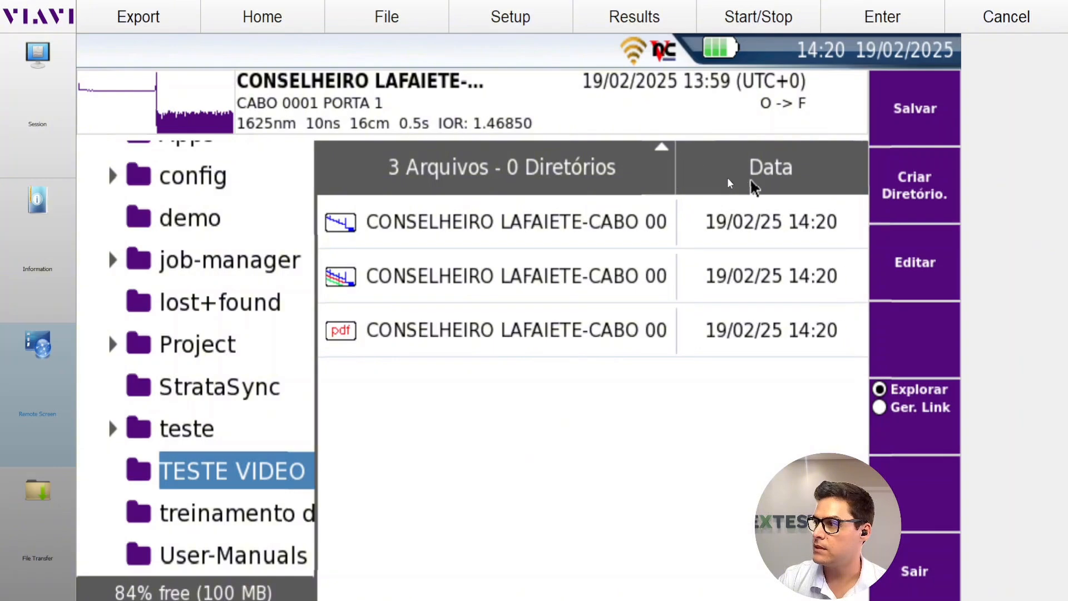
drag(677, 178, 780, 175)
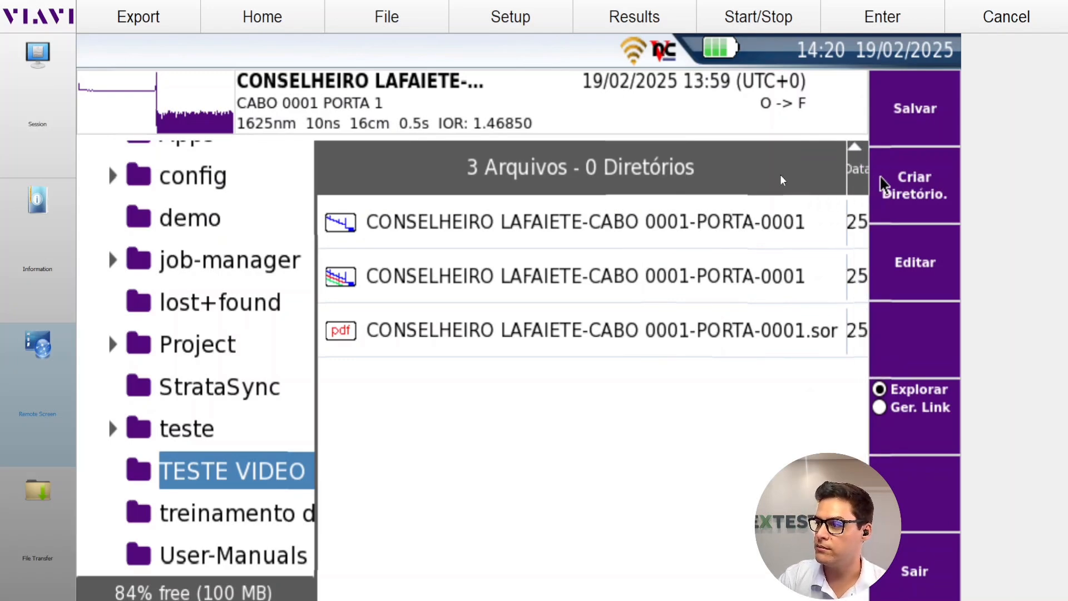
click(902, 577)
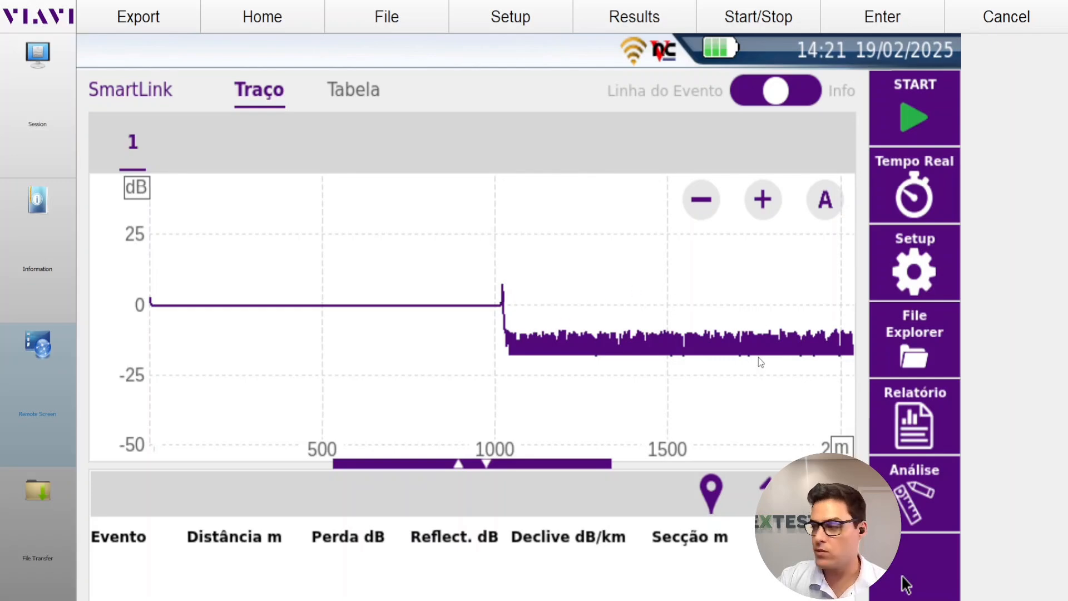
Step: Review the automatic naming fields of the file name setting and switch from the remote screen to the Session page
click(906, 411)
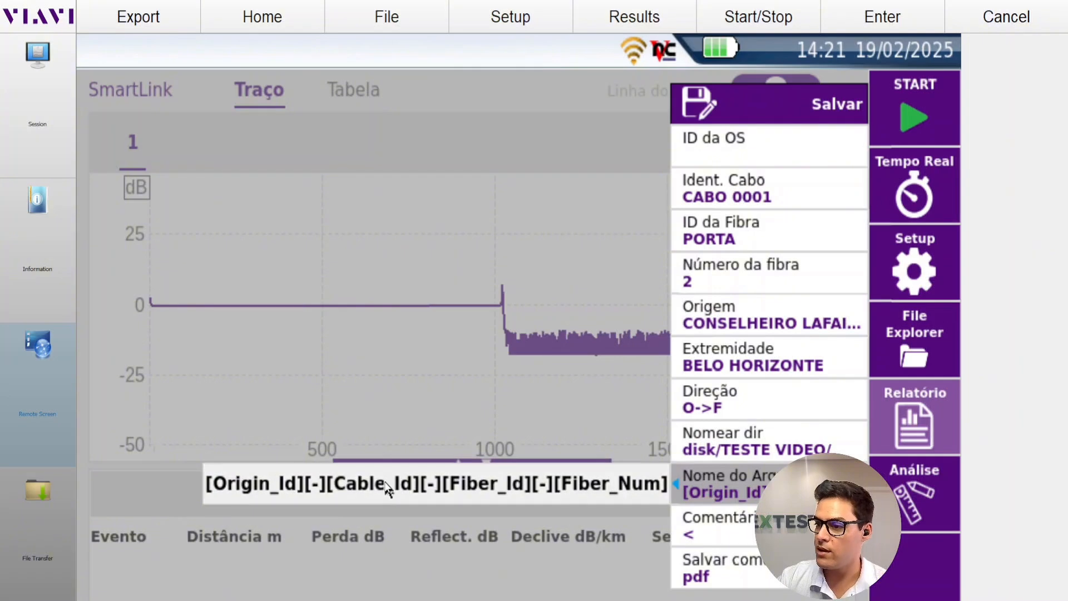
click(385, 482)
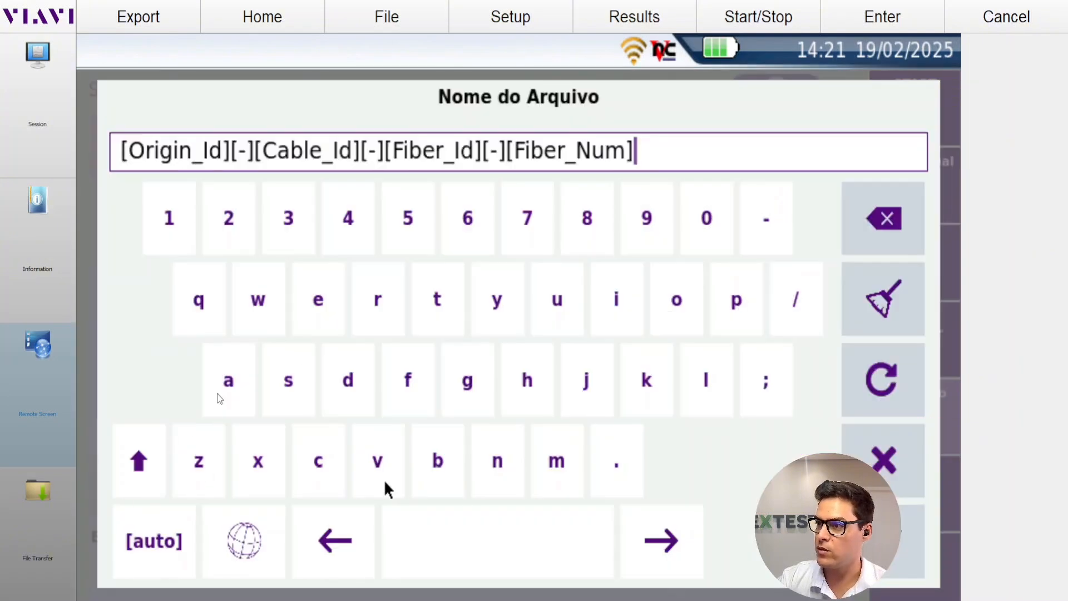
click(148, 539)
click(40, 58)
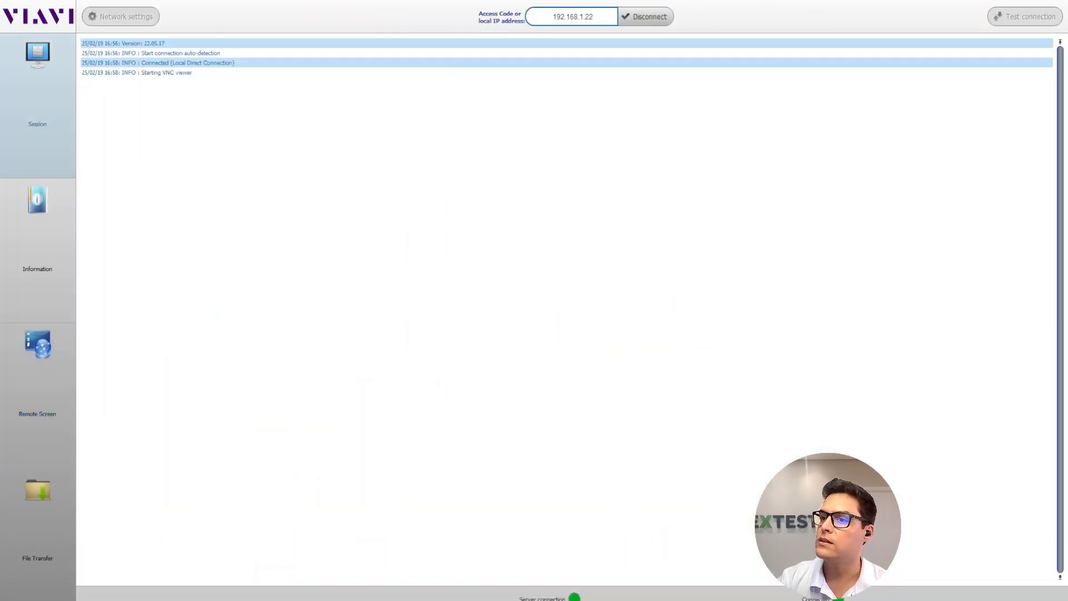
Step: Return to the remote screen, leave the file name editor and set the fiber number (Número da fibra) to the minimum, 1
click(47, 380)
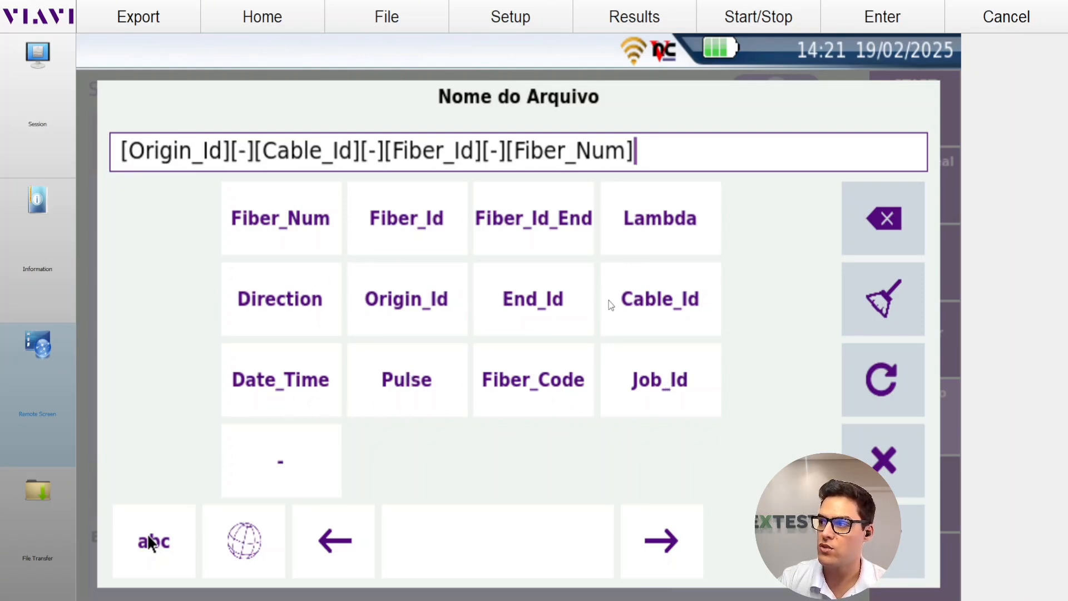
click(892, 461)
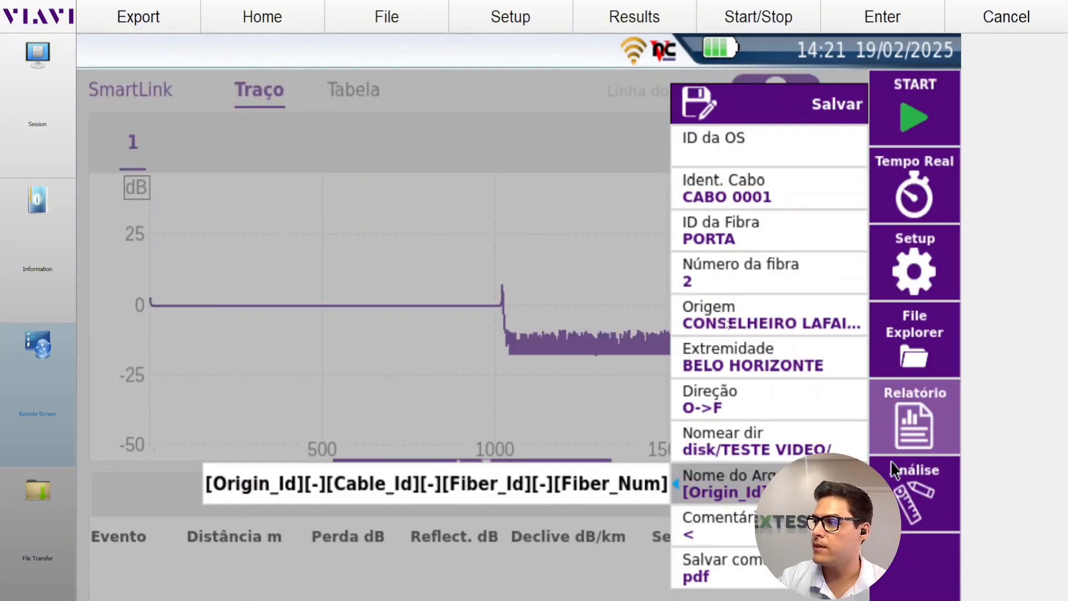
click(702, 273)
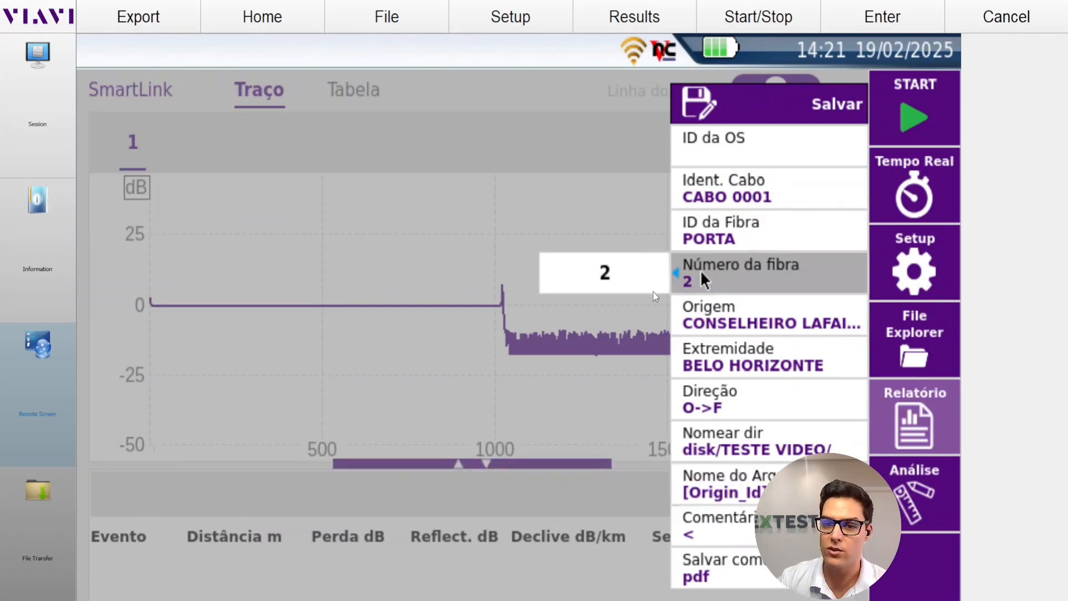
click(606, 272)
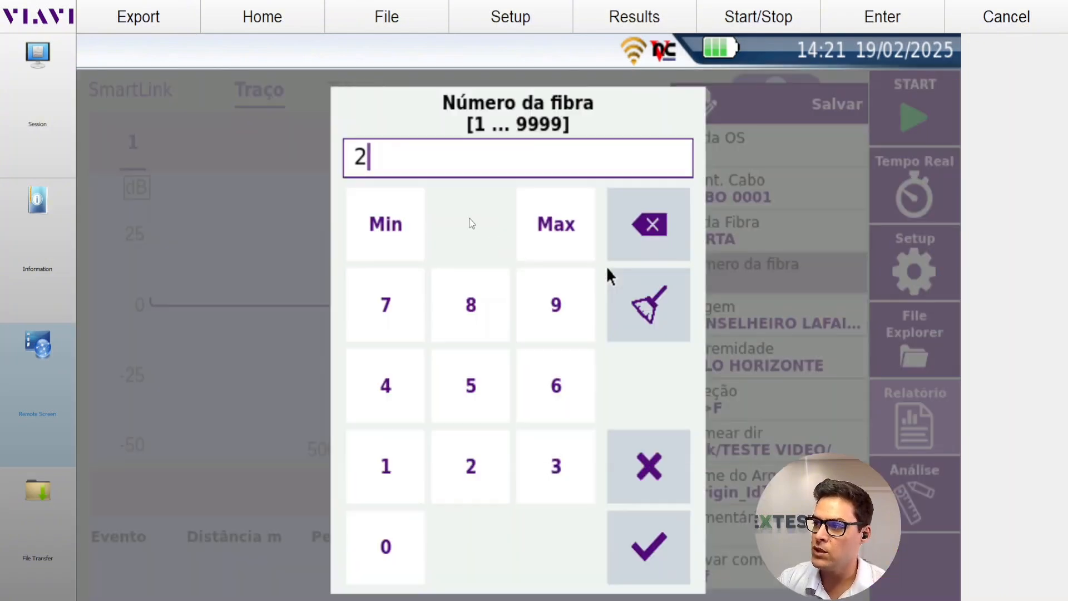
click(394, 222)
click(635, 531)
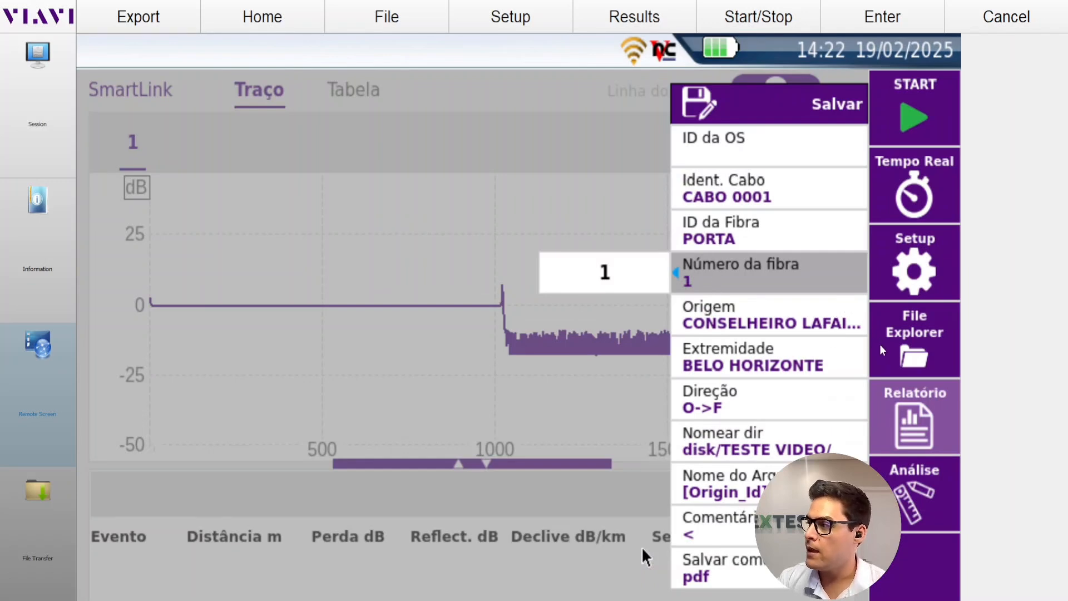
Step: Review the fiber number change option (Mudar nr da fibra) and the automatic storage option (Armaz. Auto) in the setup
click(916, 266)
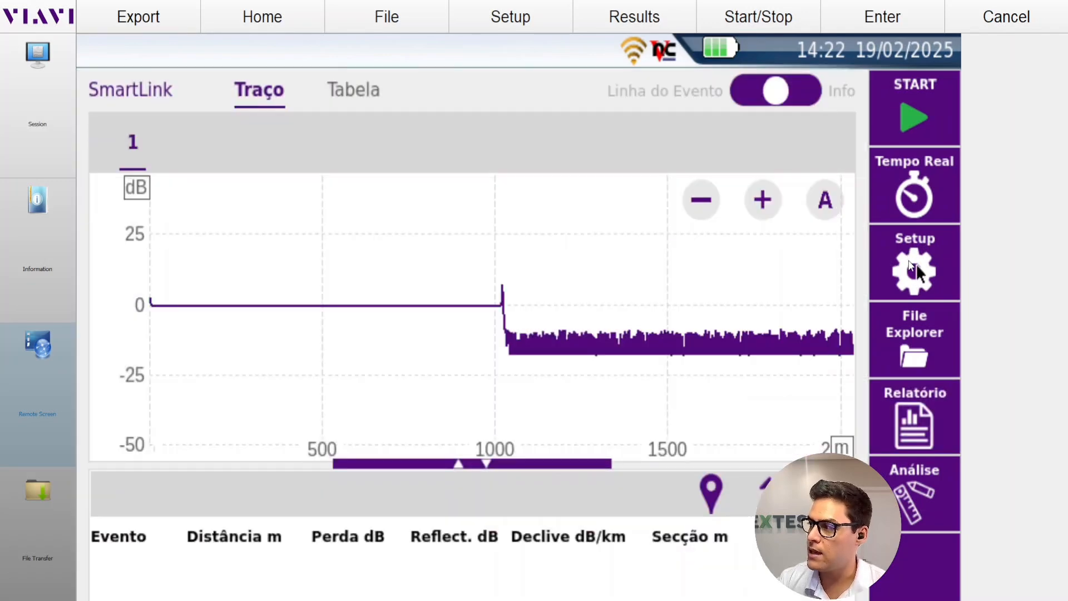
click(912, 267)
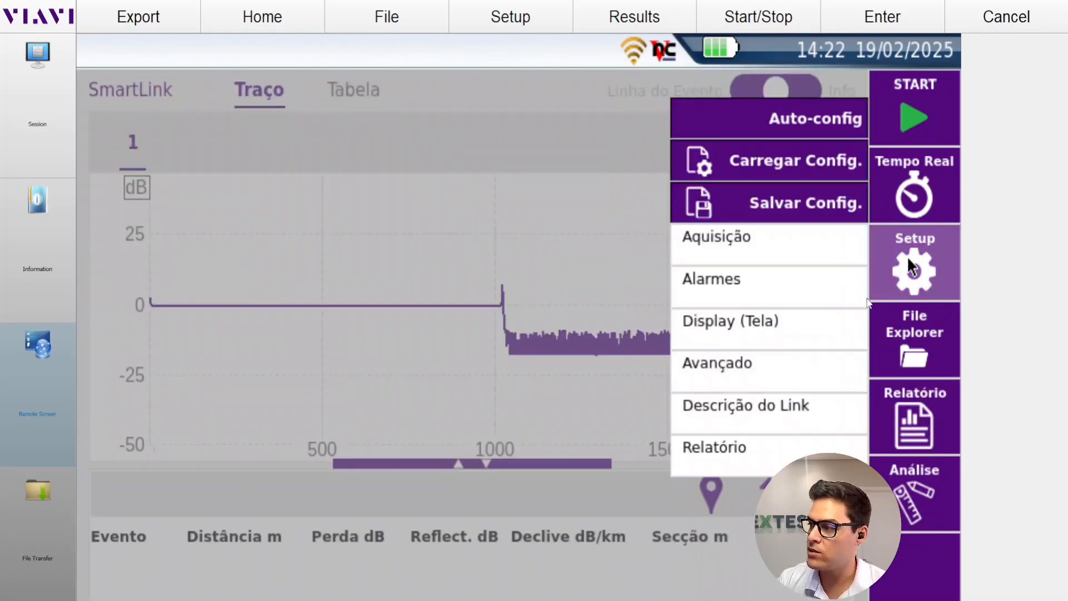
click(699, 412)
click(510, 371)
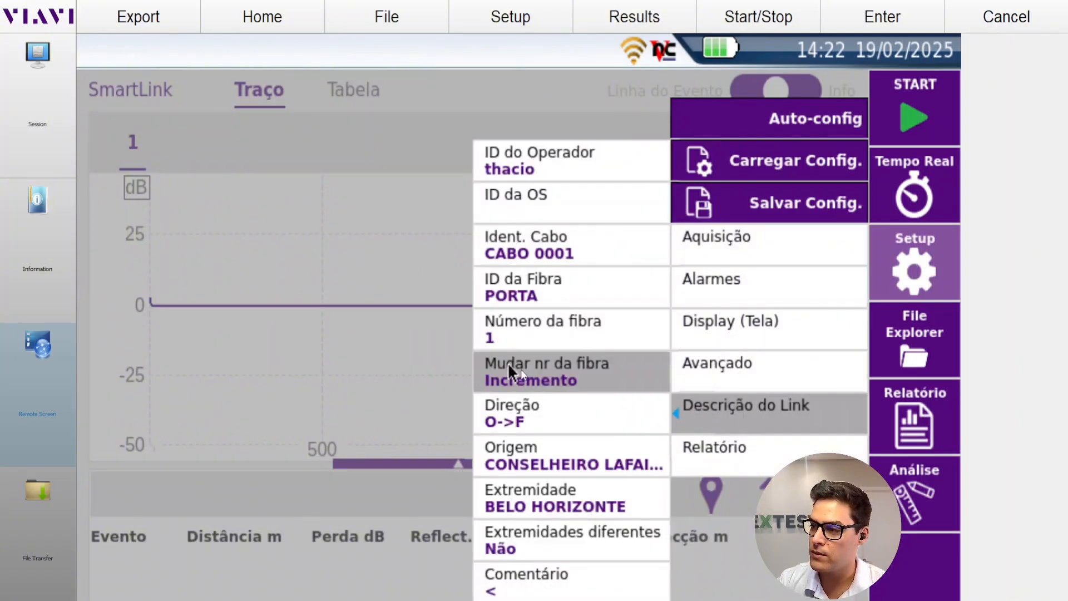
click(506, 373)
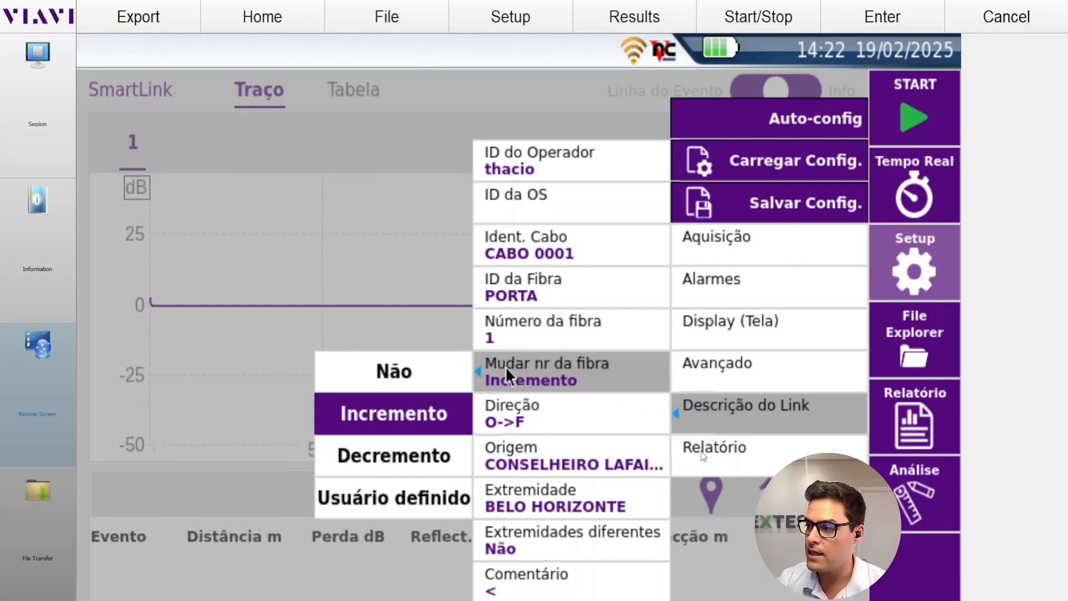
click(702, 454)
click(523, 424)
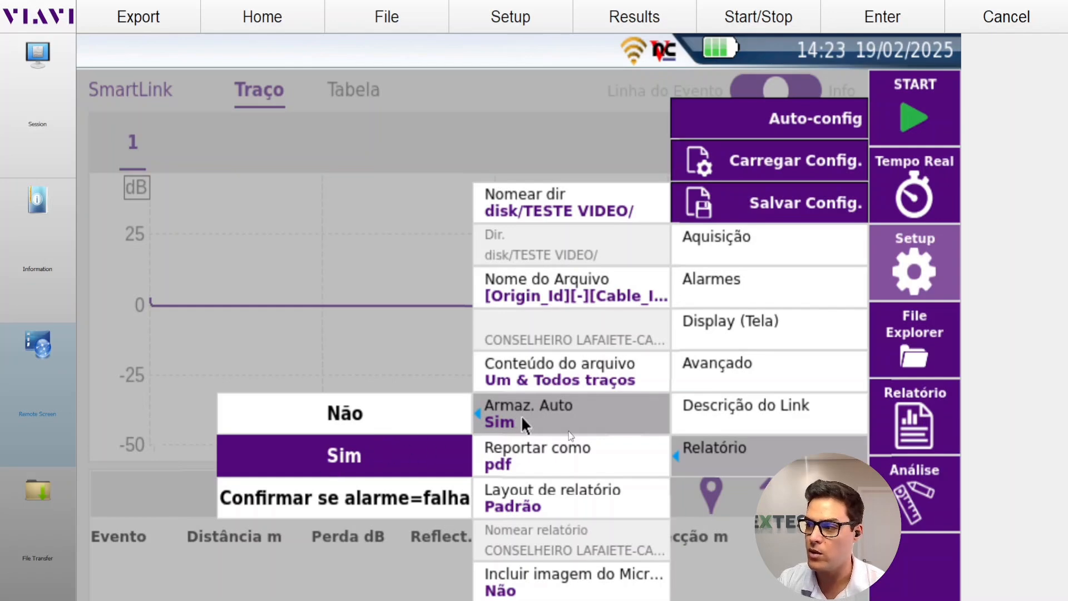
click(717, 411)
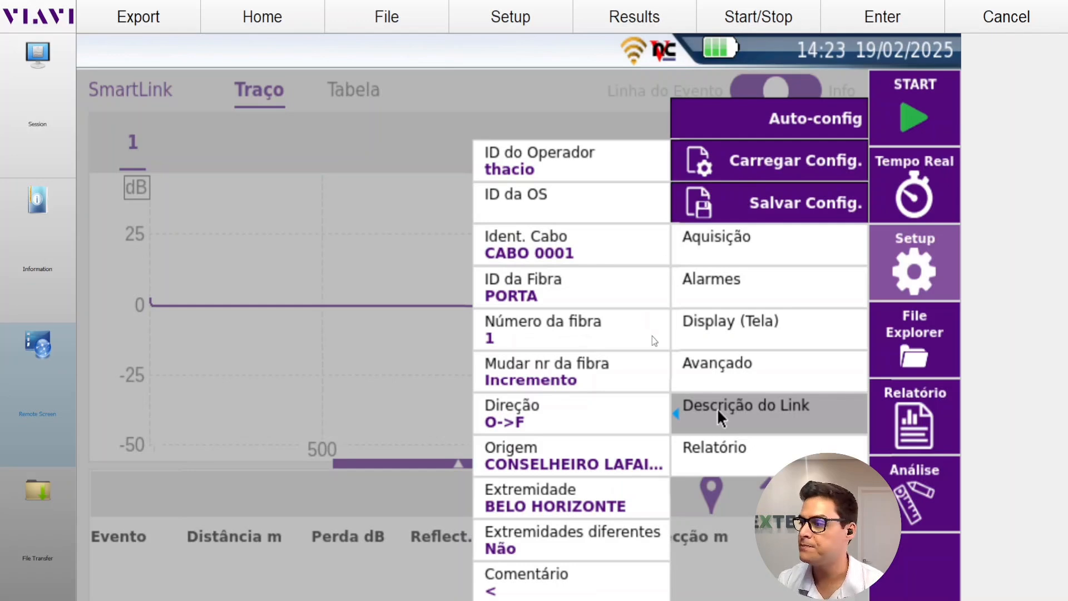
Step: Delete all files in the TESTE VIDEO folder and exit the file explorer
click(909, 337)
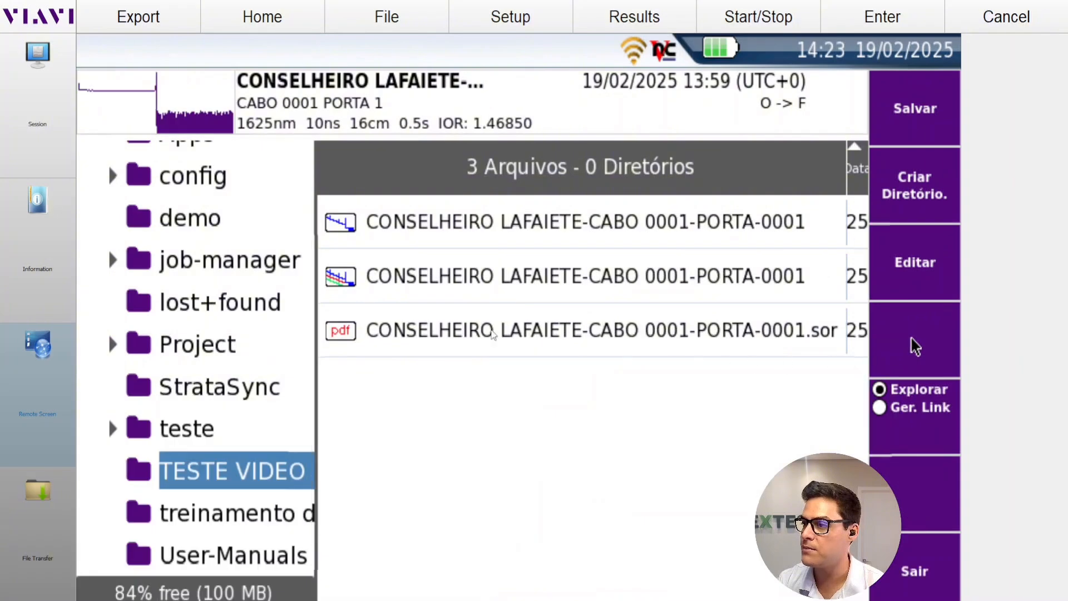
click(477, 237)
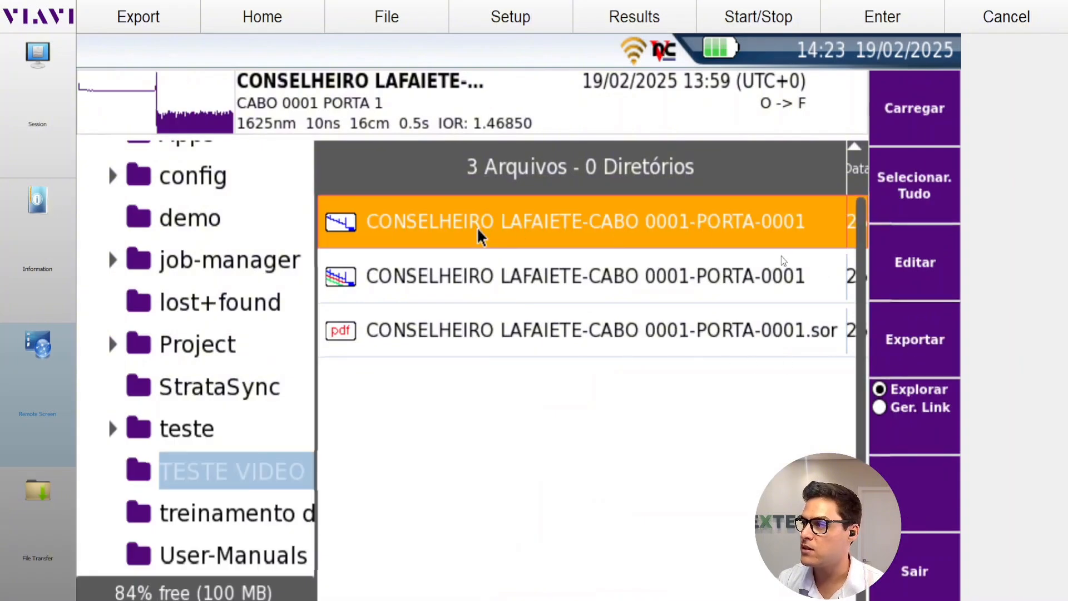
click(894, 195)
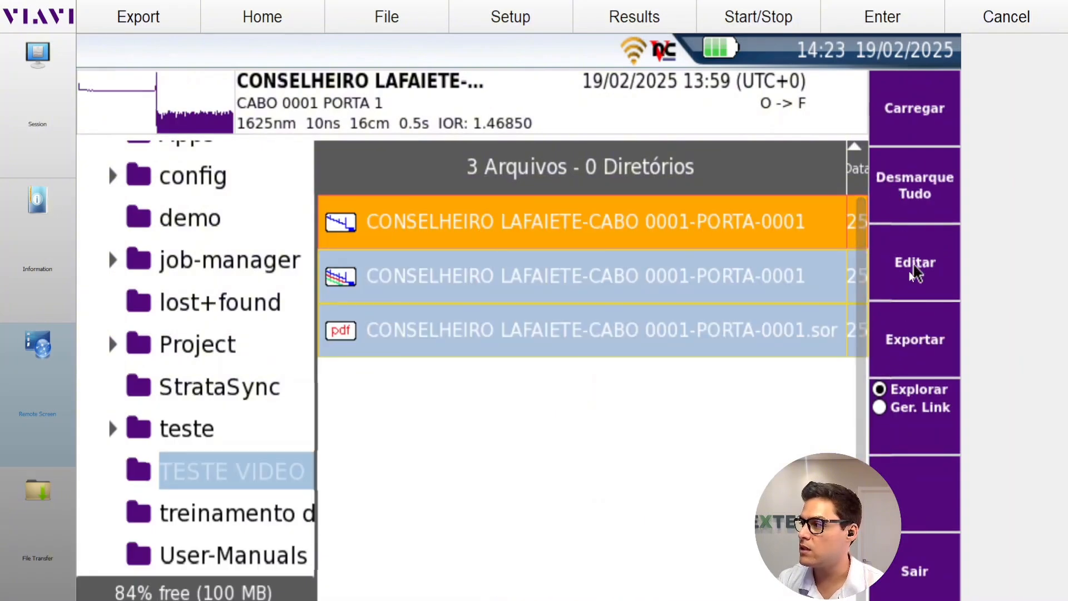
click(915, 269)
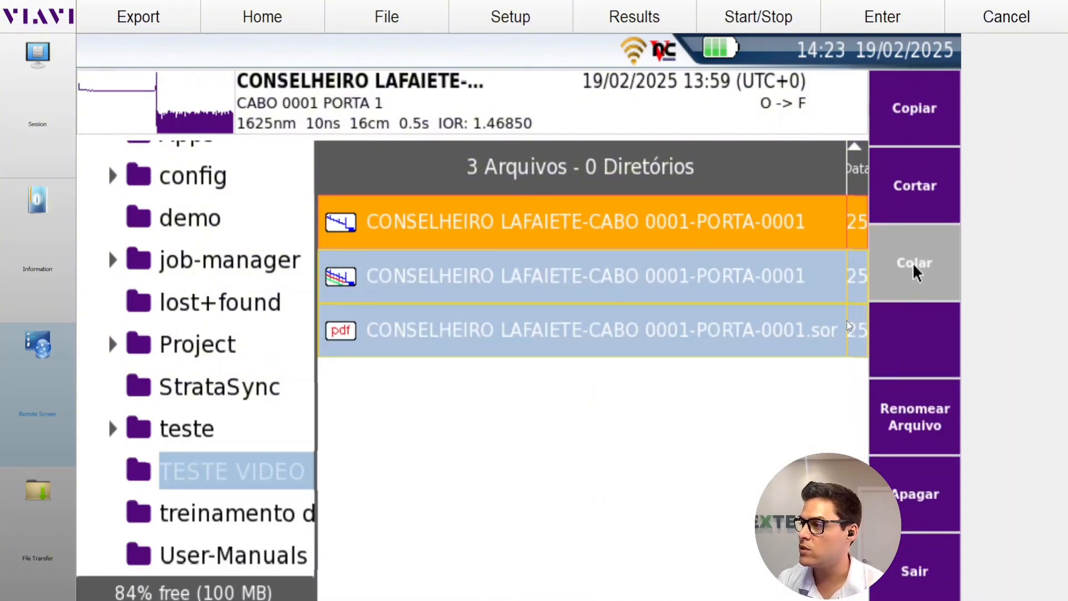
click(908, 489)
click(614, 425)
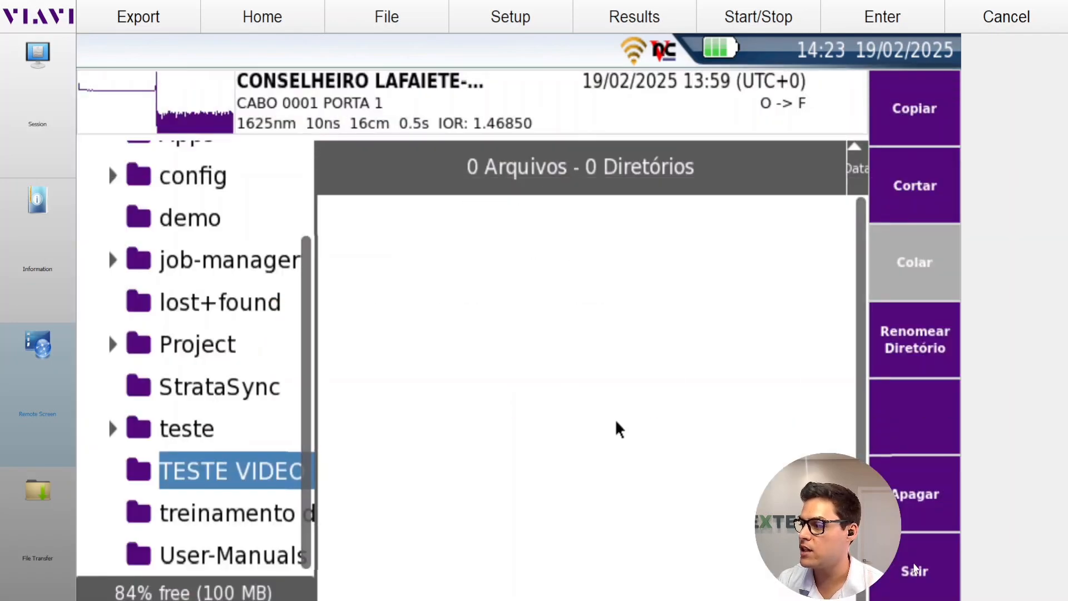
click(915, 570)
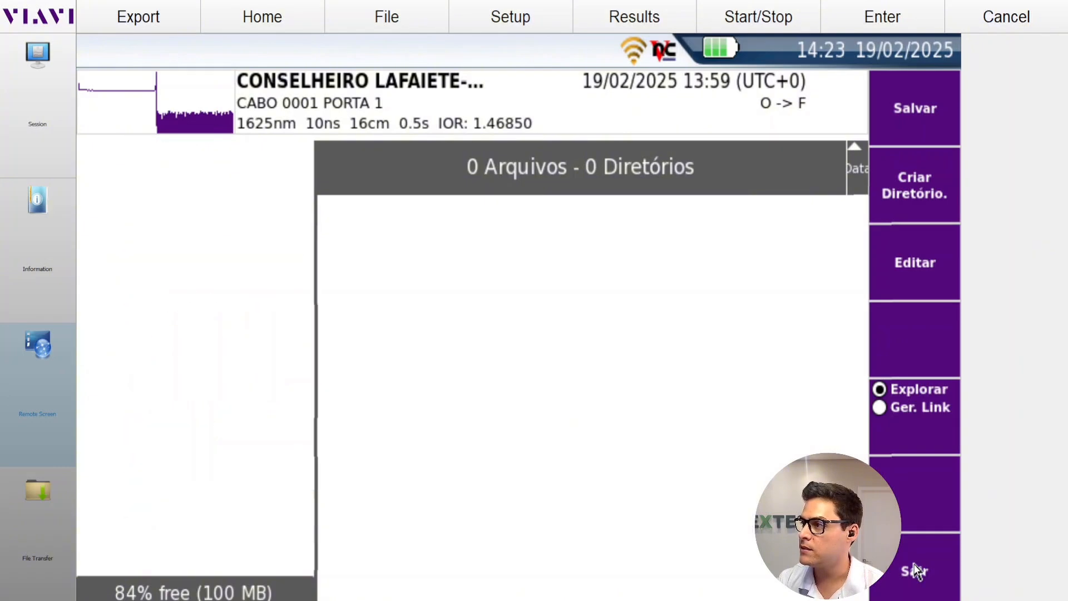
click(915, 570)
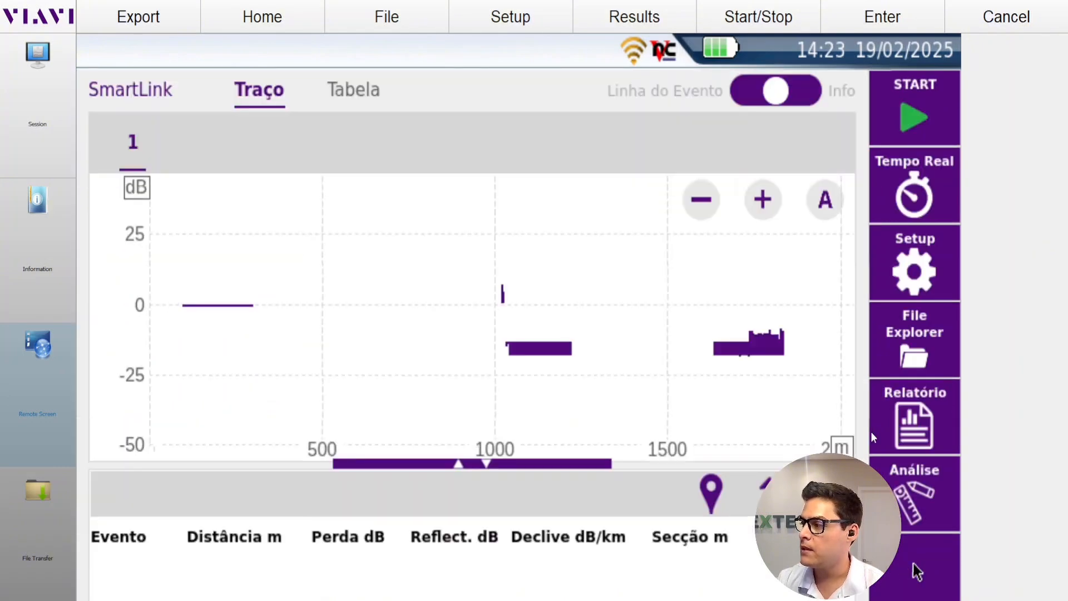
Step: Set the acquisition time (Tempo de Aquisição) to 10 s
click(912, 269)
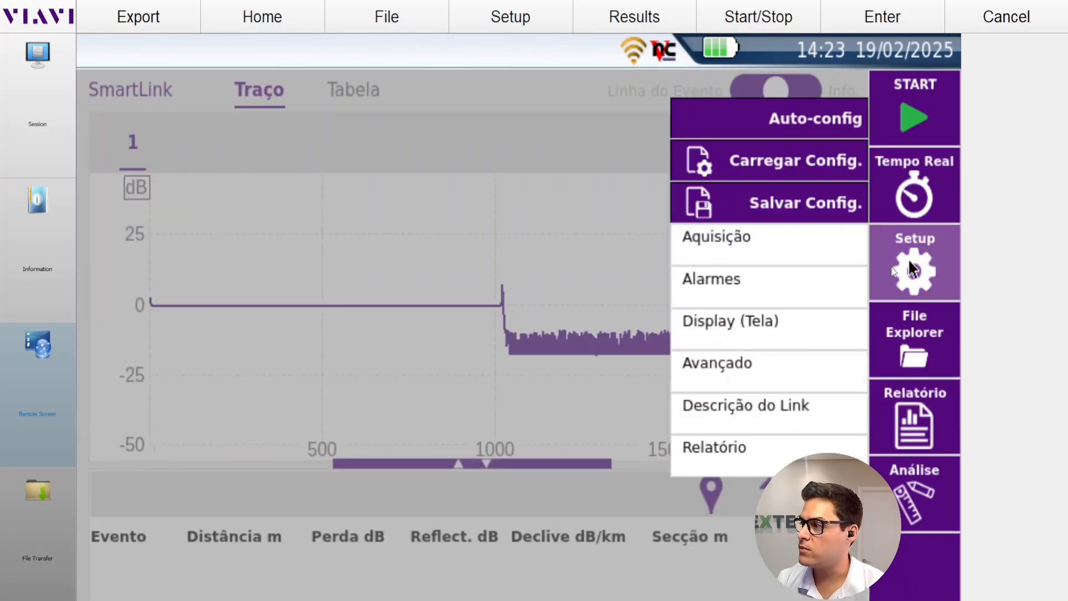
click(731, 256)
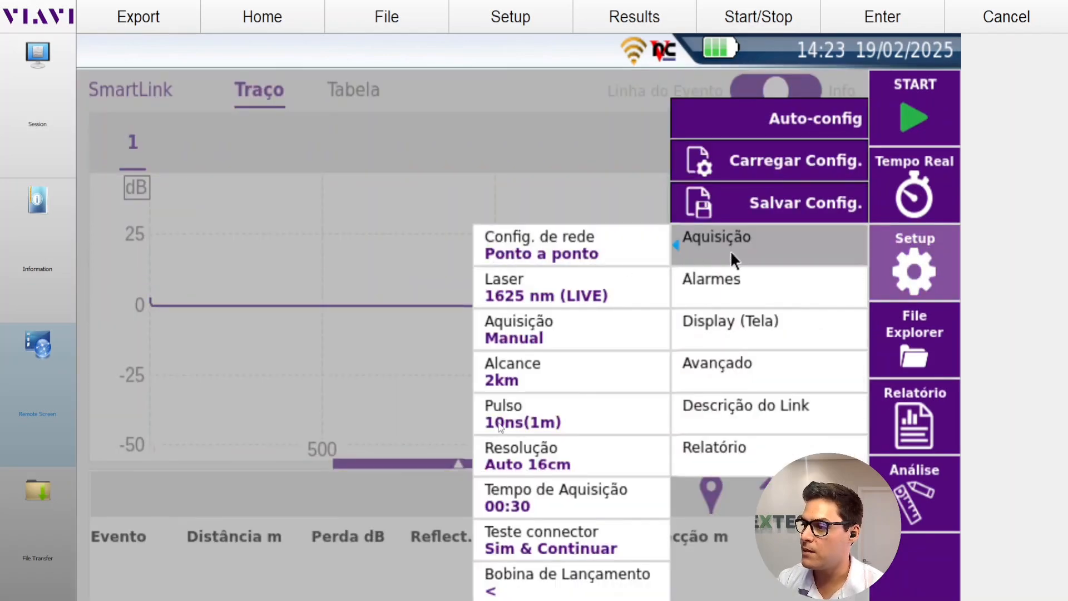
click(497, 498)
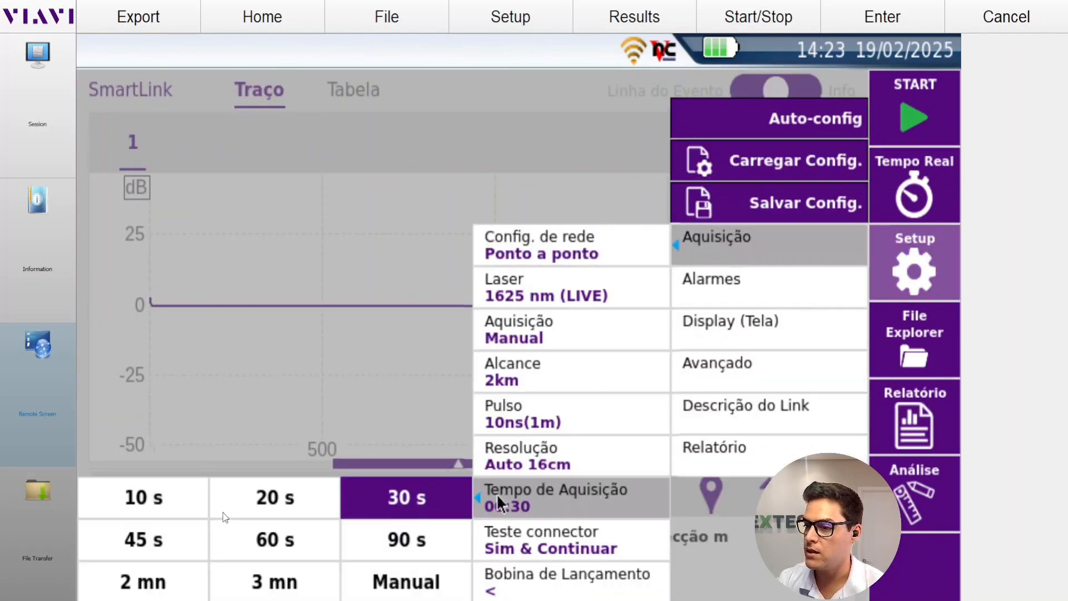
click(169, 502)
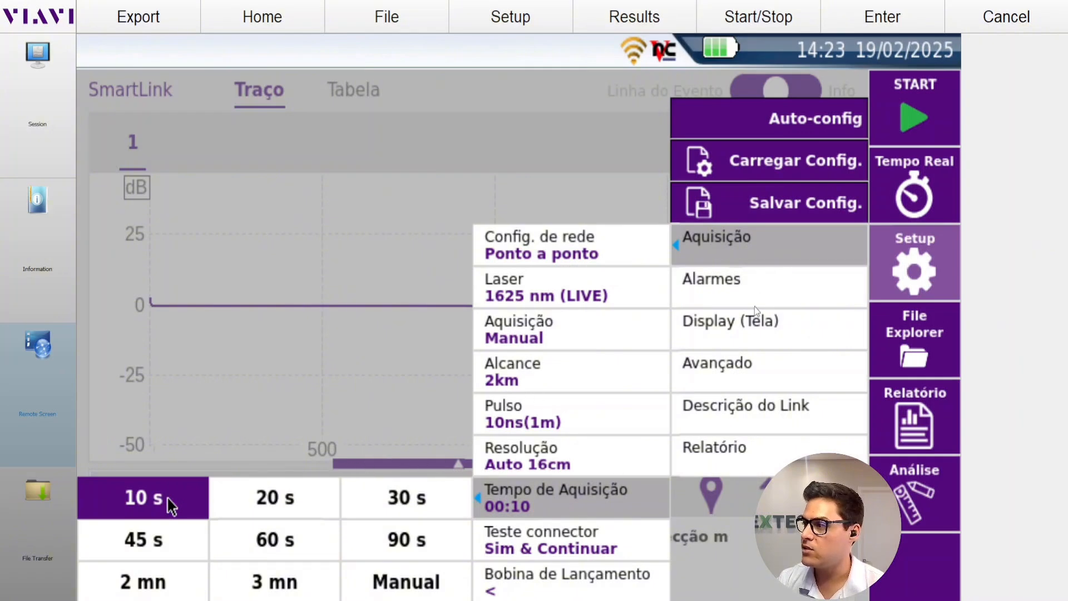
Step: Check the link description, report and file name settings, and run an OTDR acquisition for fiber number 1
click(737, 403)
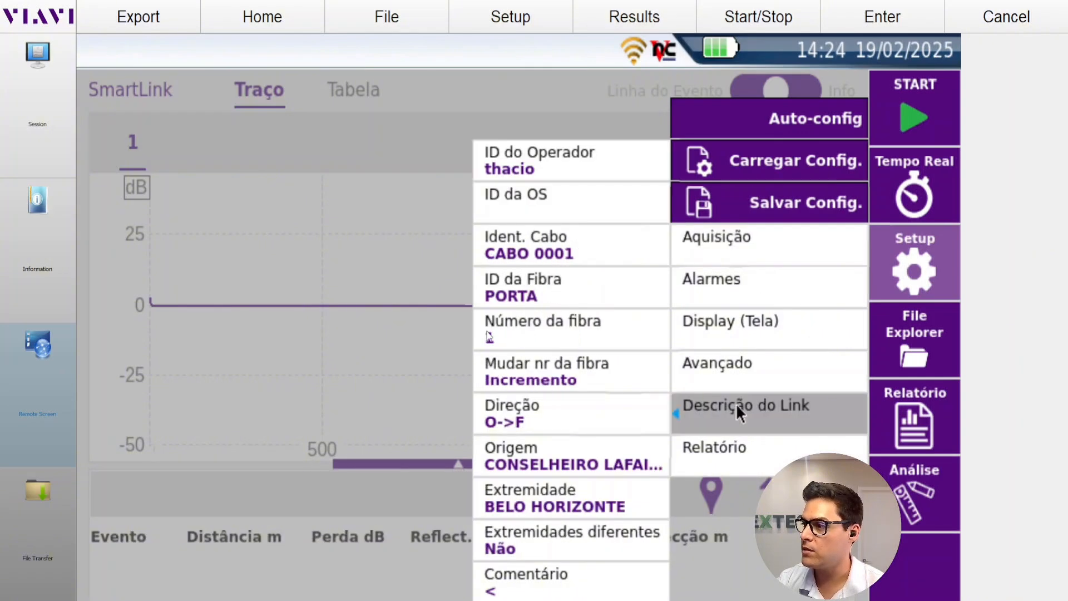
click(693, 445)
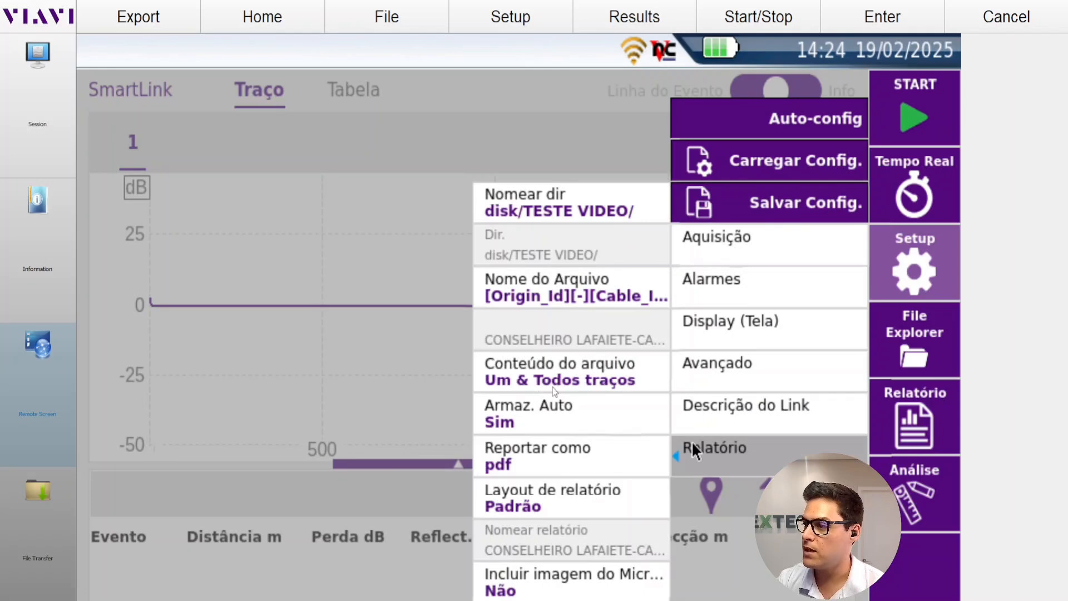
click(906, 421)
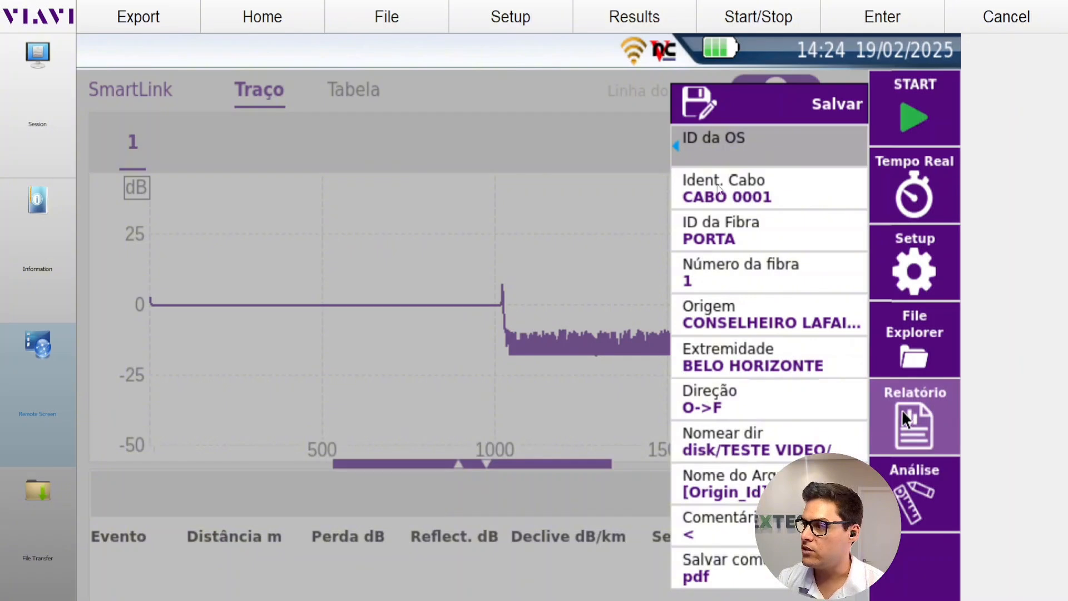
click(720, 486)
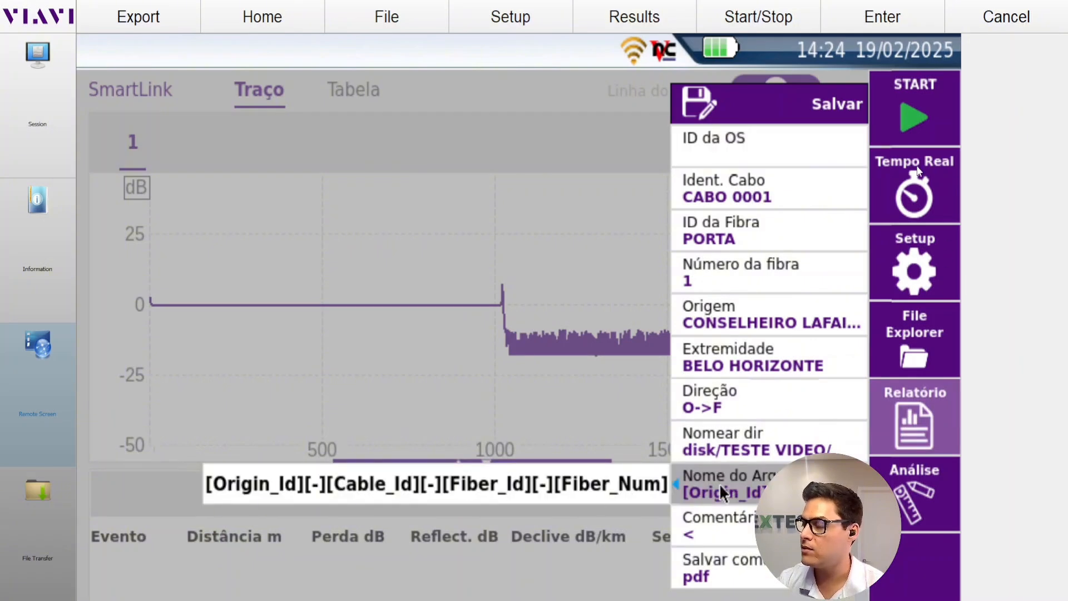
click(910, 120)
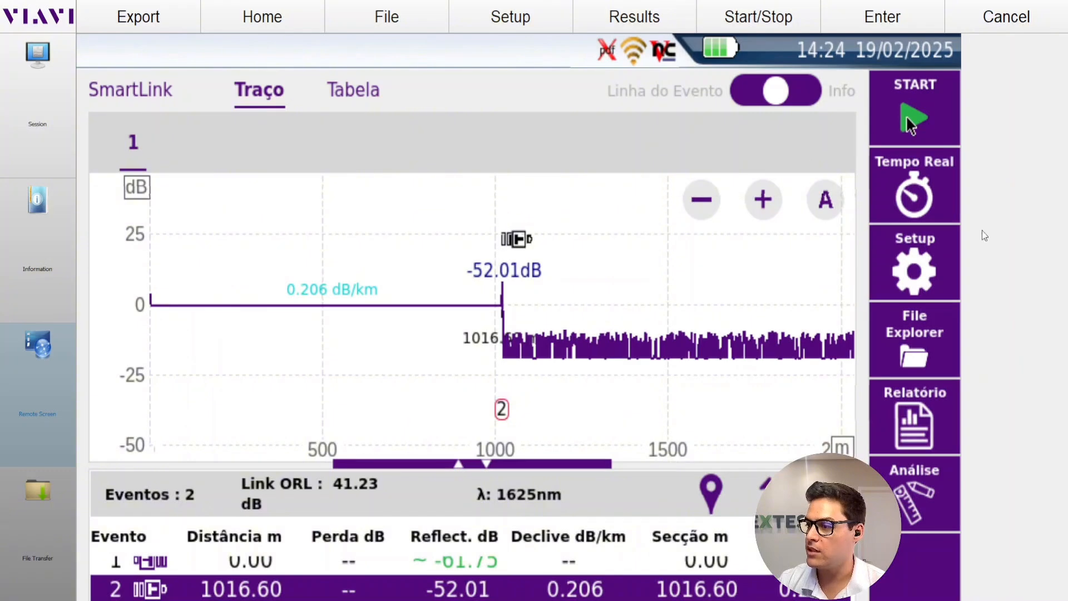
Step: Check the automatically saved files for the first fiber in the TESTE VIDEO folder and exit the file explorer
click(914, 333)
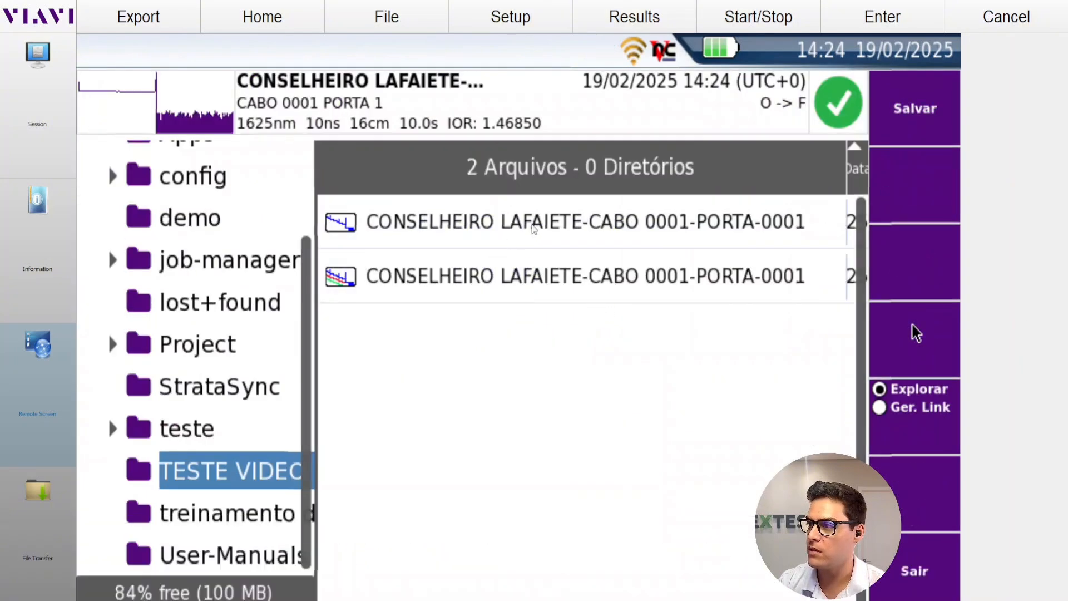
click(548, 223)
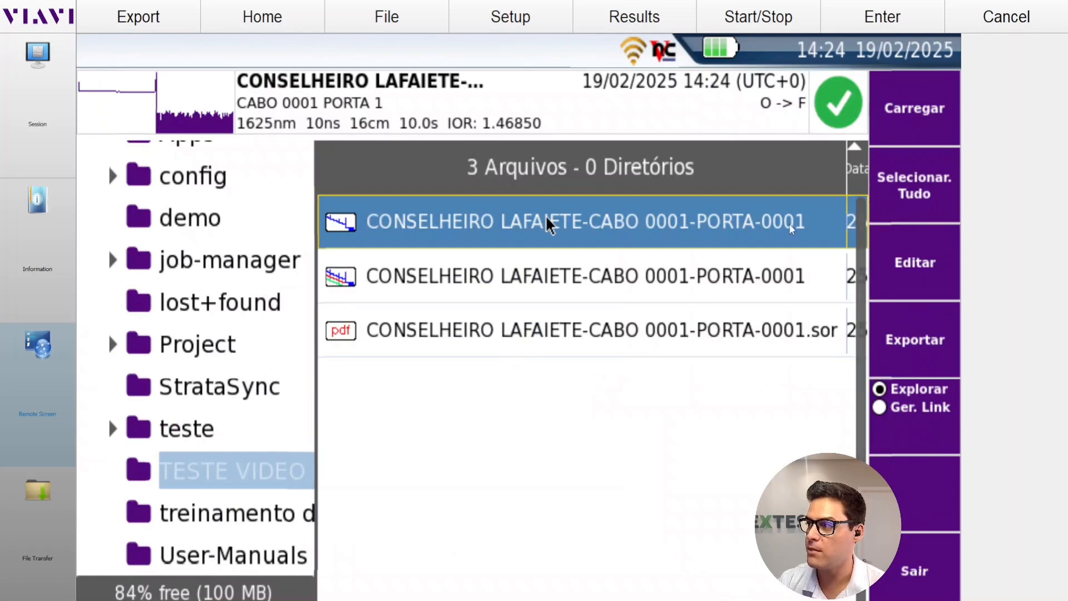
click(910, 581)
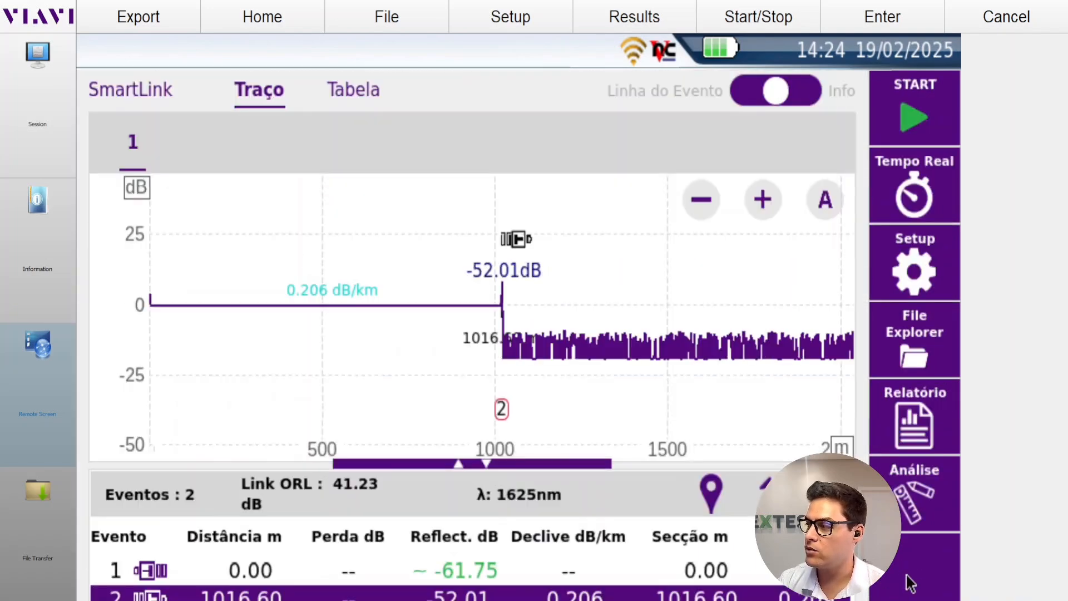
Step: Check the report's fiber number, run a second acquisition and inspect its saved files in the TESTE VIDEO folder
click(914, 414)
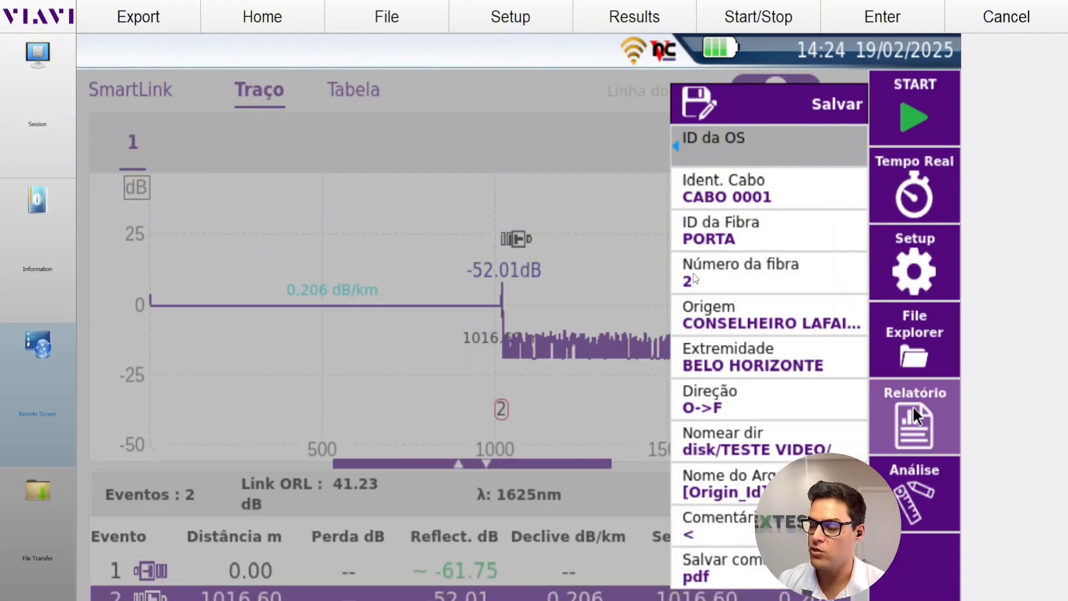
click(904, 117)
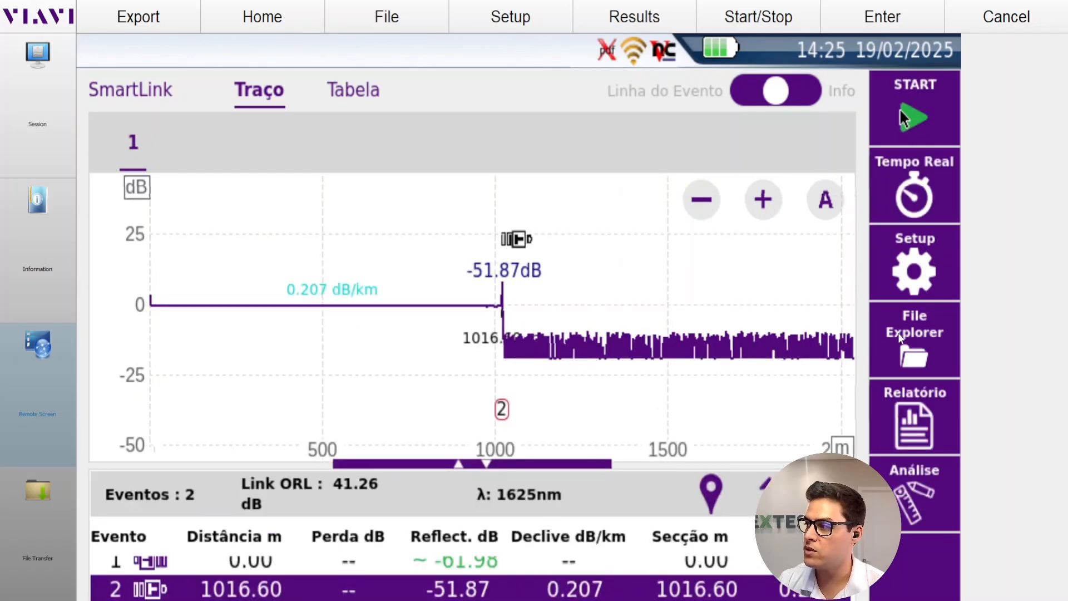
click(898, 335)
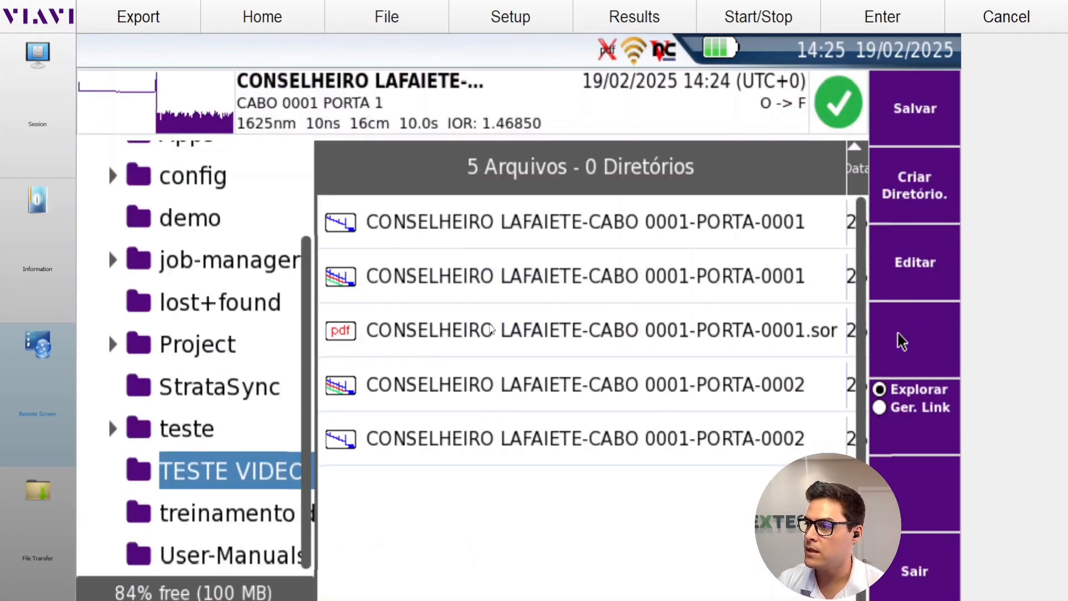
click(742, 396)
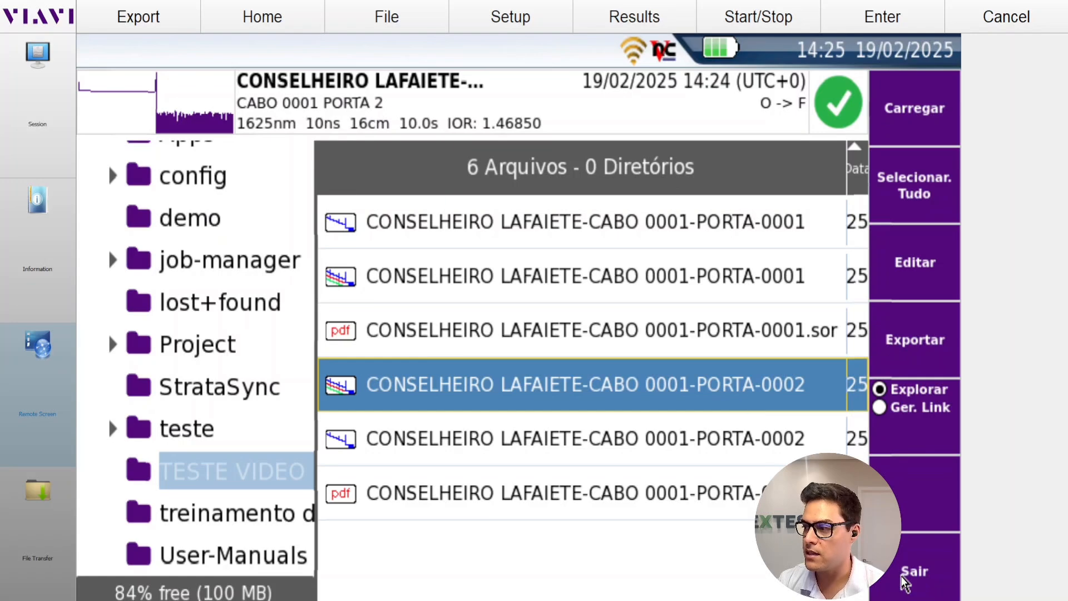
click(899, 575)
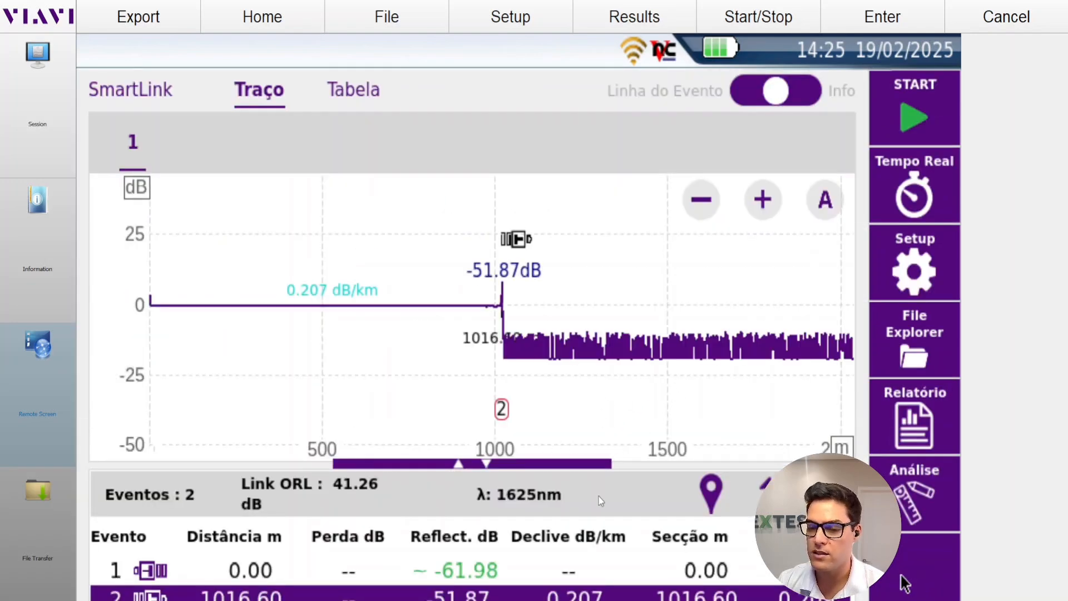
Step: Check the report's fiber number, comment, save formats and file name pattern, and view the files in the TESTE VIDEO folder
click(914, 417)
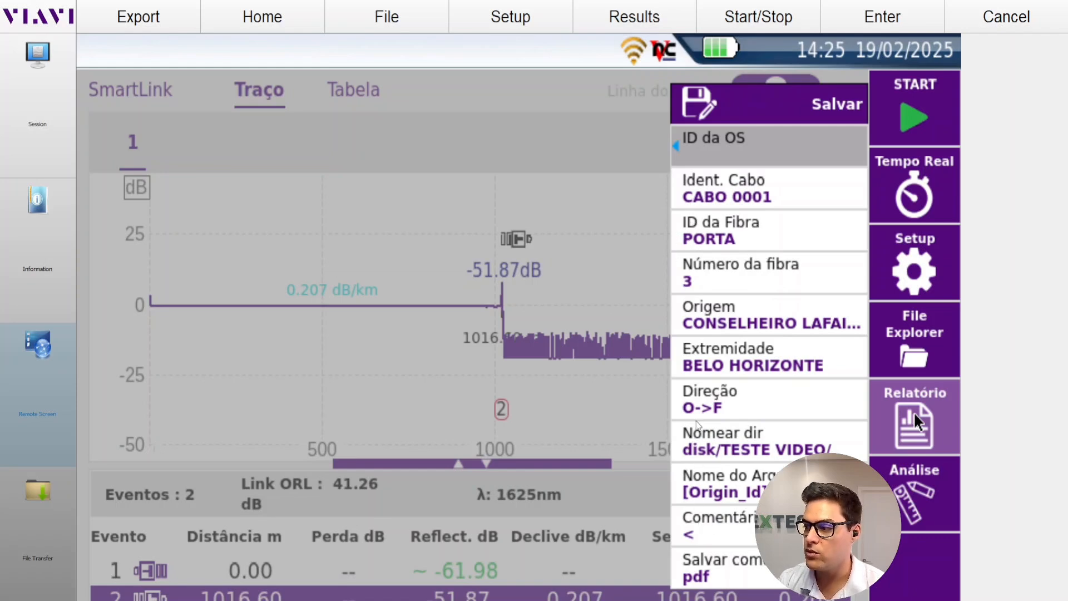
click(711, 509)
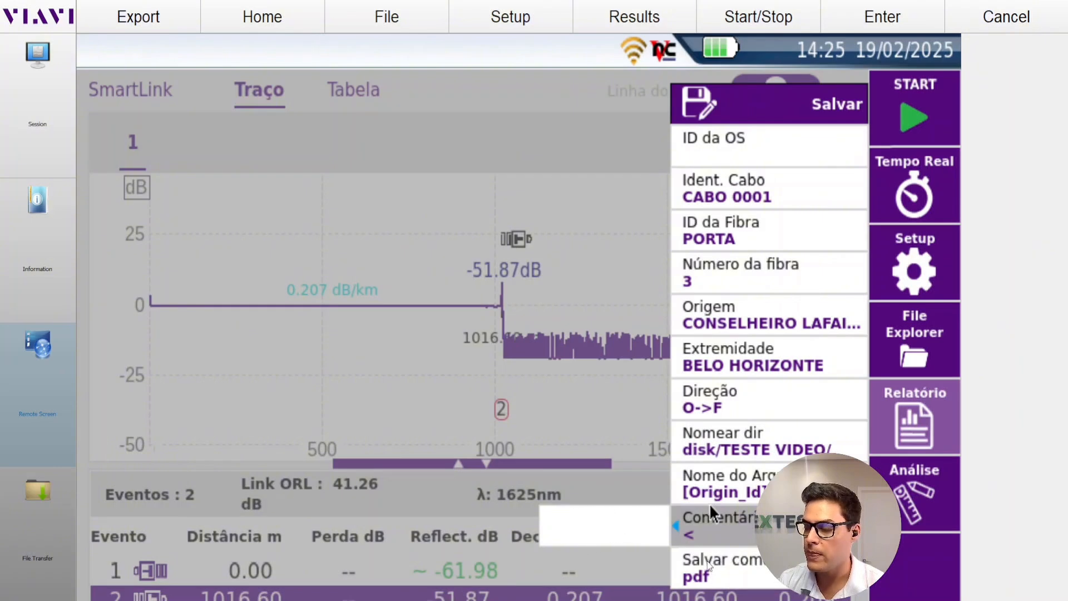
click(707, 560)
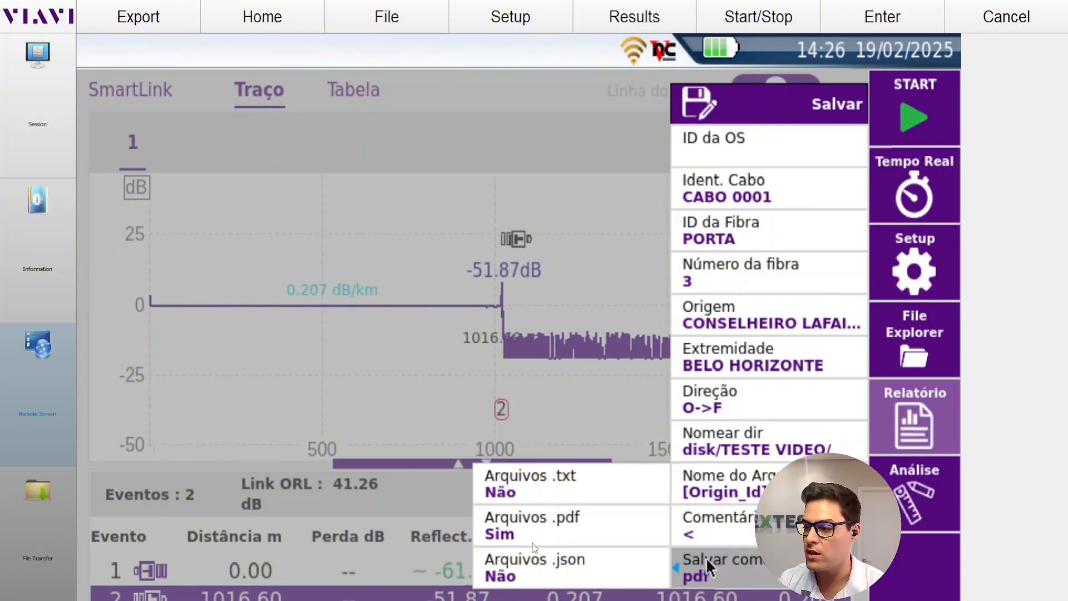
click(902, 346)
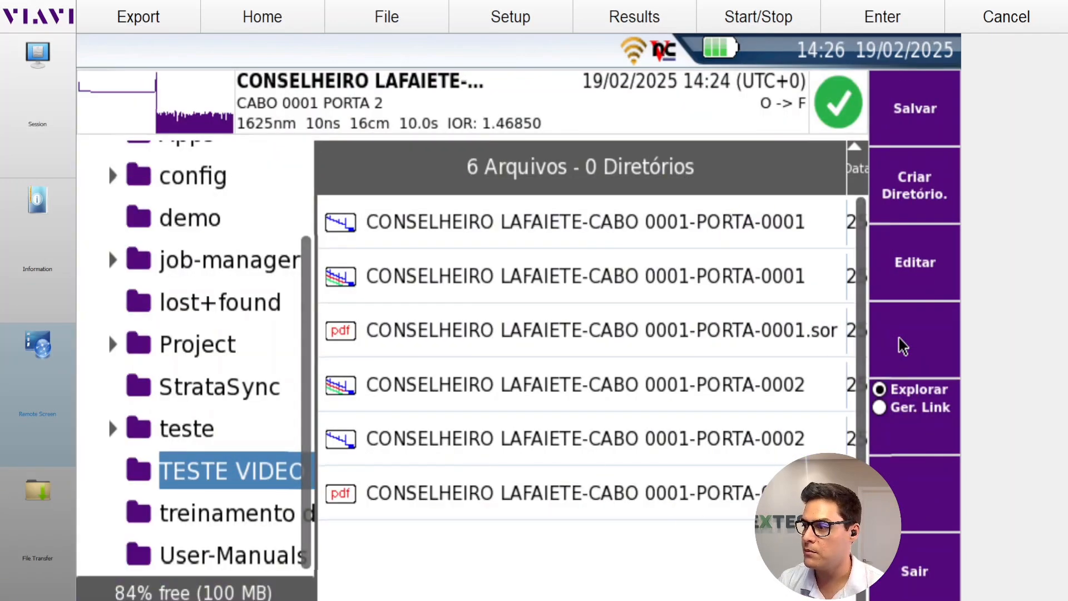
click(916, 578)
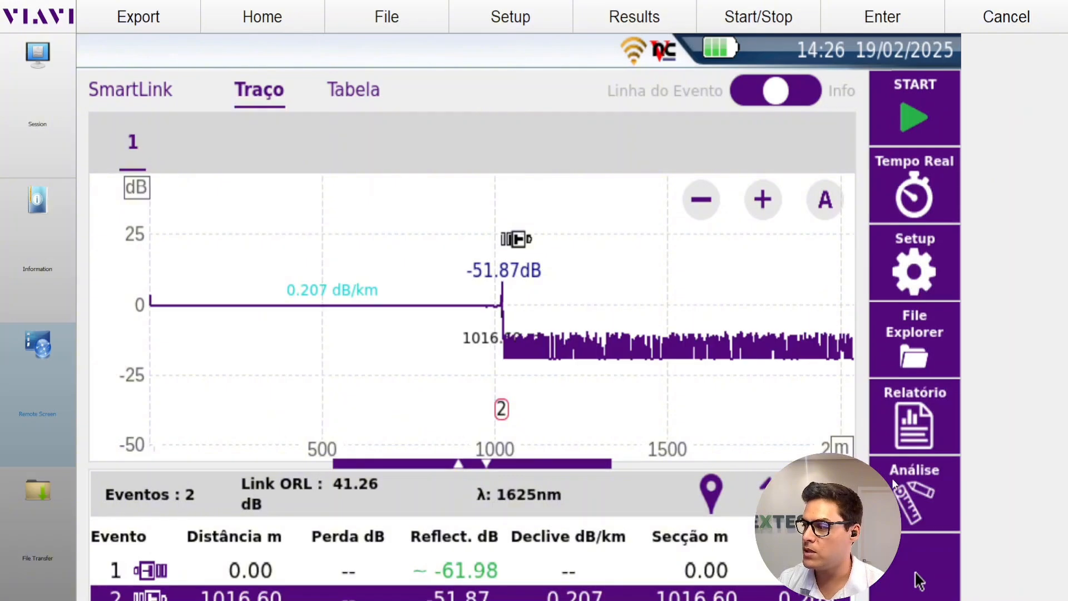
click(905, 431)
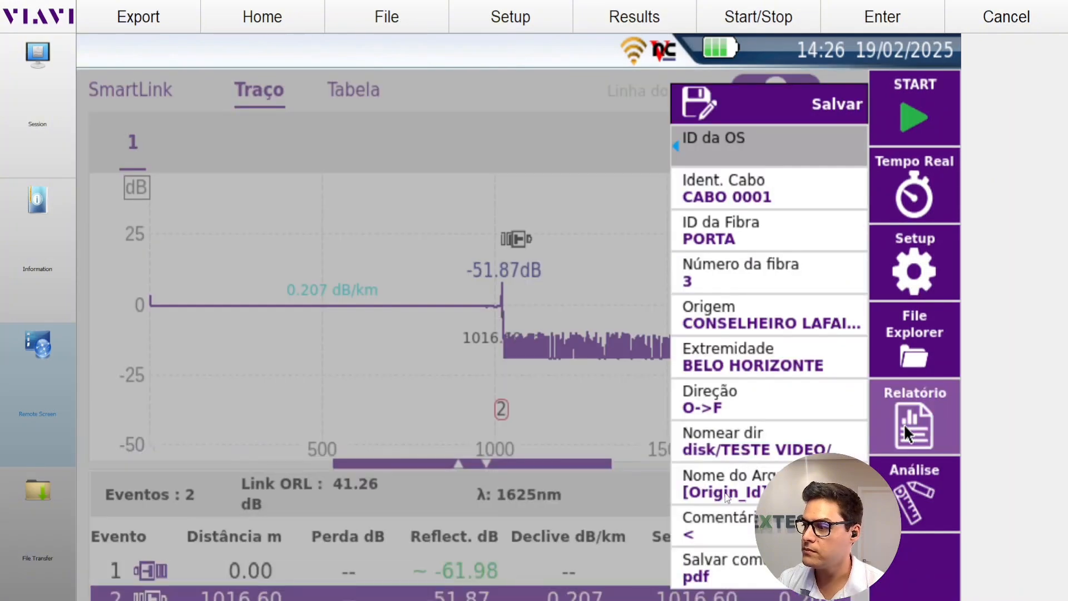
click(723, 489)
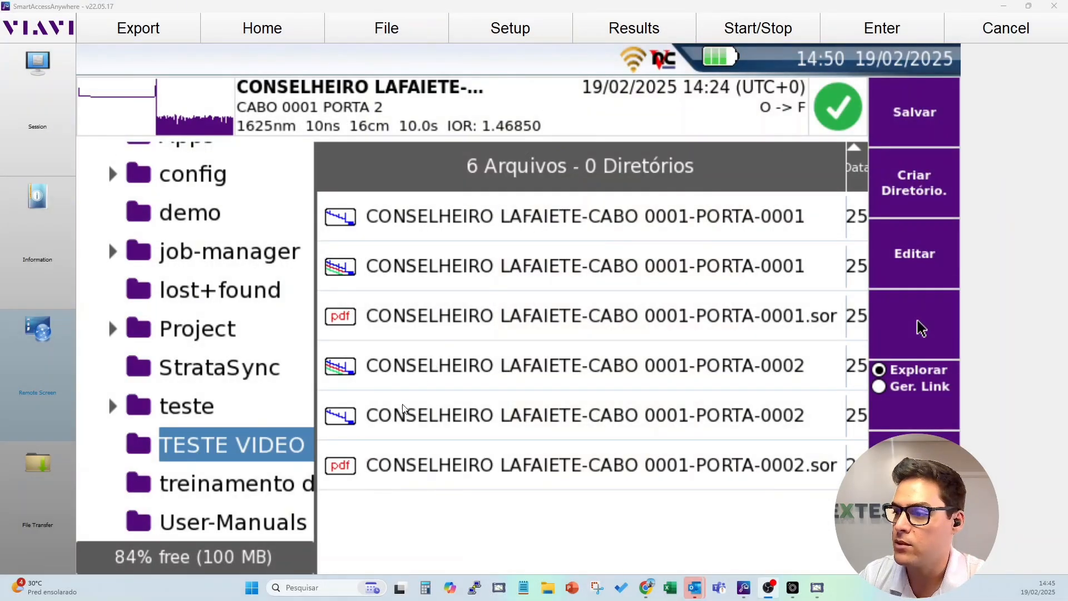
Step: Open the second fiber's PDF report, CONSELHEIRO LAFAIETE-CABO 0001-PORTA-0002, and look through its contents
click(410, 465)
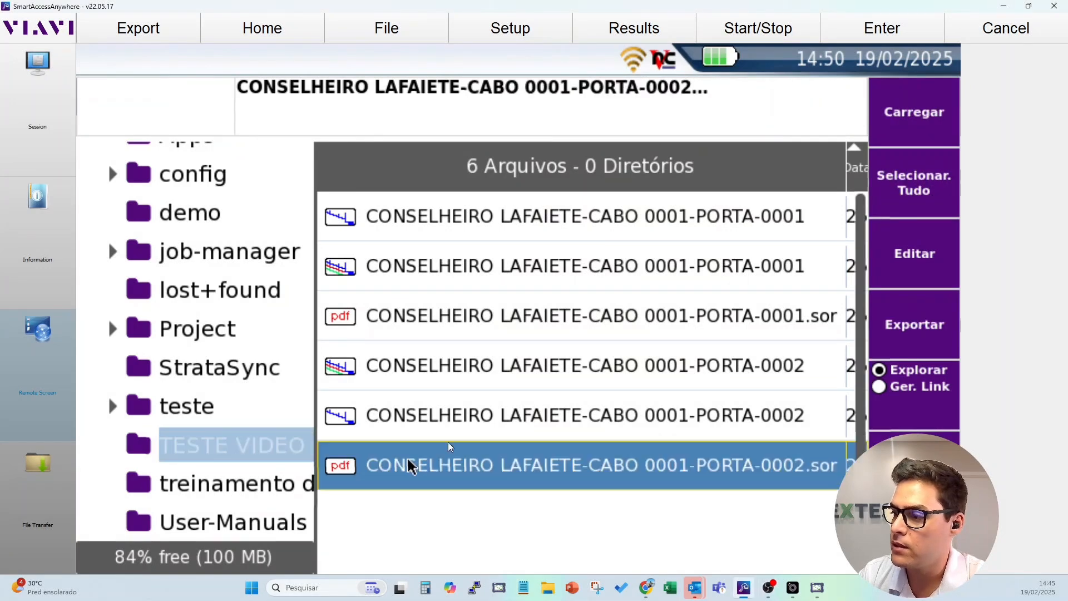
click(903, 108)
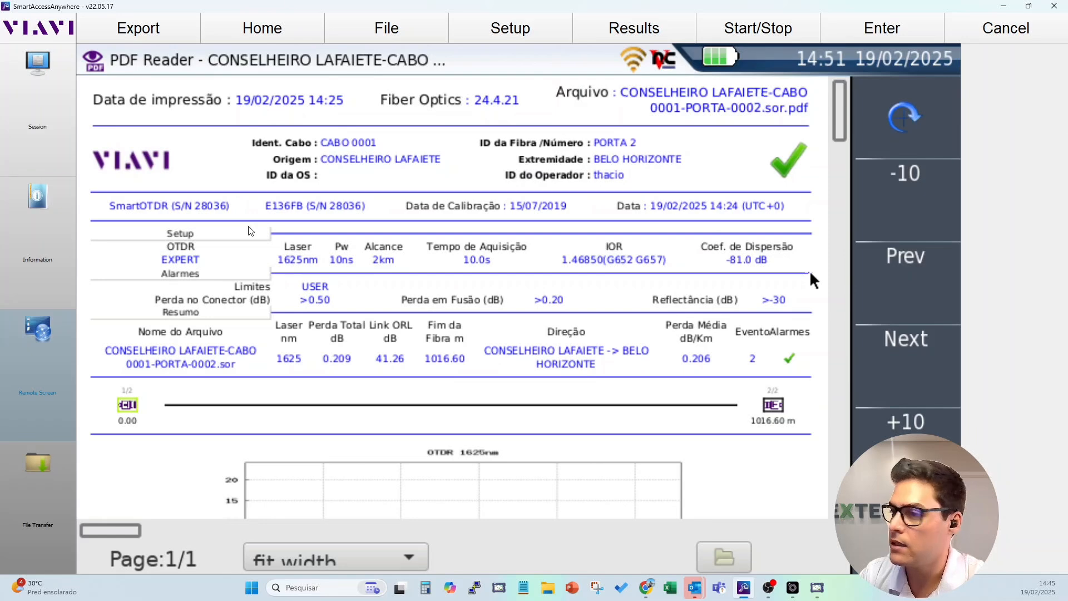
click(837, 378)
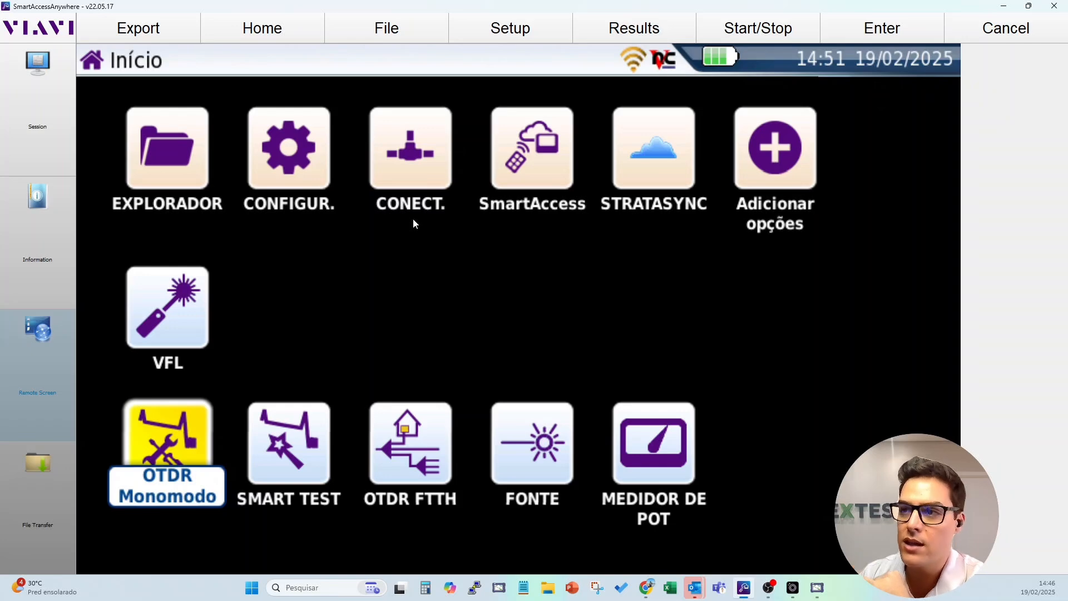
Step: In the instrument's file manager, copy the first fiber's PDF report from TESTE VIDEO into the treinamento dia 2 folder
click(170, 142)
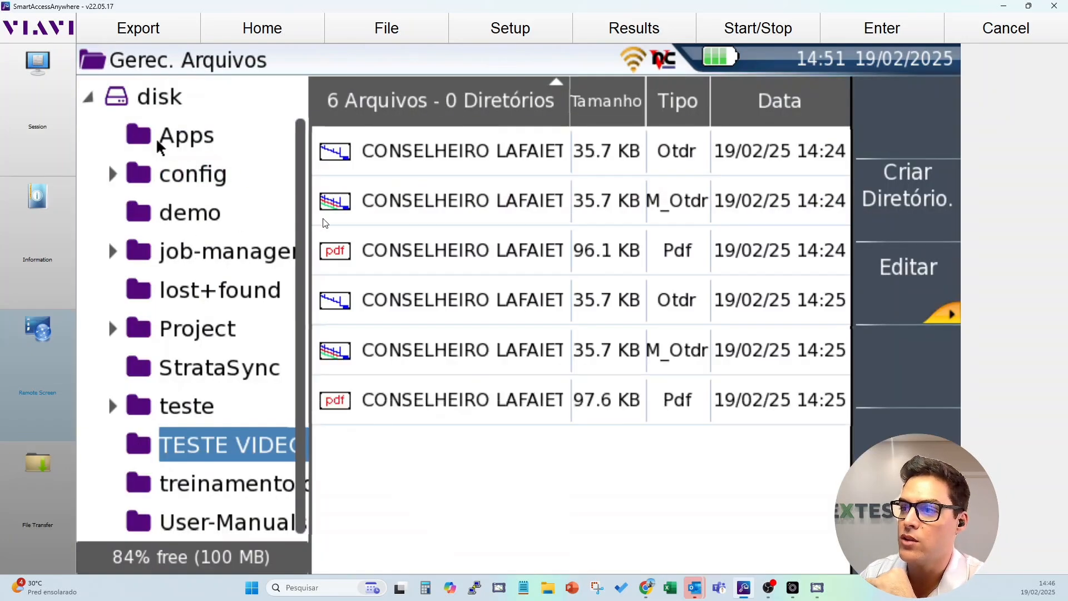
click(383, 254)
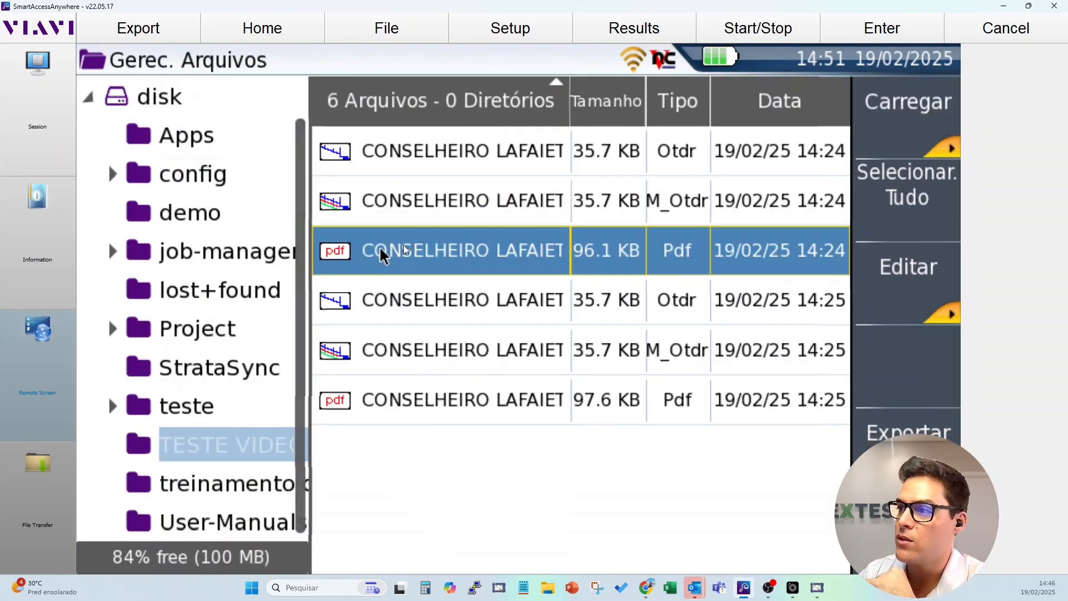
click(905, 269)
click(902, 122)
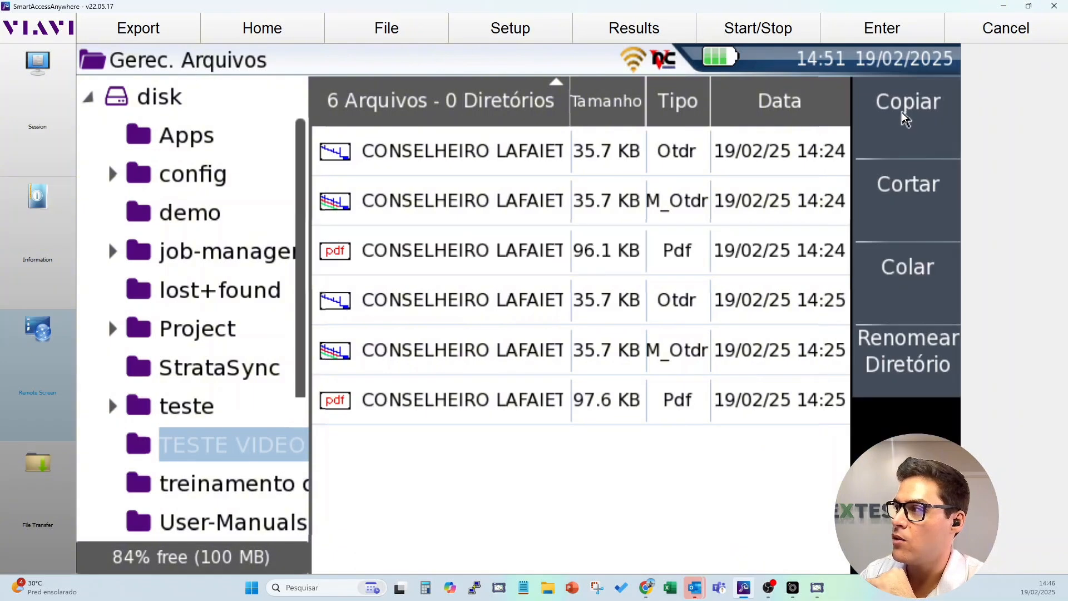
click(210, 489)
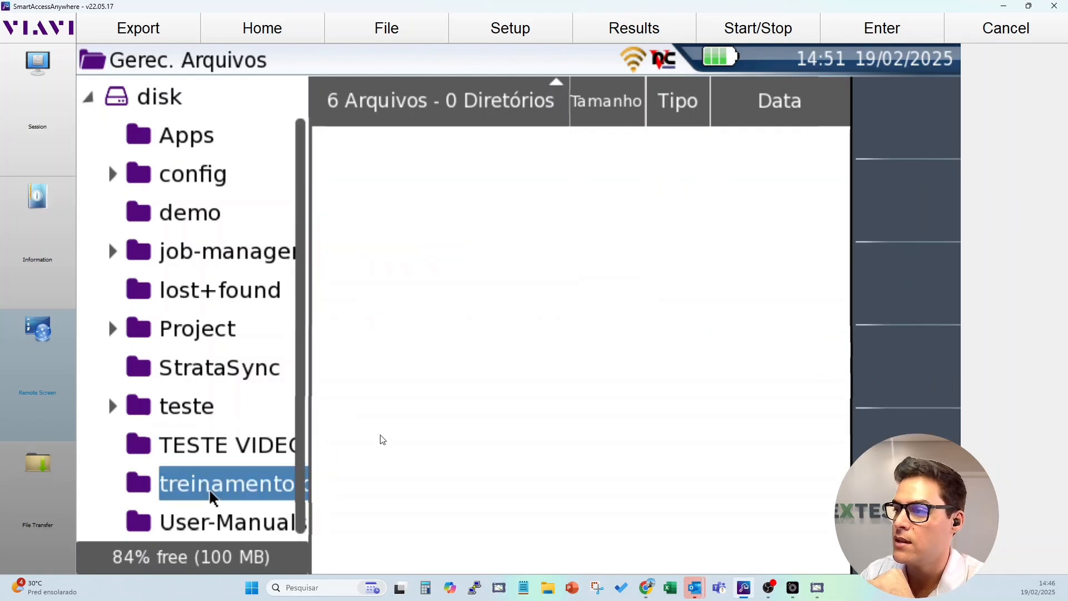
click(911, 270)
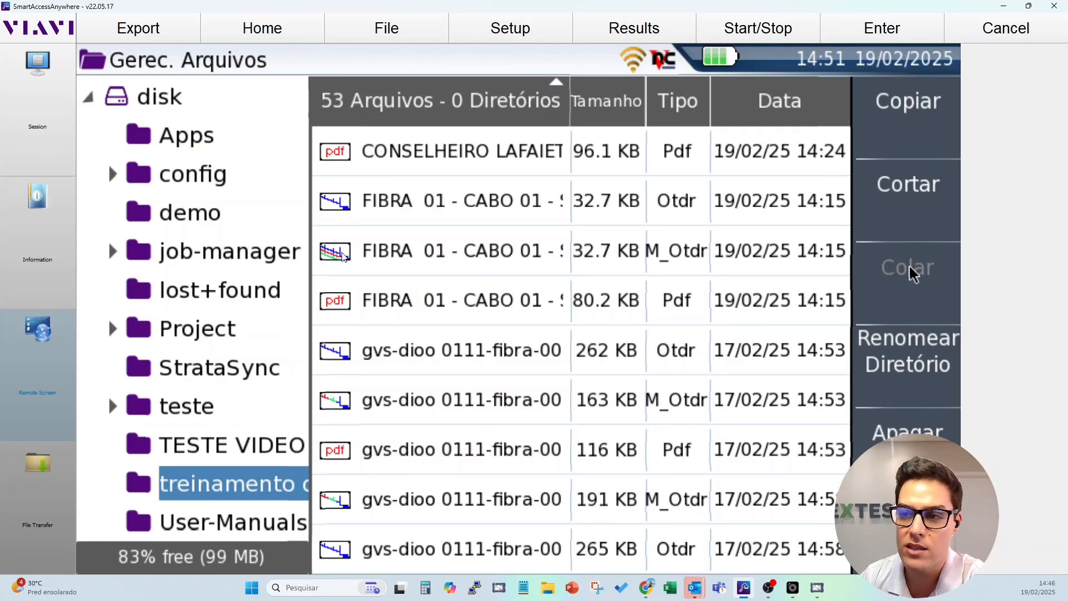
Step: Return the instrument to its home screen and open the remote TESTE VIDEO folder in the file transfer page
click(33, 221)
click(294, 295)
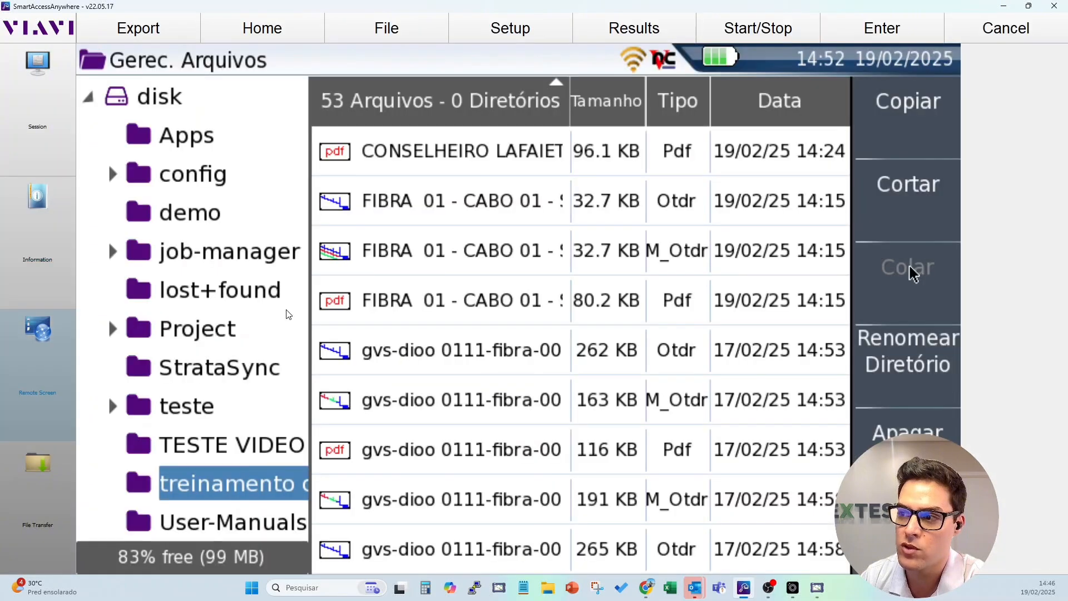
click(246, 30)
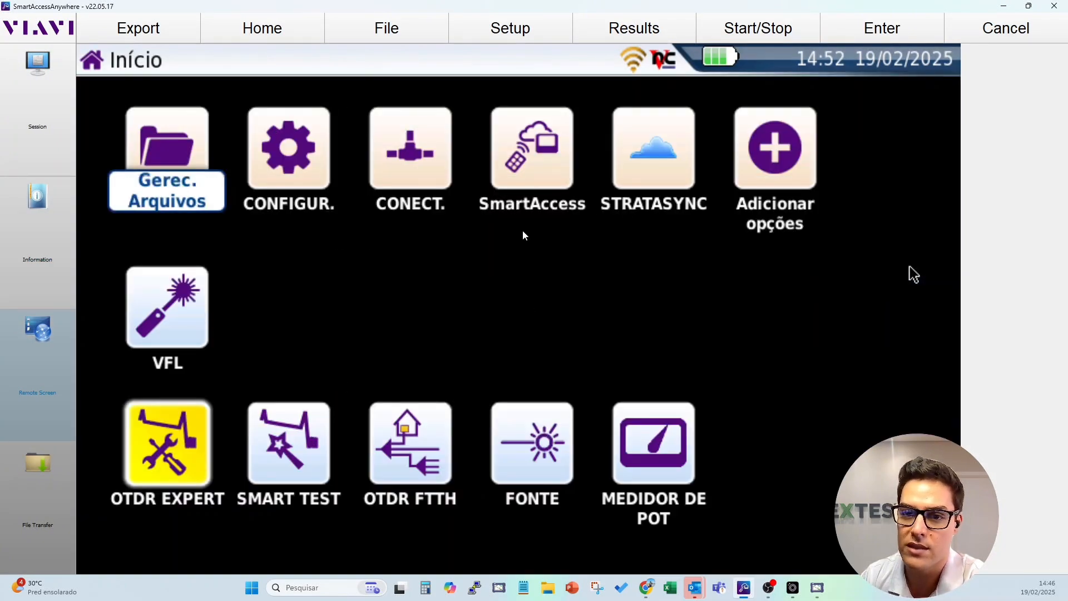
click(56, 184)
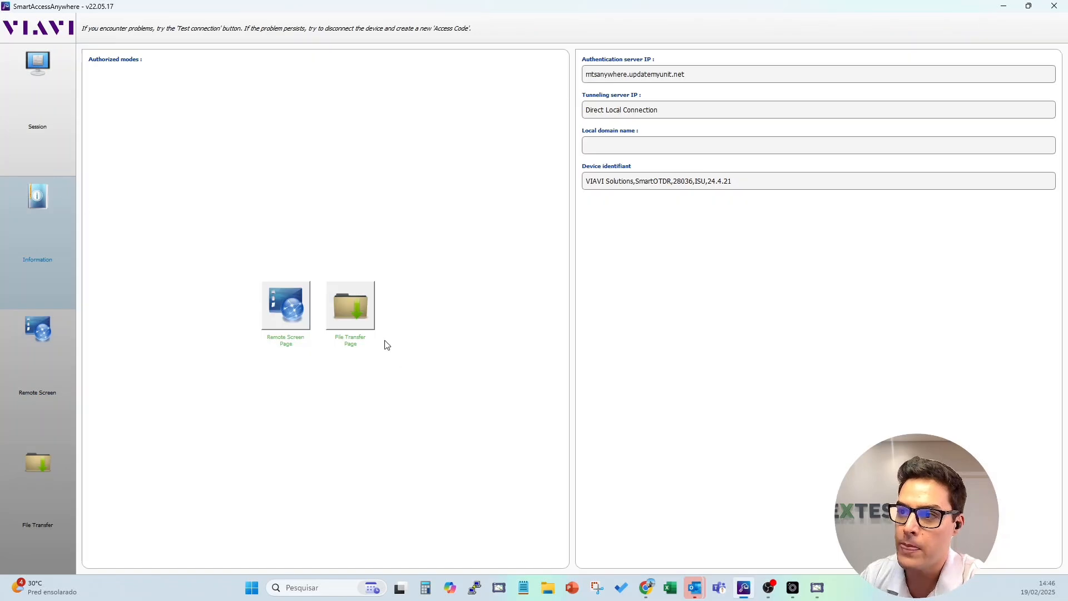
click(355, 304)
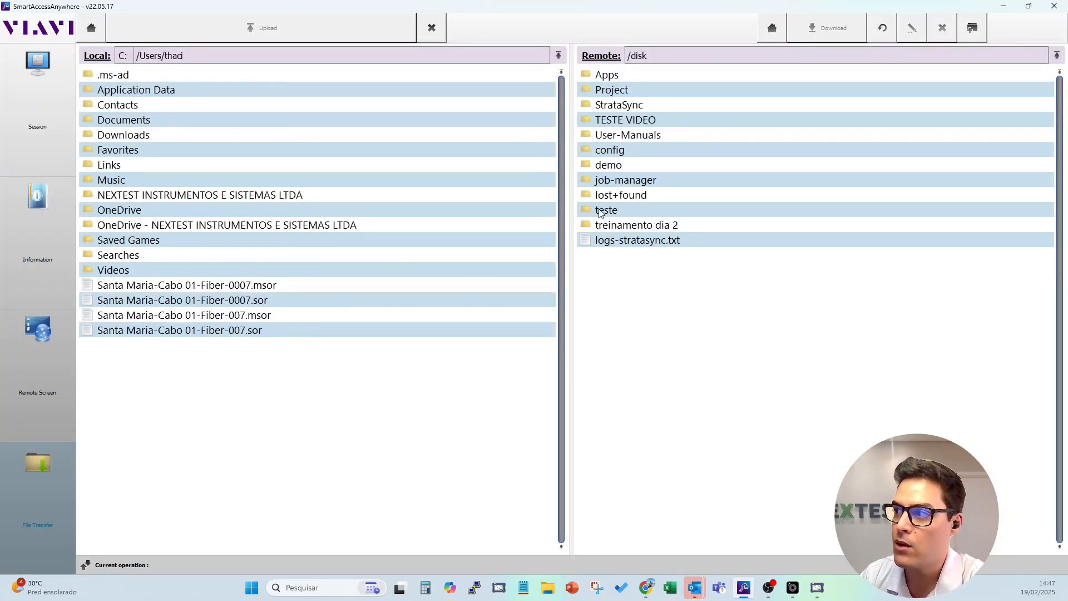
click(631, 118)
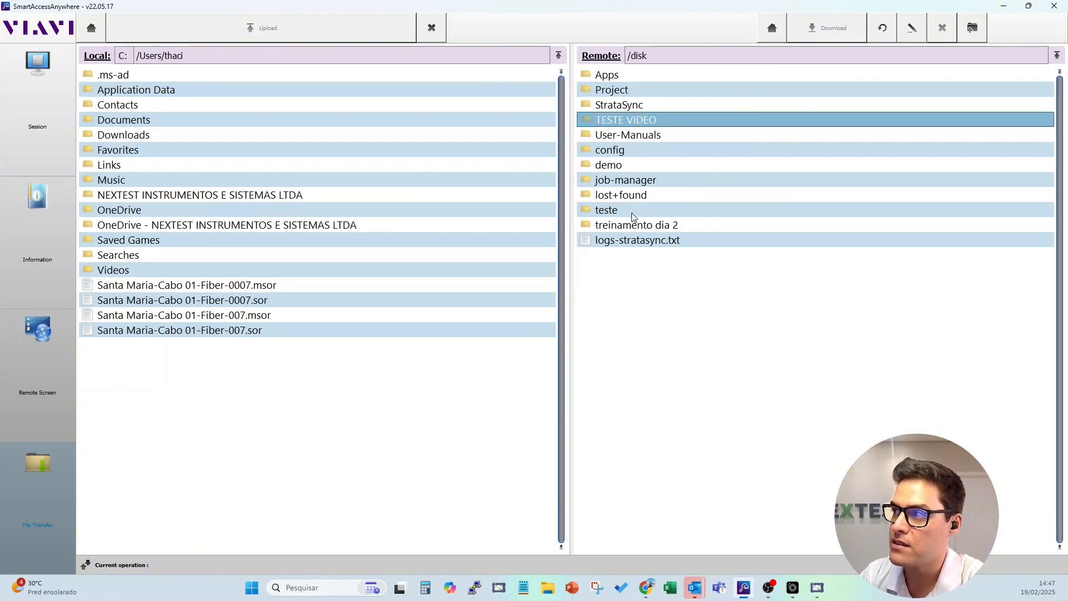
double_click(624, 120)
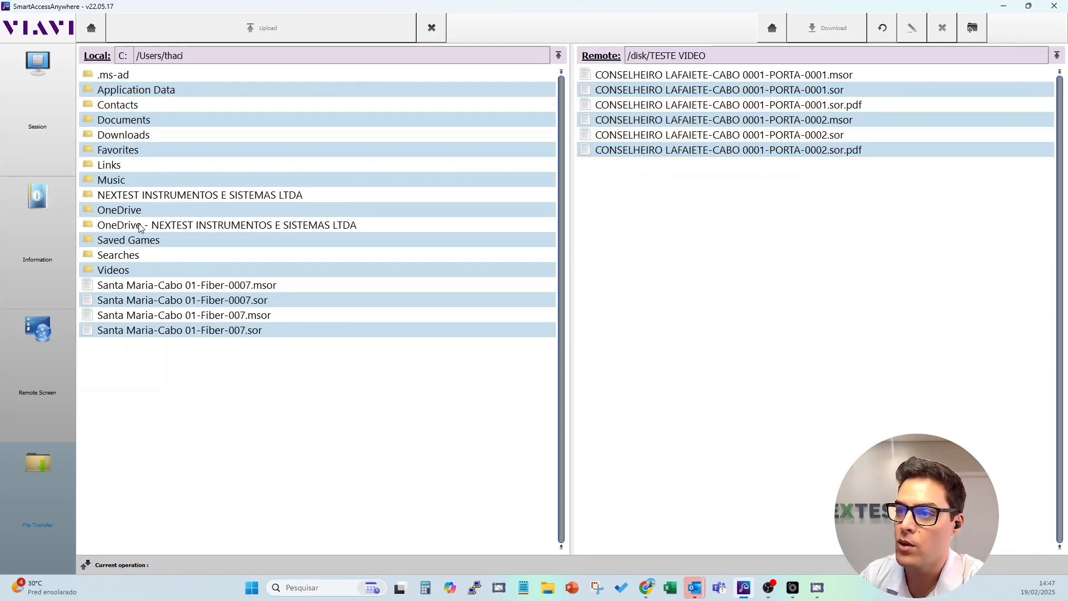
Step: On the local computer, open the TESTE VIDEO folder under OneDrive - NEXTEST INSTRUMENTOS E SISTEMAS LTDA/Área de Trabalho
double_click(179, 226)
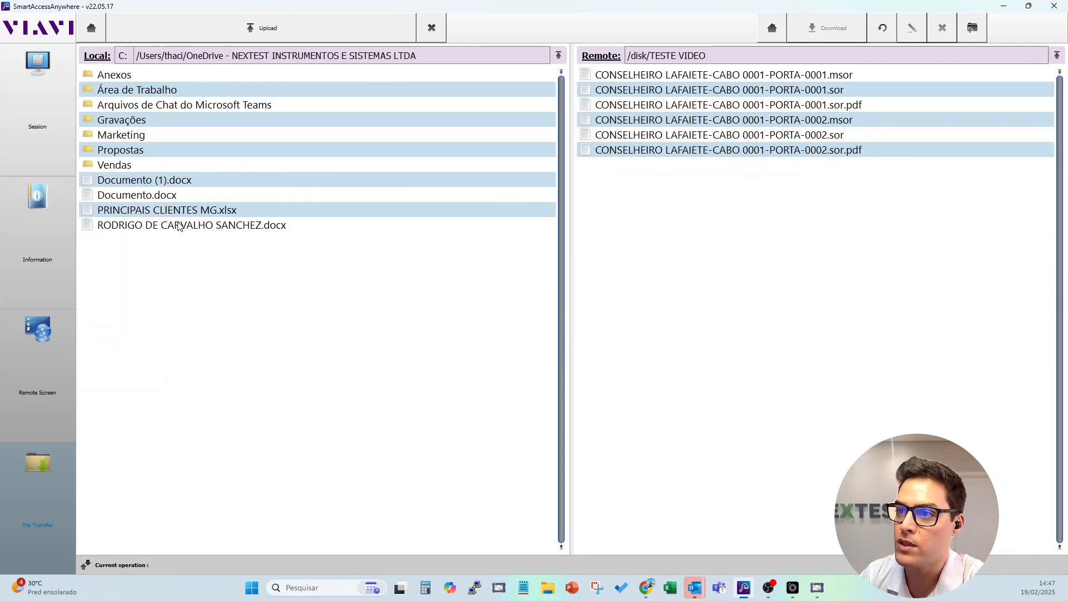
double_click(128, 91)
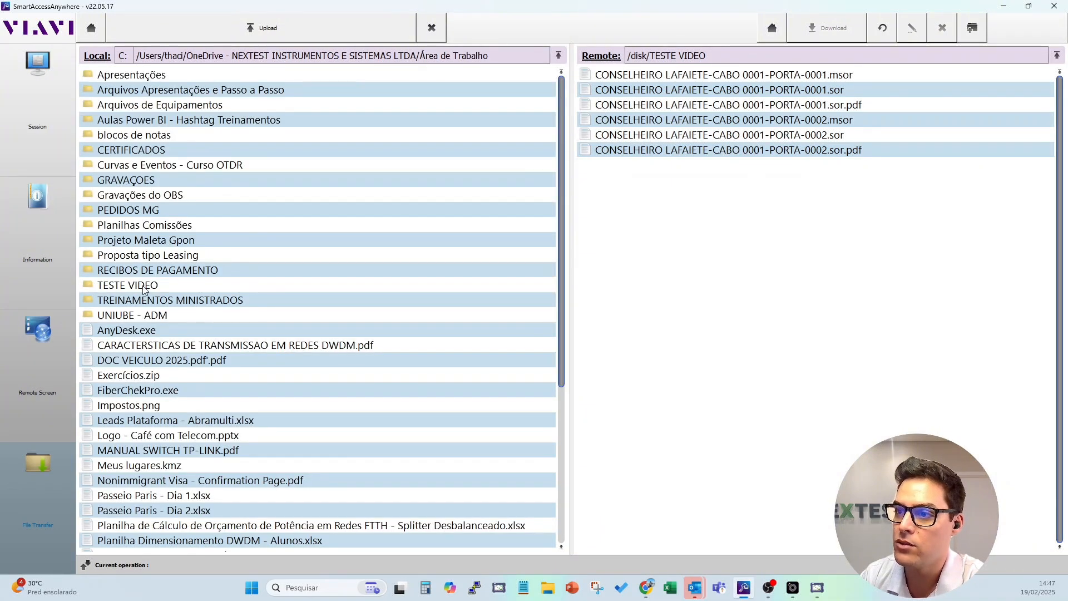
double_click(131, 285)
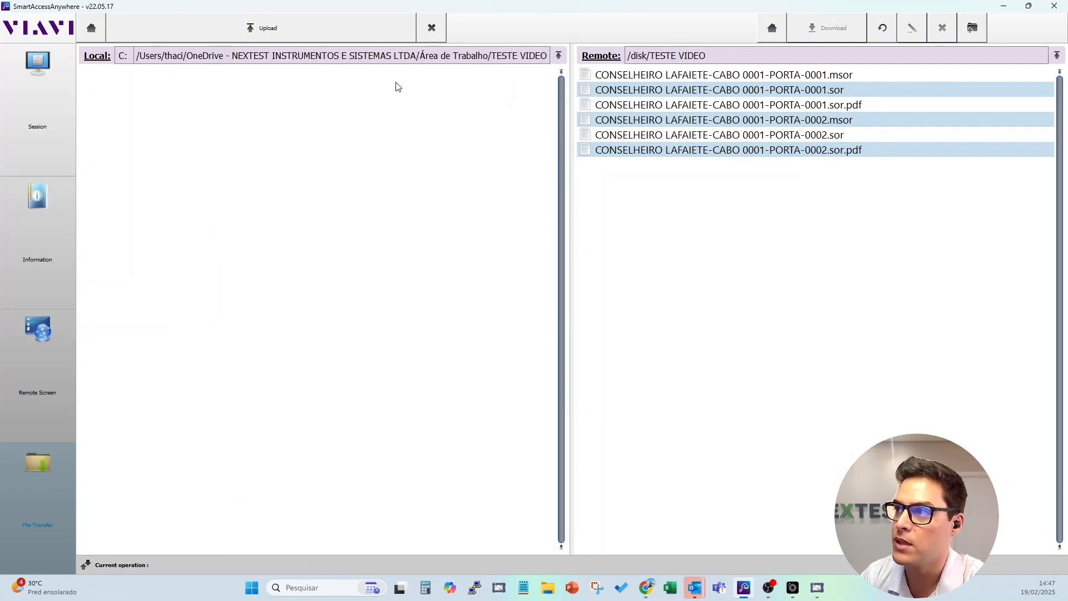
Step: Upload the empty local TESTE VIDEO folder into the remote TESTE VIDEO folder and select the uploaded folder
click(286, 29)
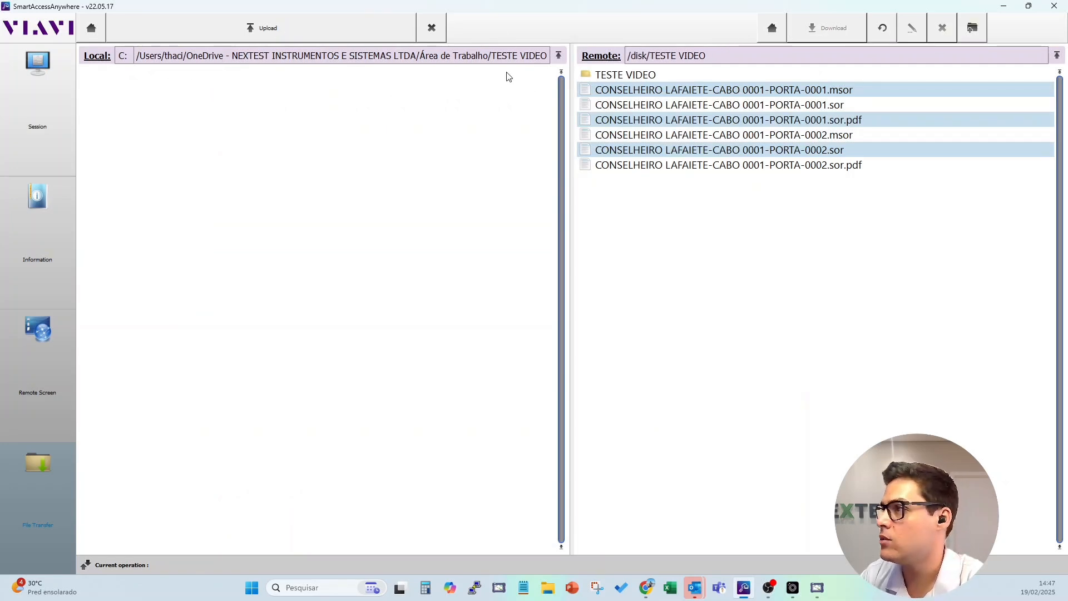
click(634, 93)
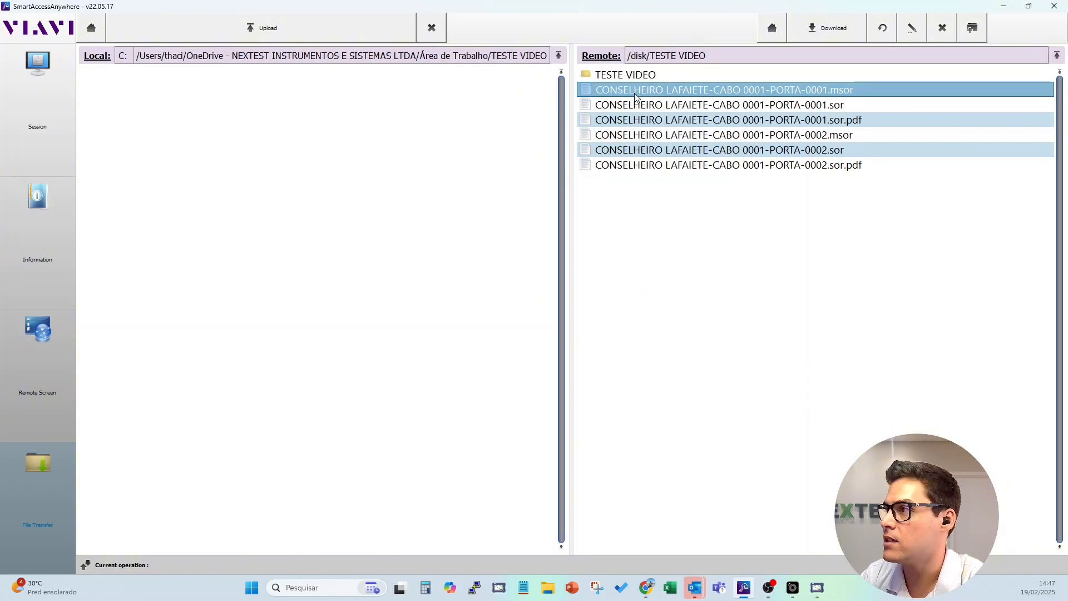
click(627, 73)
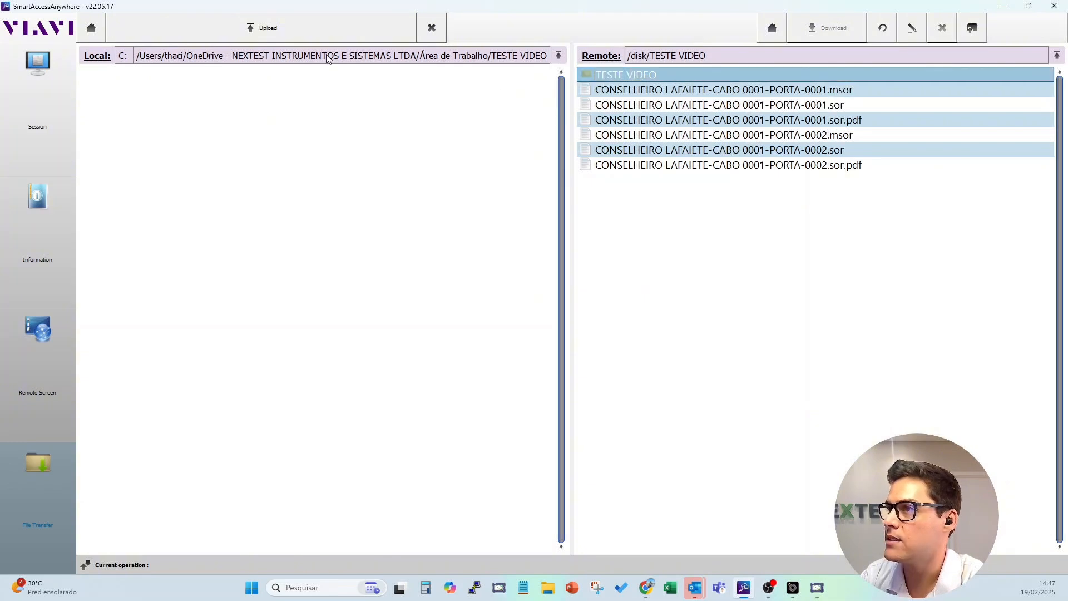
click(313, 26)
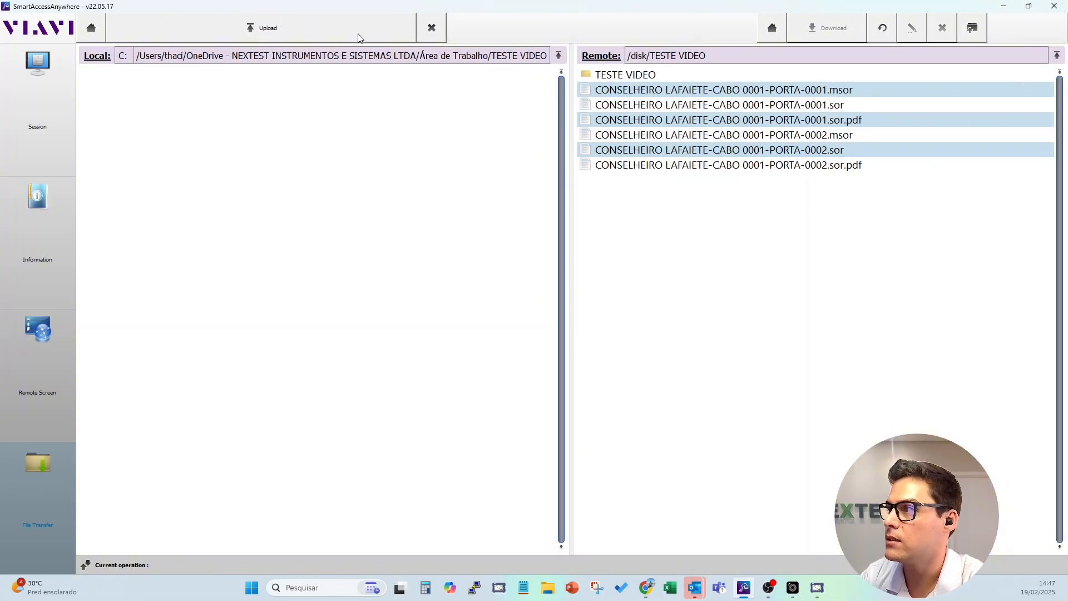
click(605, 73)
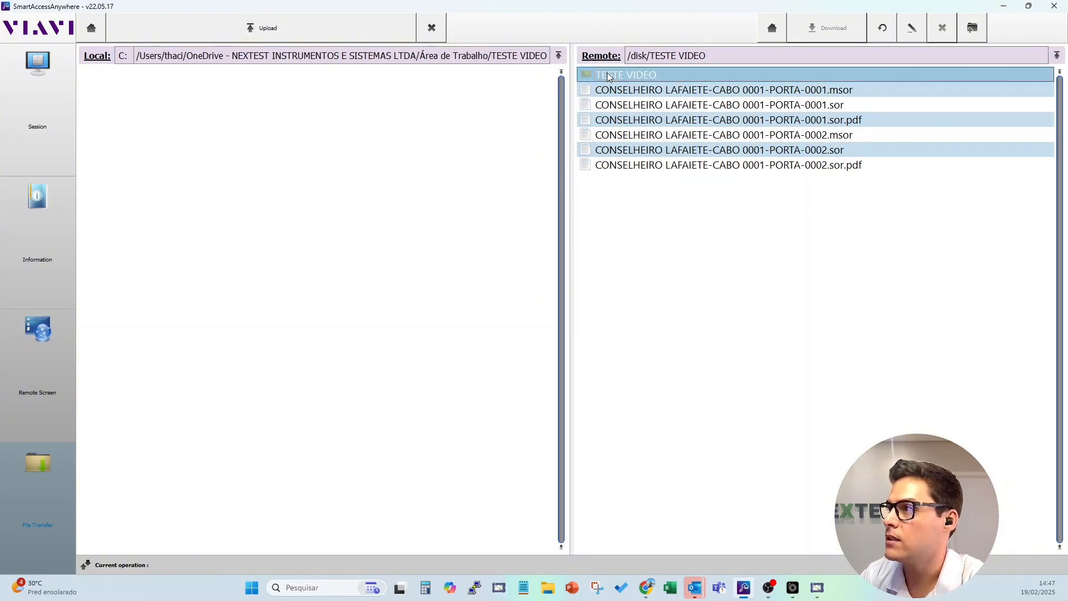
Step: Return the local side to the home folder and reopen the TESTE VIDEO folder under Área de Trabalho
click(92, 28)
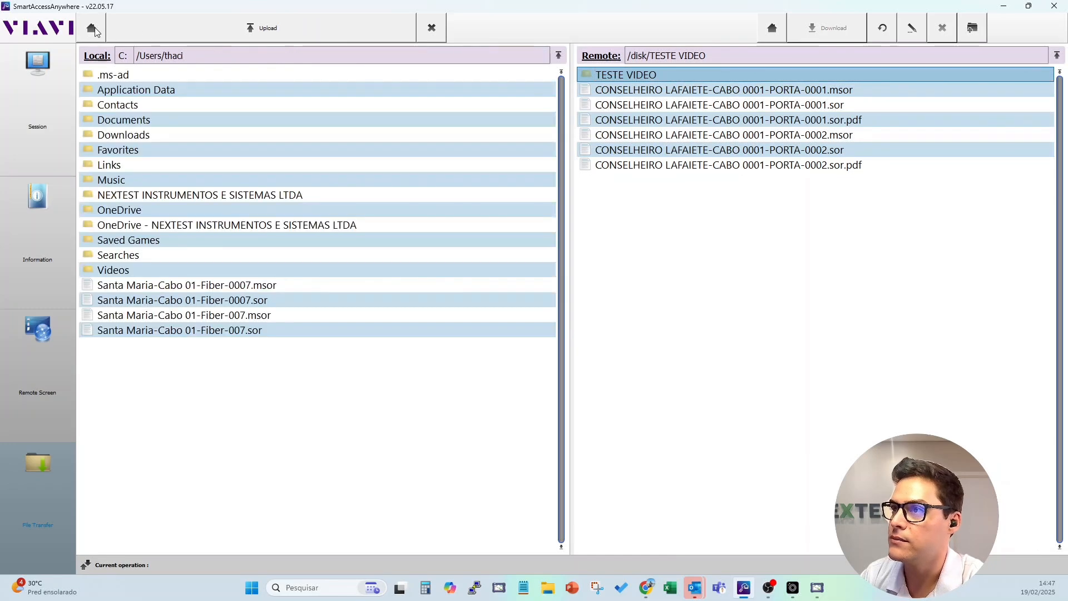
double_click(154, 225)
double_click(154, 92)
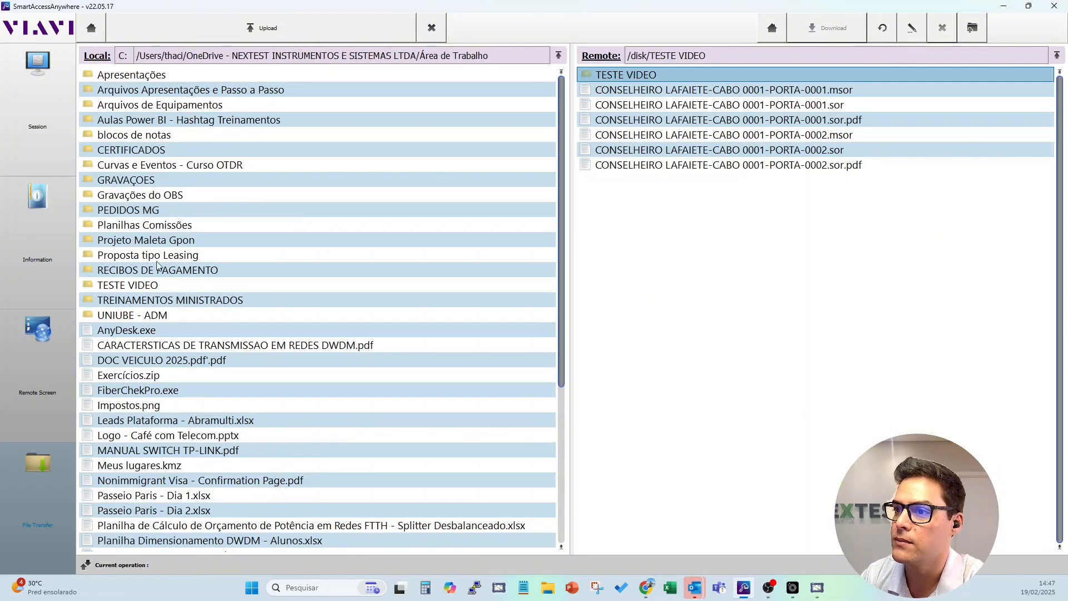
double_click(141, 285)
Step: Download all .msor, .sor and .sor.pdf files of PORTA-0001 and PORTA-0002 into the local TESTE VIDEO folder
click(632, 92)
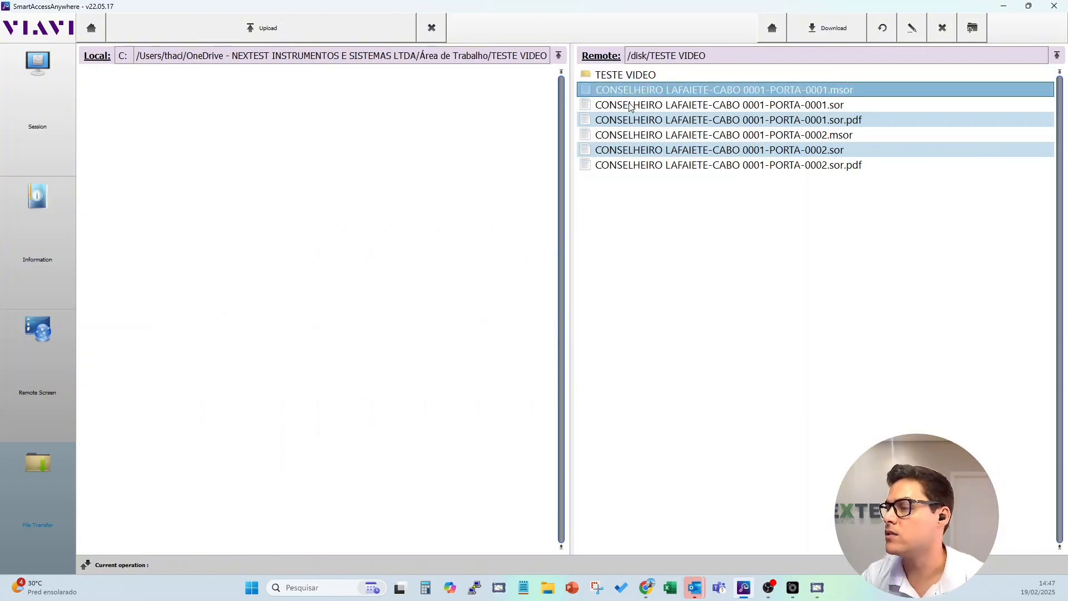
ctrl+click(632, 106)
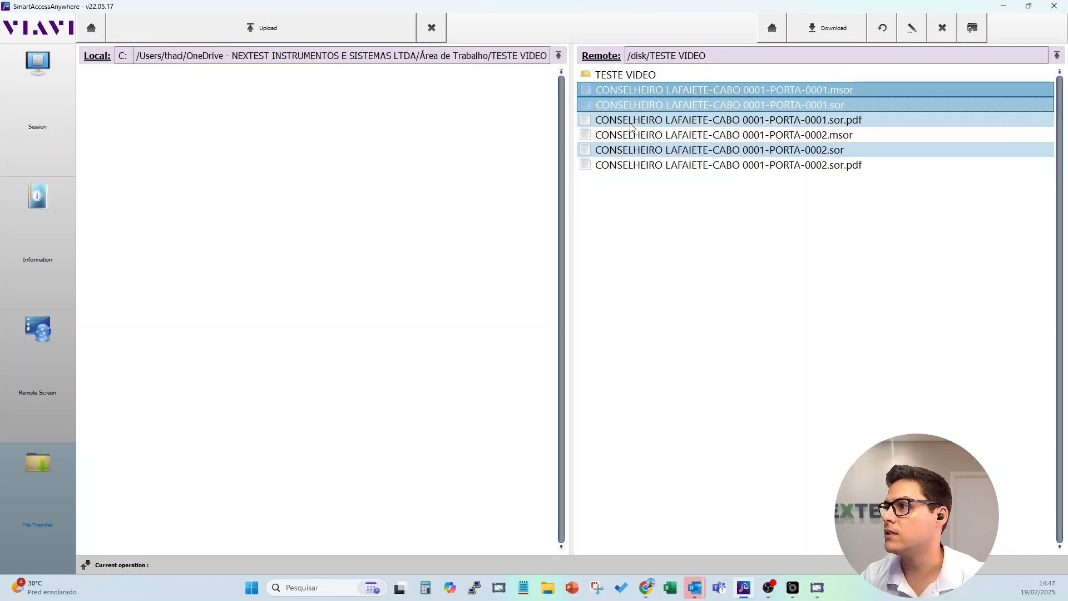
ctrl+click(631, 121)
ctrl+click(632, 136)
ctrl+click(629, 150)
ctrl+click(626, 166)
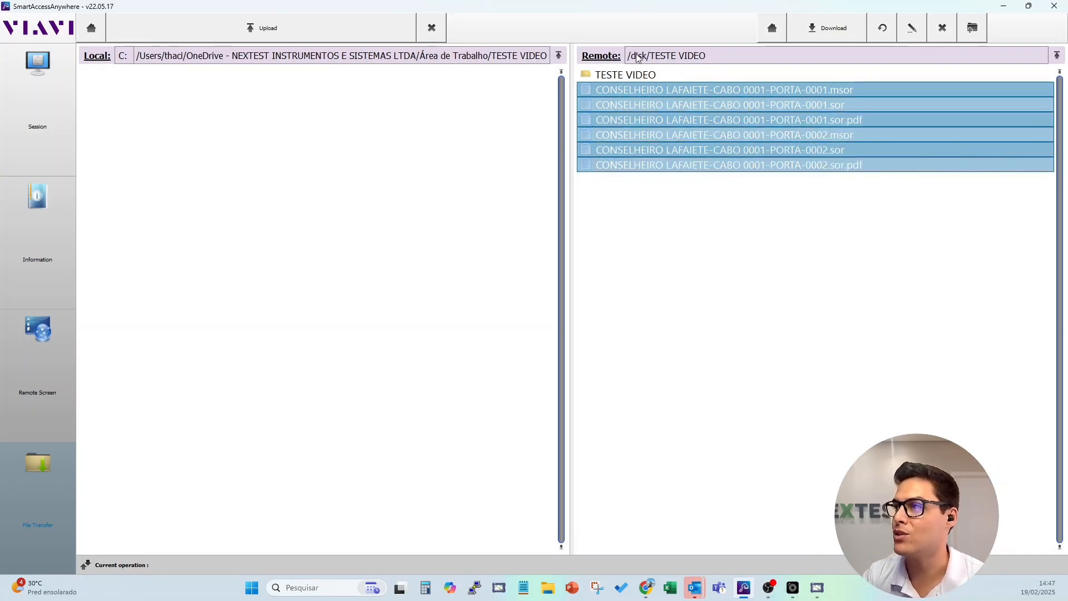
click(834, 29)
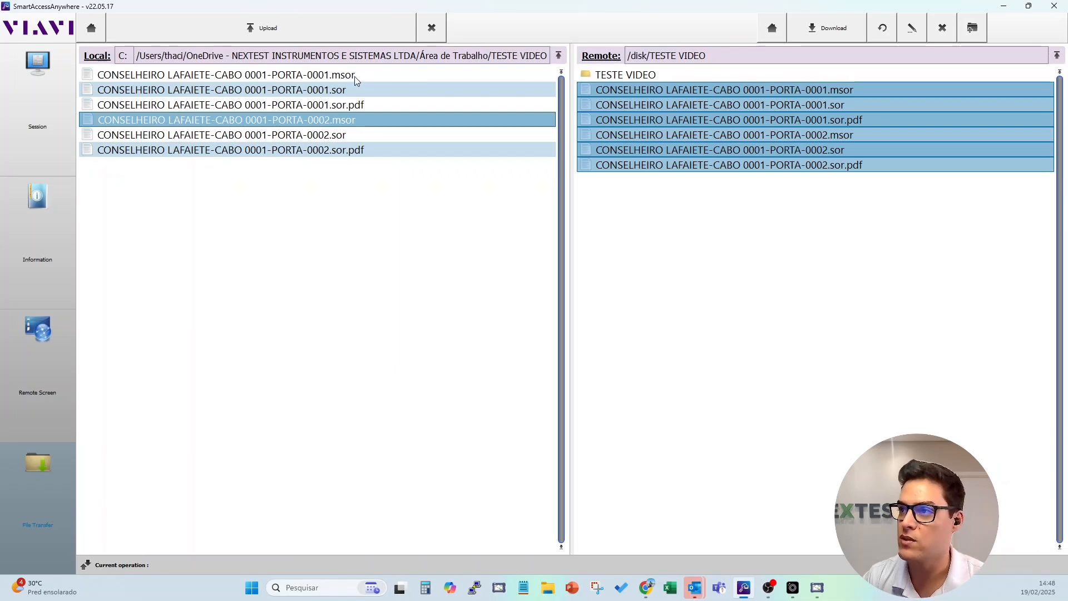
Step: Switch to File Explorer and open the TESTE VIDEO folder under Área de Trabalho
click(548, 587)
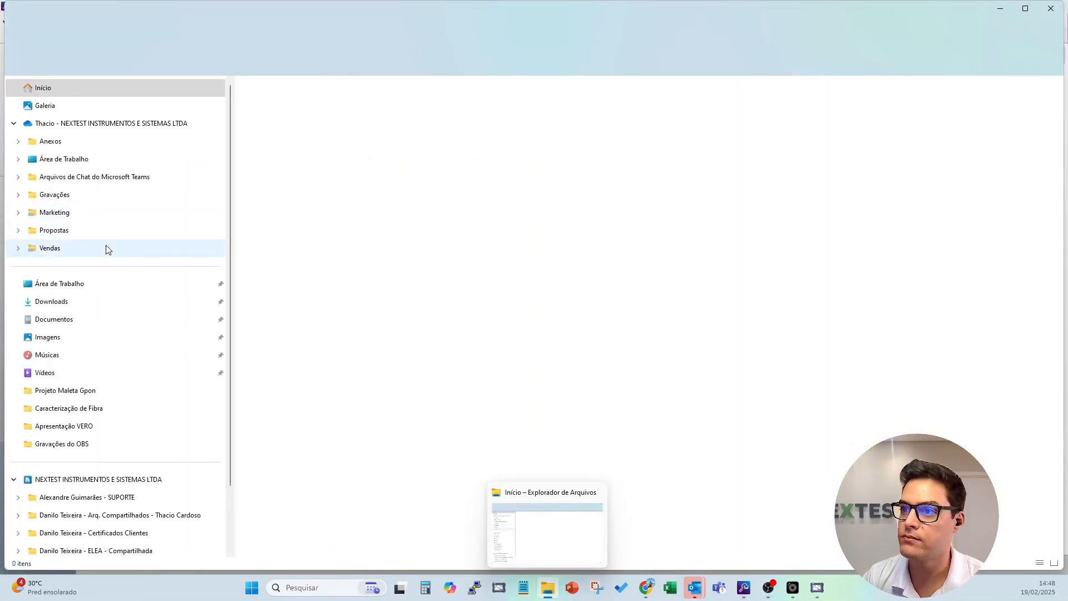
click(79, 284)
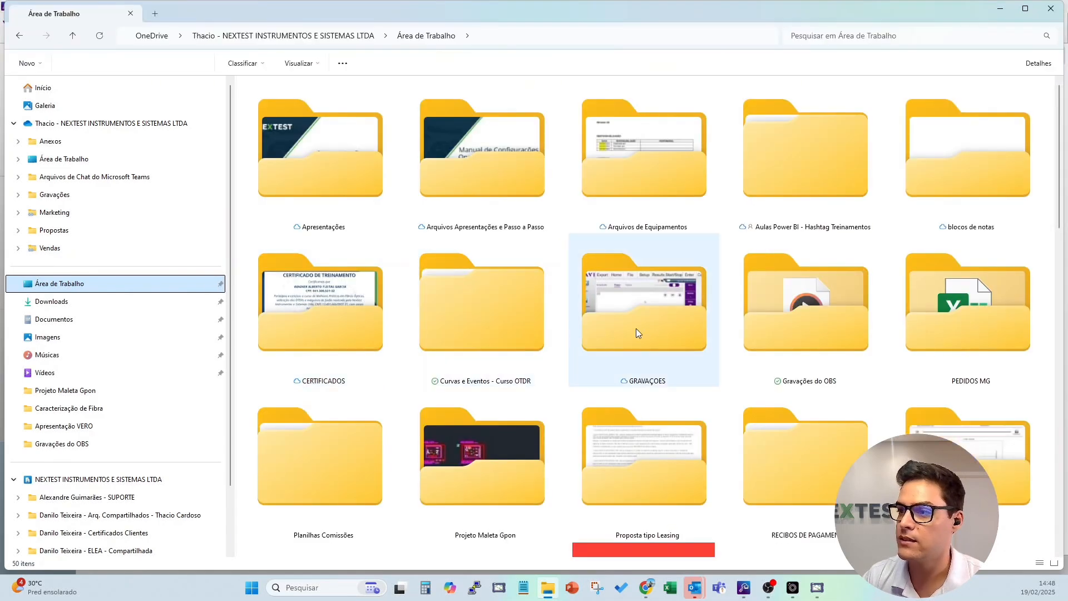
scroll(635, 328, down, 5)
scroll(743, 304, up, 3)
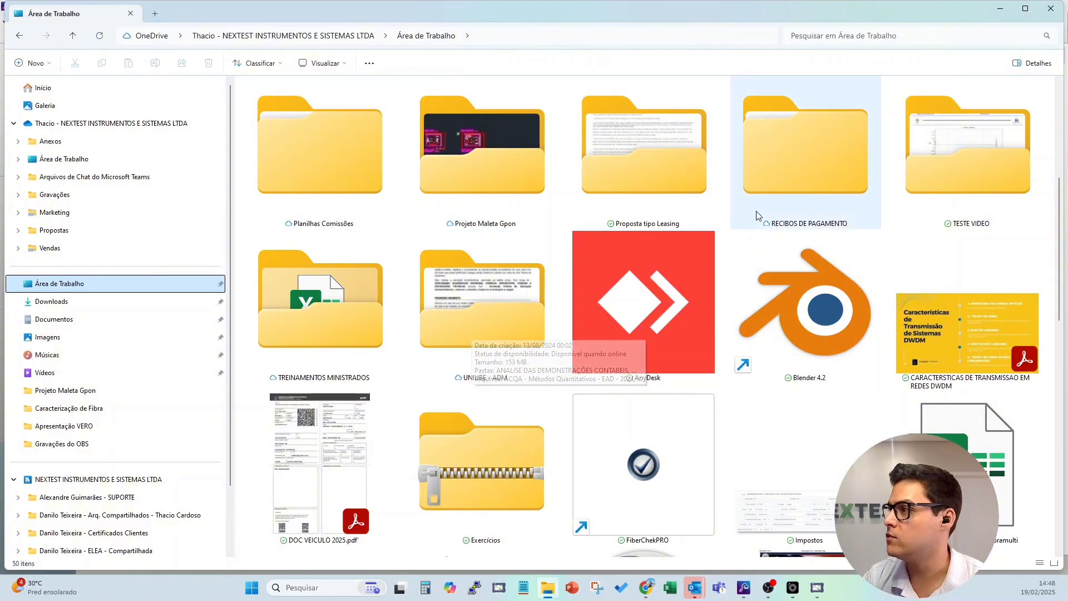
click(928, 191)
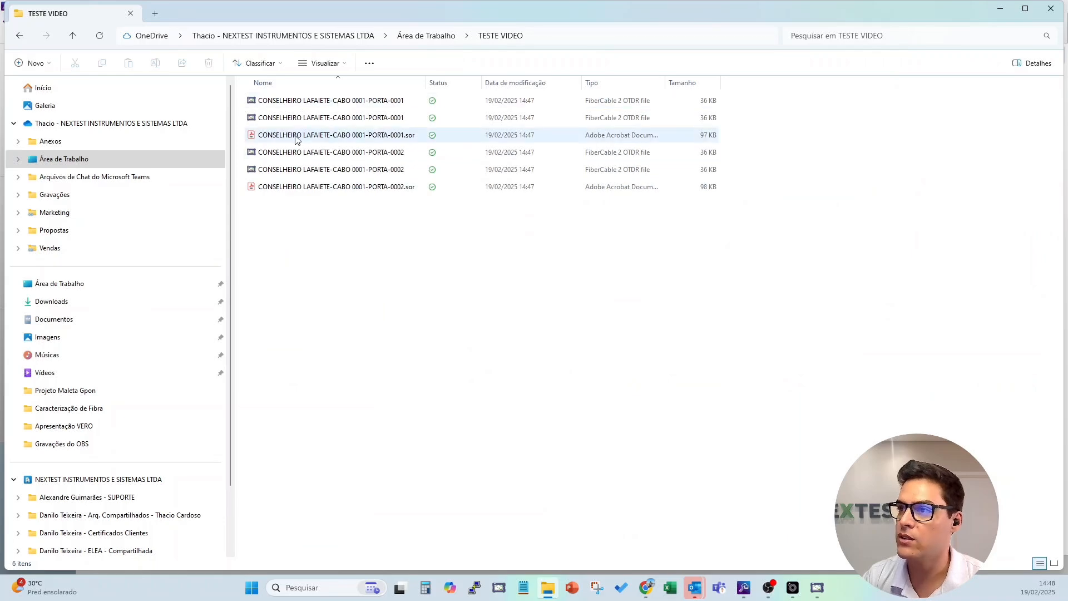
Step: Open the CONSELHEIRO LAFAIETE-CABO 0001-PORTA-0001.sor PDF report in a maximized Acrobat window and hide the all-tools pane
click(295, 136)
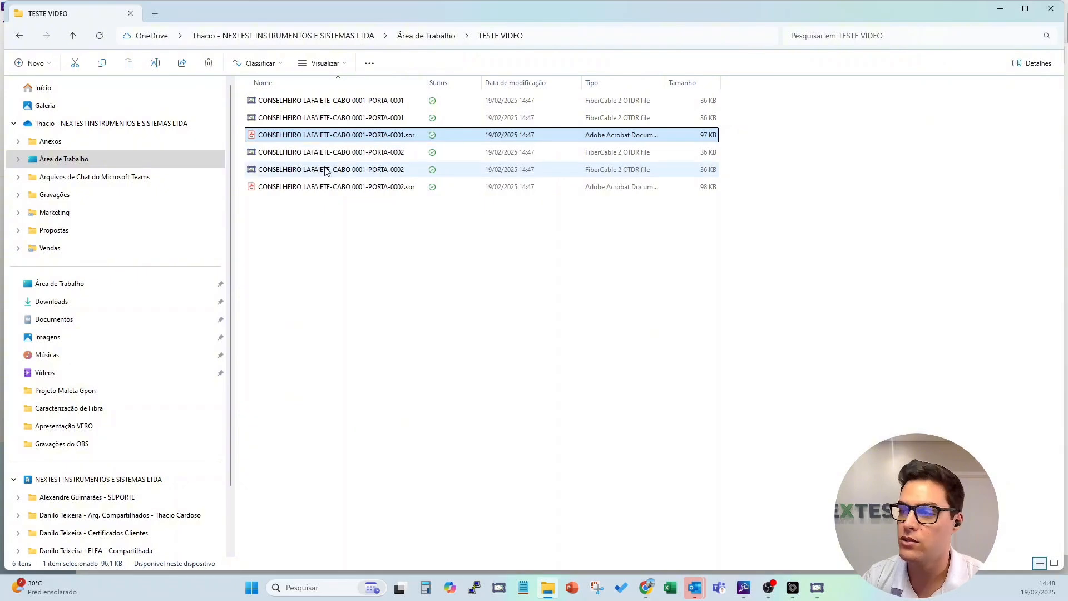
double_click(309, 136)
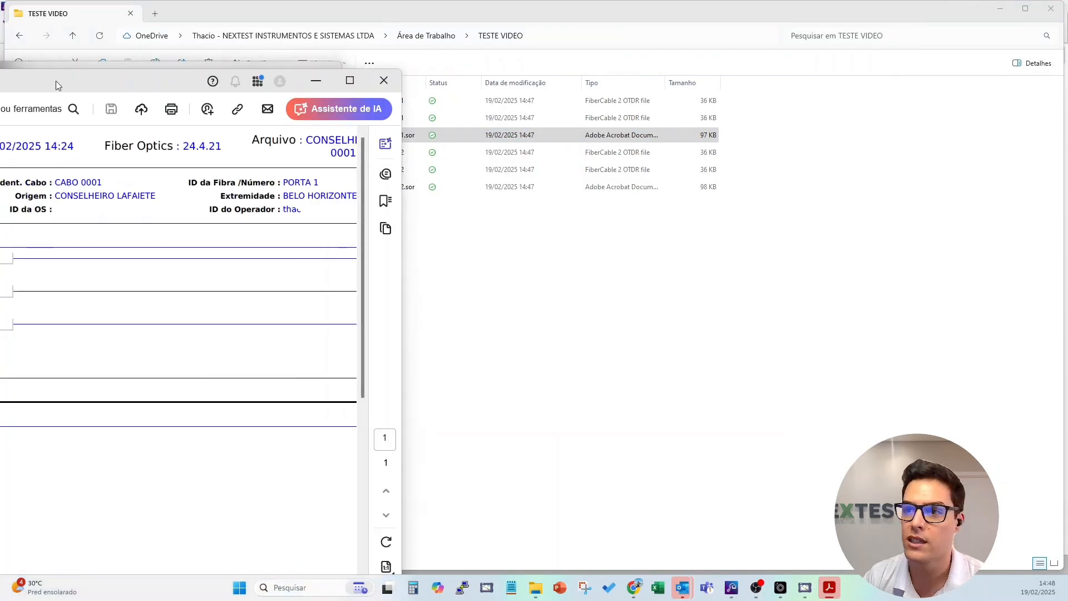
drag(55, 85, 525, 89)
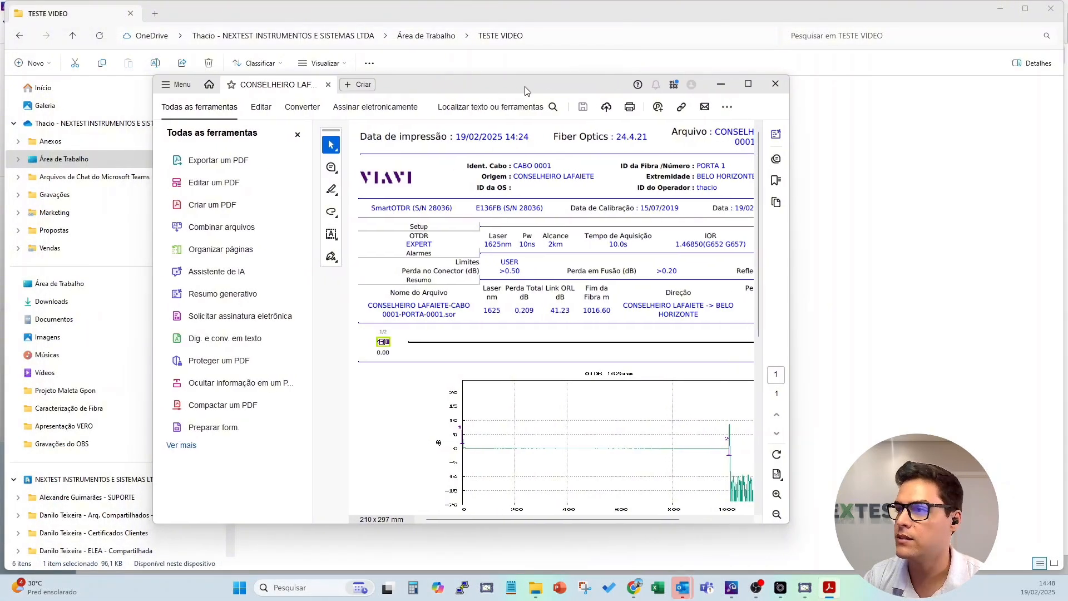
click(748, 84)
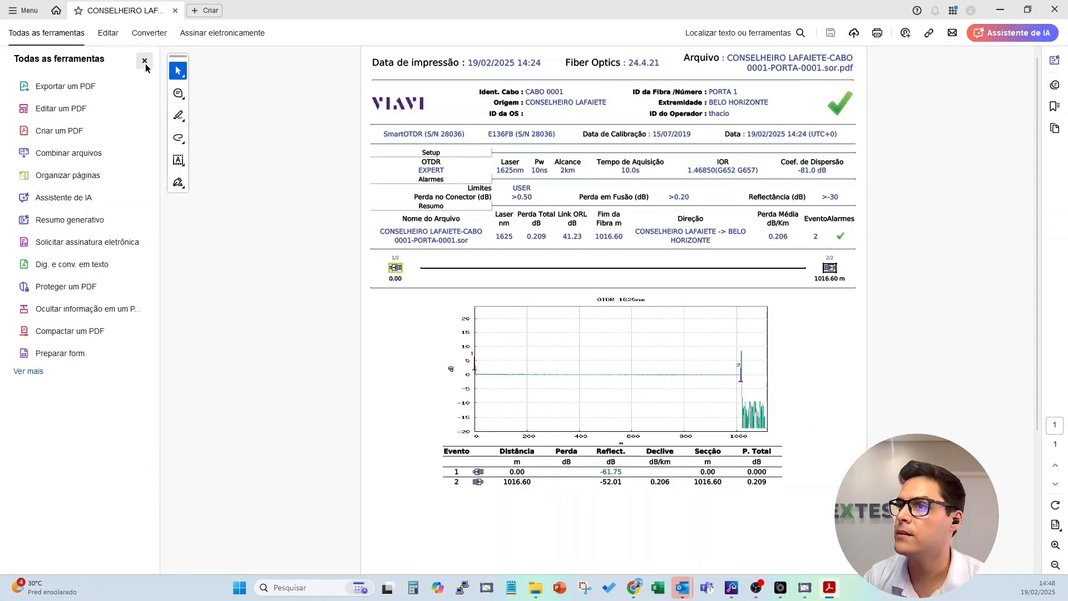
click(145, 63)
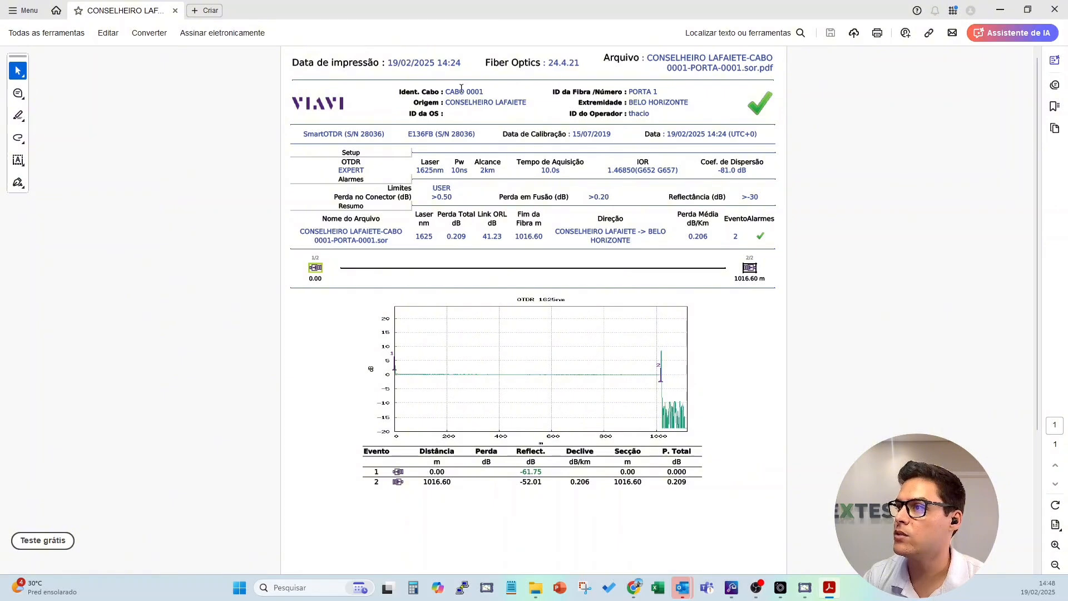
Step: Examine the report's cable, origin, fiber and far-end identification, the total loss and ORL summary, and the file name
drag(461, 88, 634, 114)
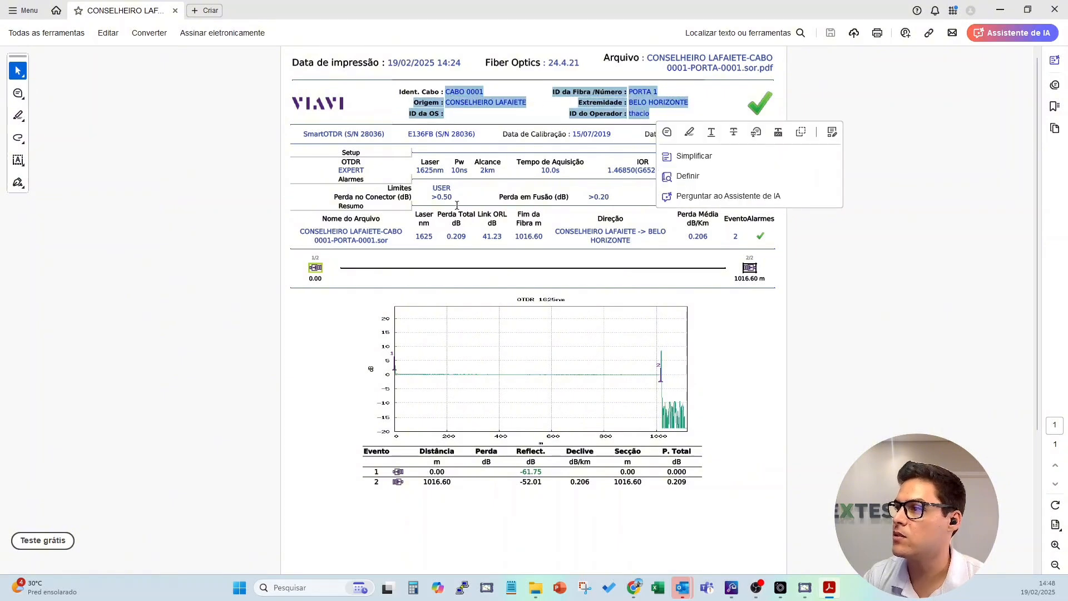
drag(425, 227, 484, 220)
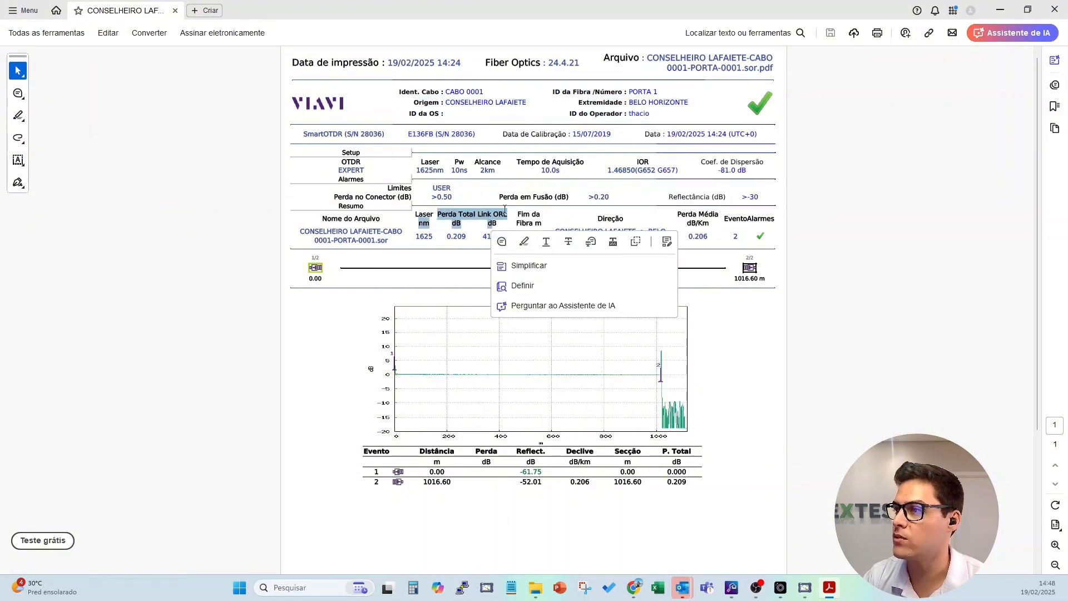
click(505, 211)
scroll(503, 317, down, 1)
scroll(503, 317, up, 1)
drag(647, 57, 760, 73)
Step: Return to the TESTE VIDEO folder in File Explorer and widen the Nome column
click(535, 587)
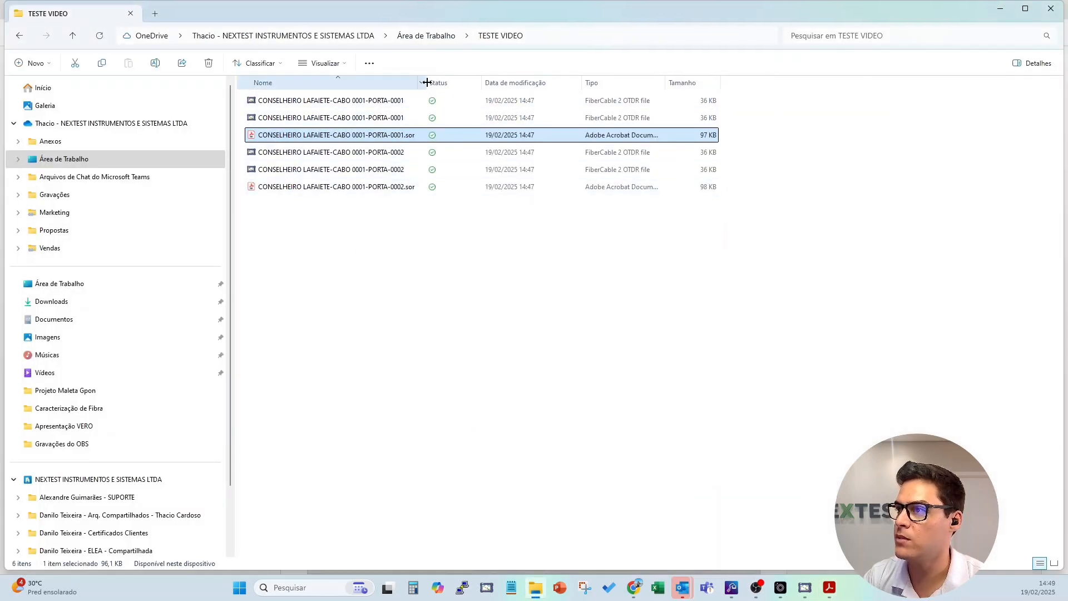
drag(427, 82, 473, 82)
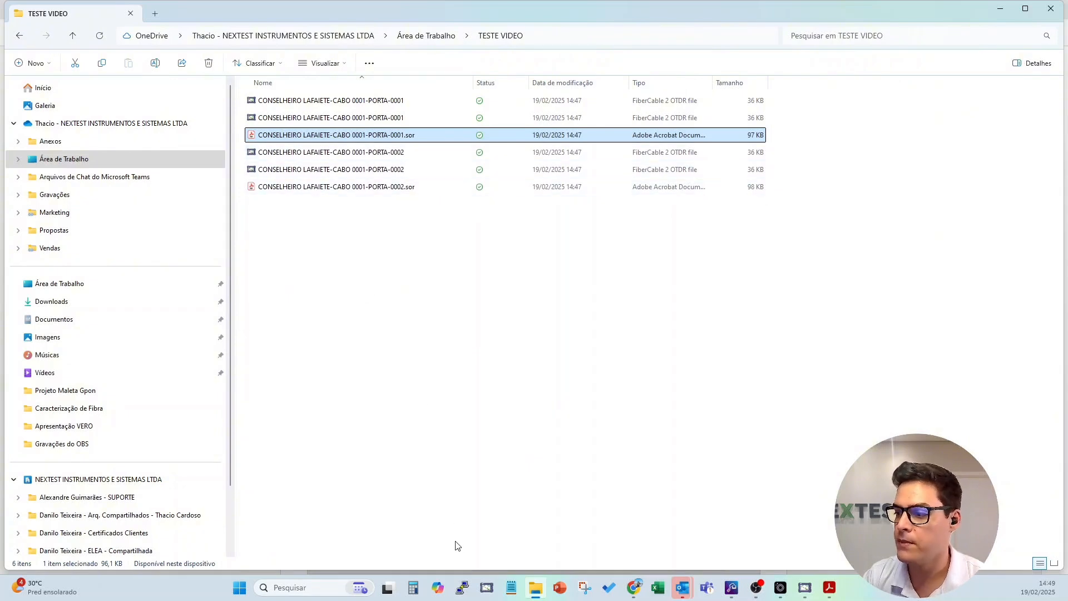
Step: Switch to FiberTrace 2 Viewer and open the PORTA-0001 .msor trace from the TESTE VIDEO folder
click(487, 587)
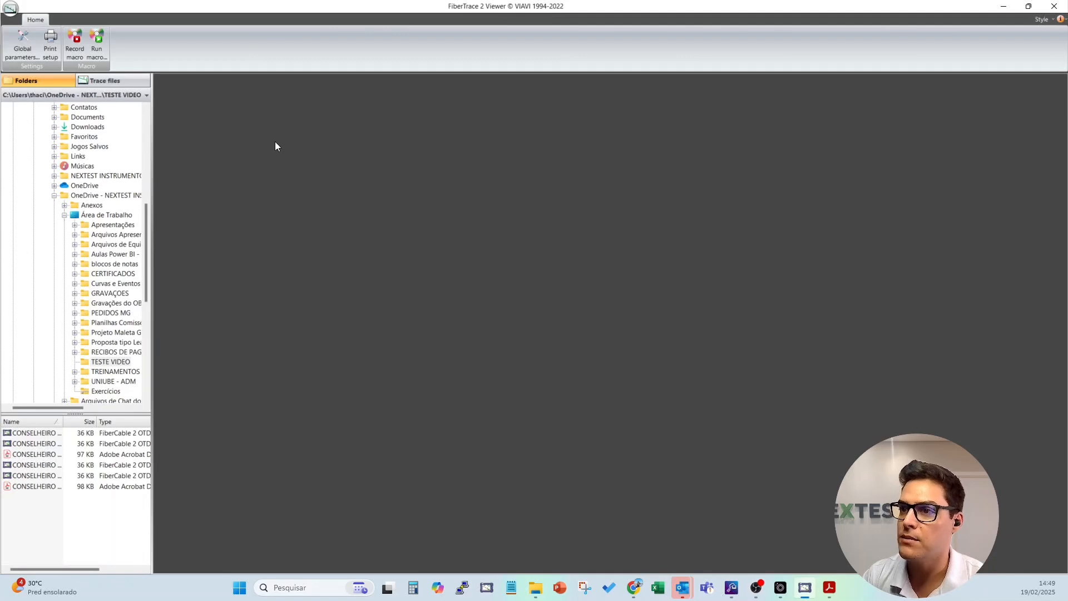
click(117, 365)
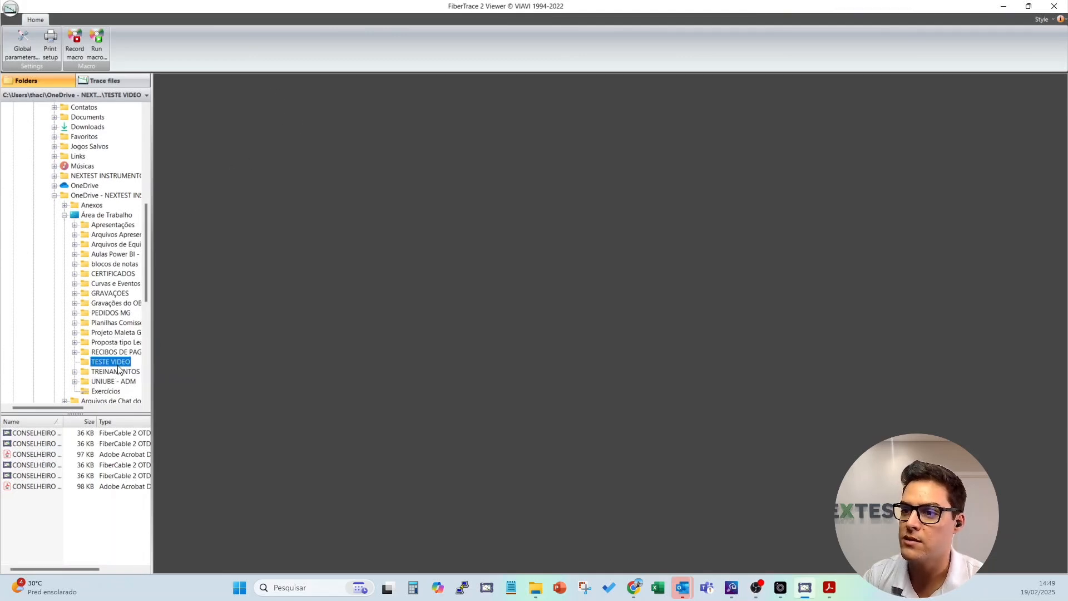
click(33, 437)
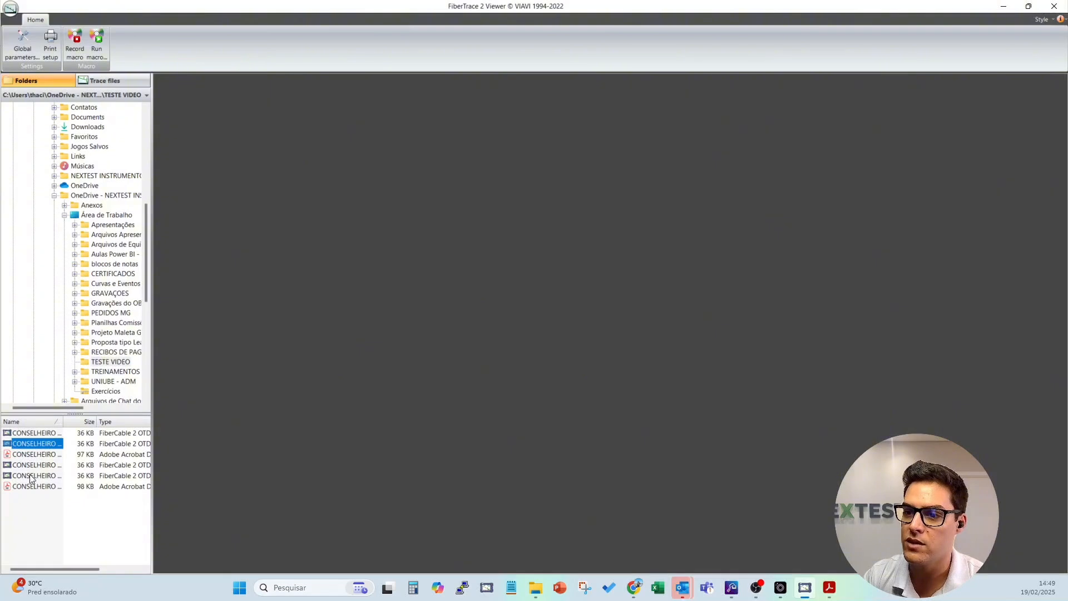
click(29, 475)
click(44, 433)
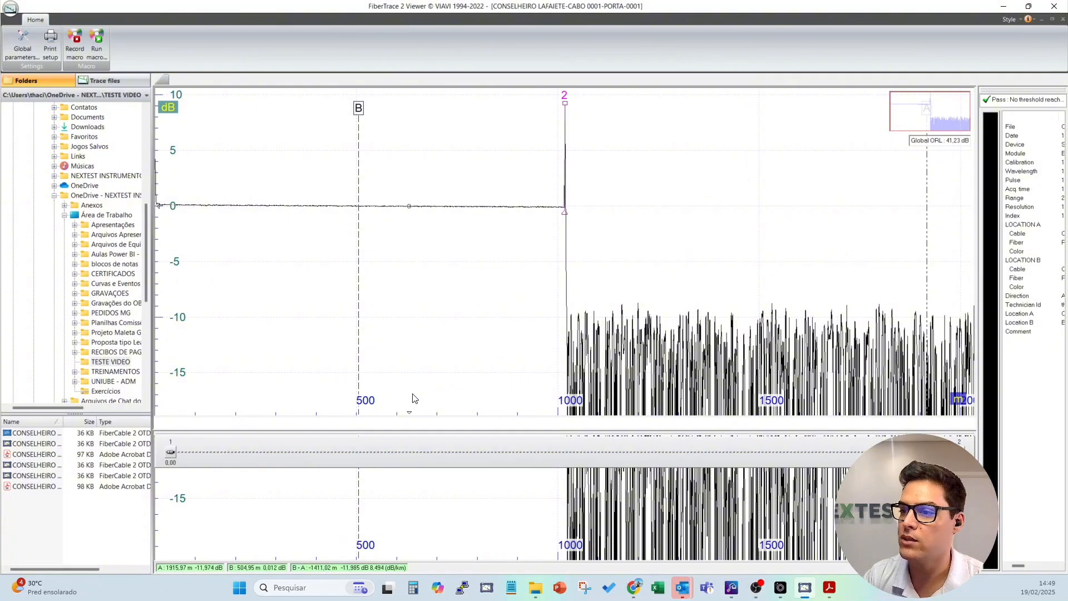
Step: Inspect events 2 and 1 of the PORTA-0001 trace, and magnify the fiber section before 500 m before widening the view again
click(215, 527)
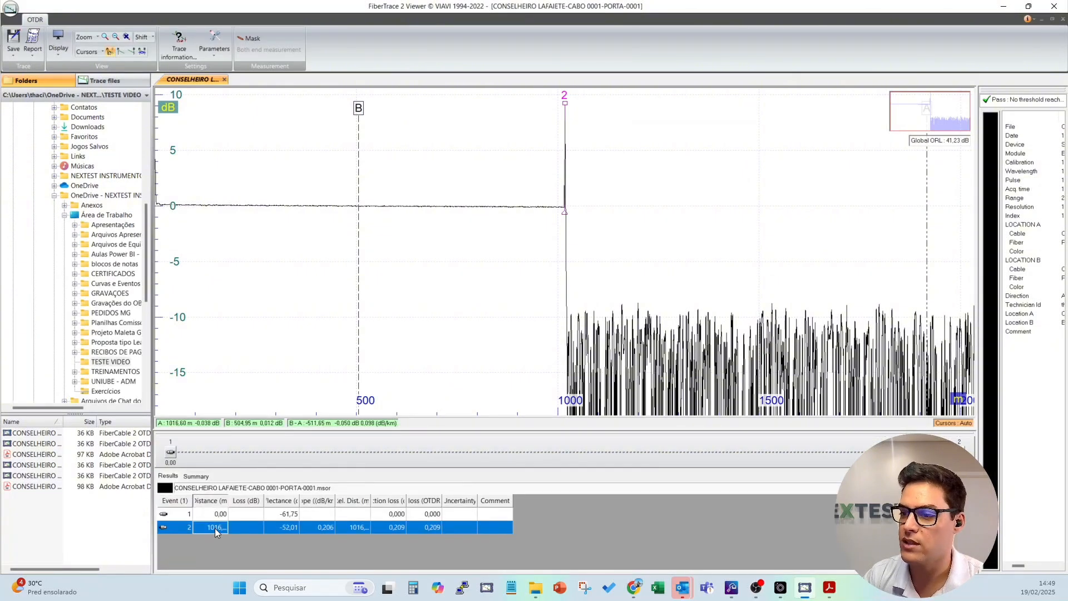
click(217, 516)
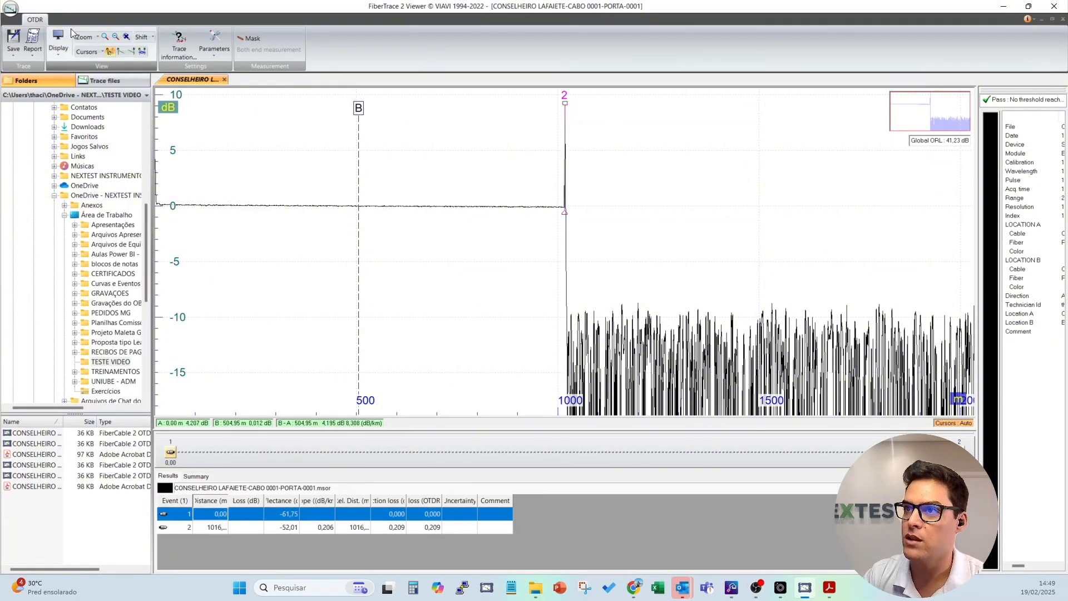
click(108, 38)
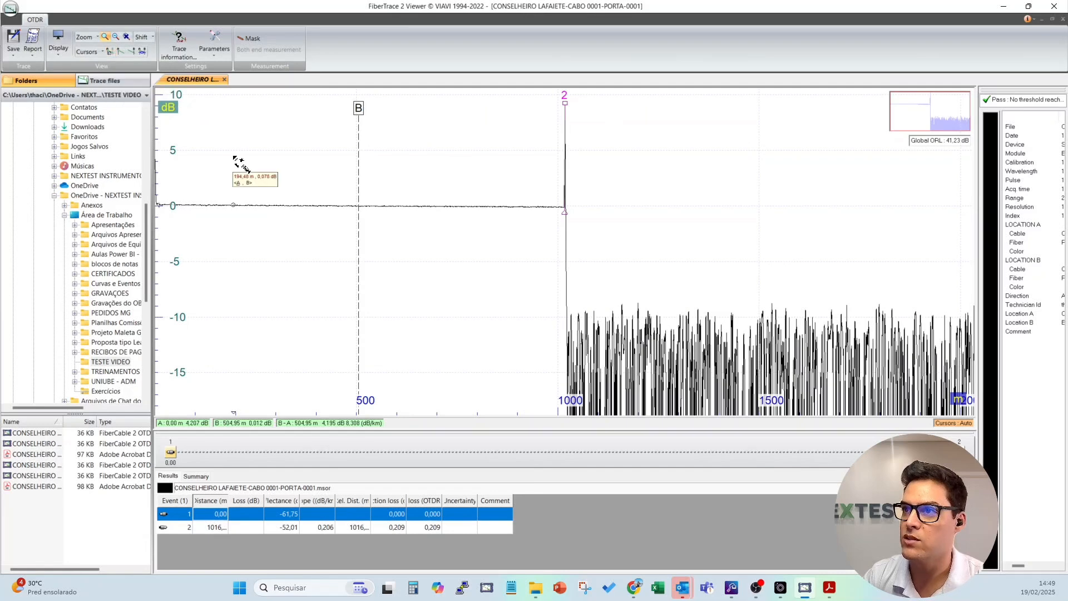
drag(211, 150, 343, 293)
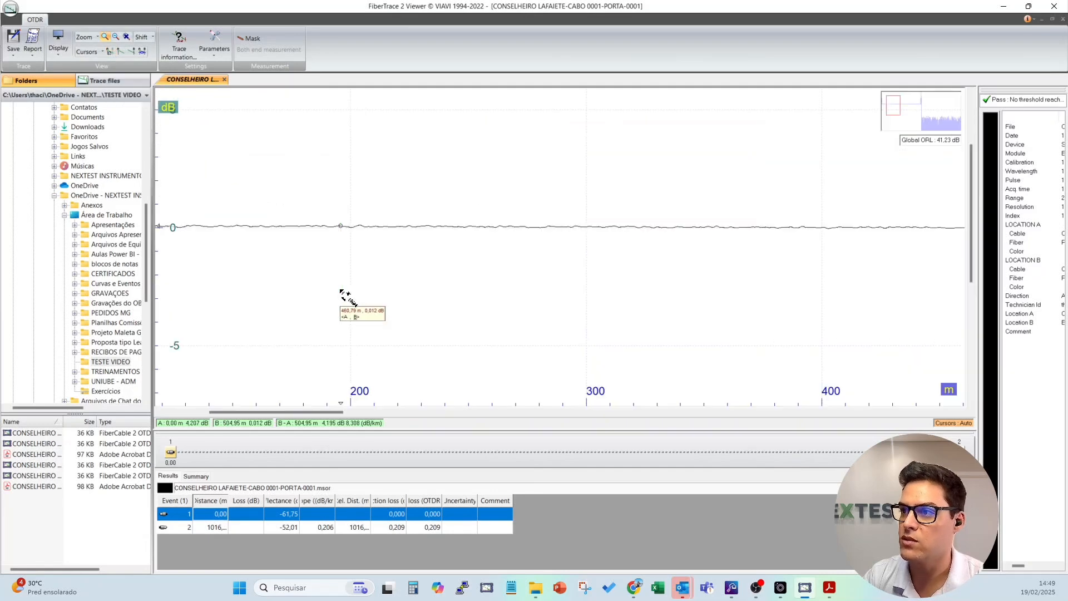
click(126, 38)
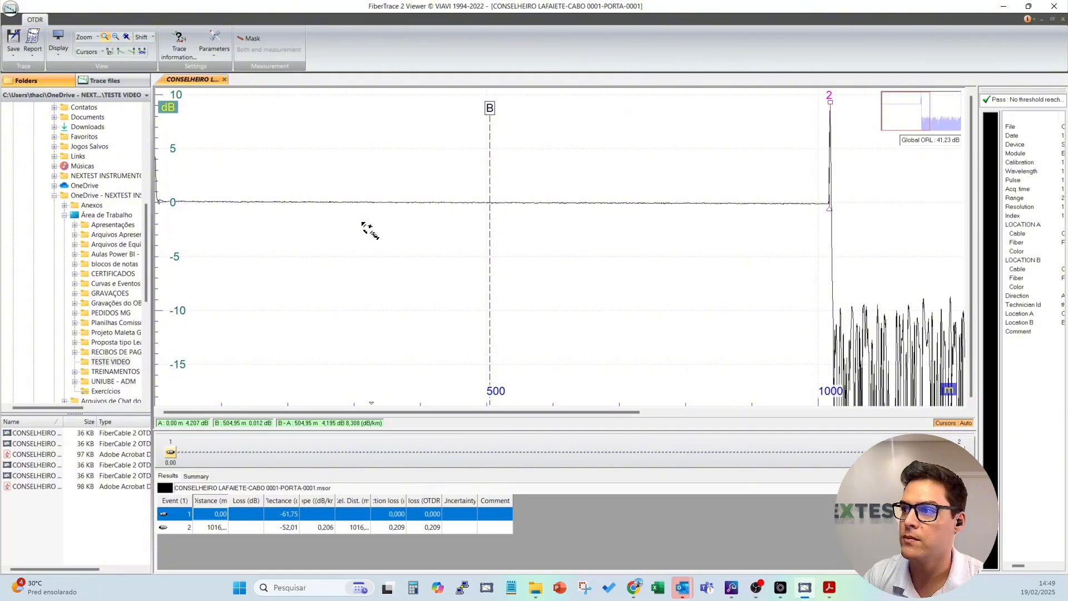
scroll(679, 248, up, 2)
scroll(679, 248, down, 4)
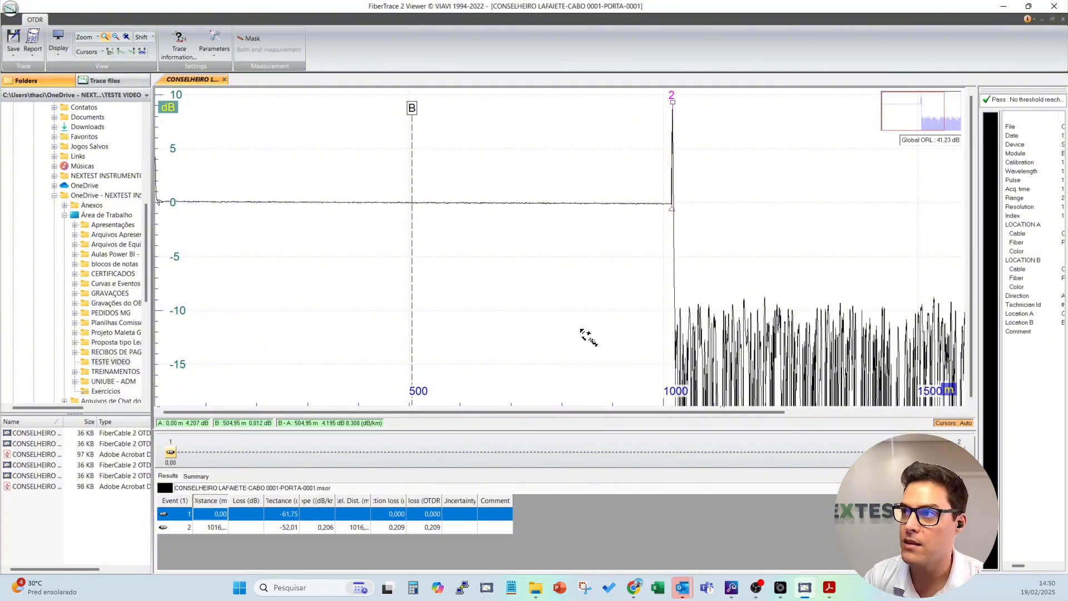
mouse_move(635, 591)
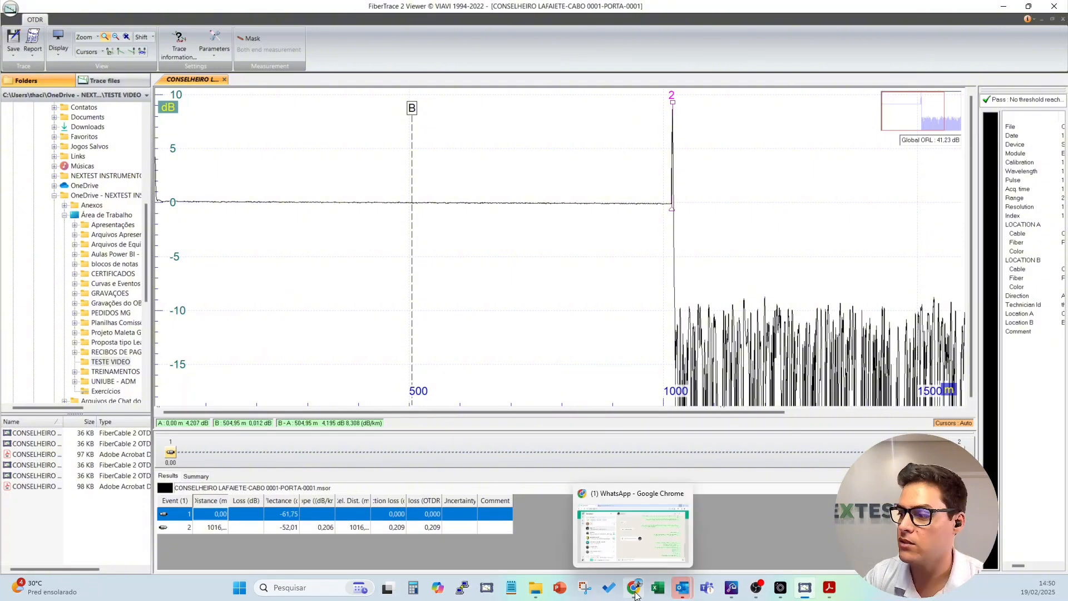